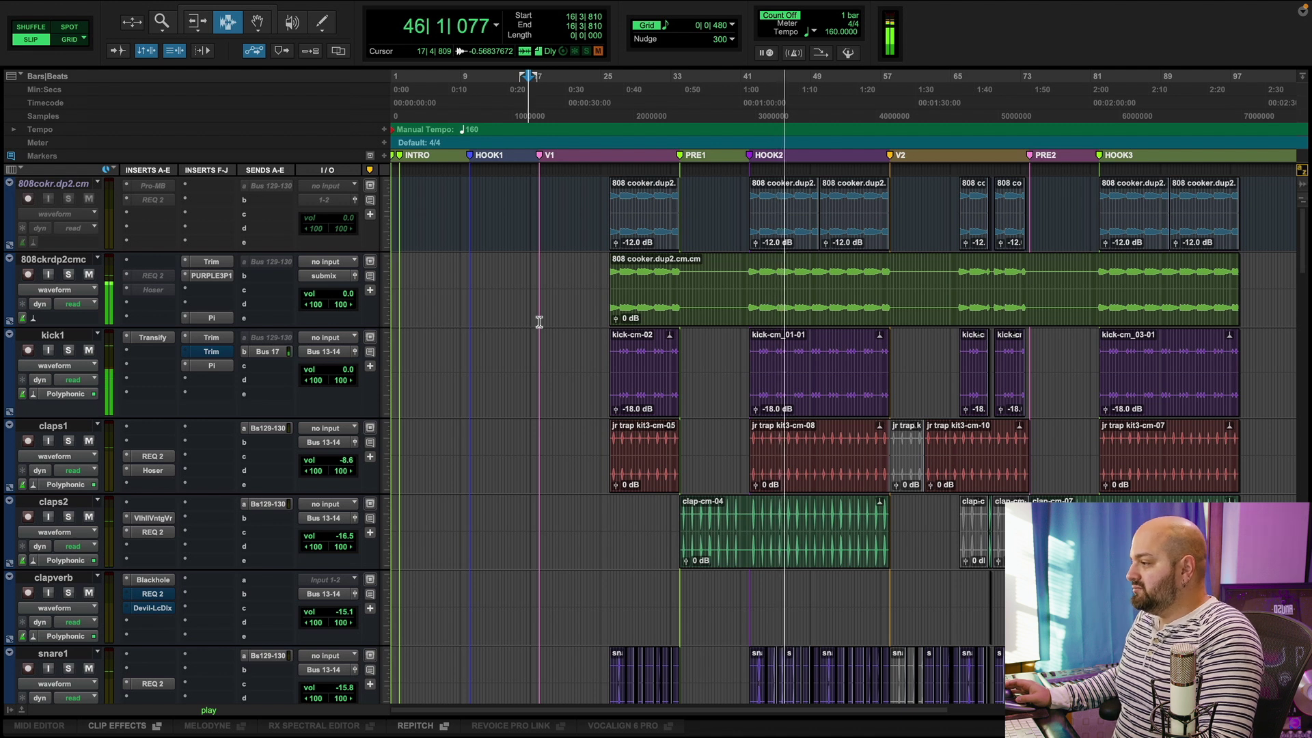
Stop playback and zoom in on the start of the first kick1 and 808 clips near bar 26.
key(space)
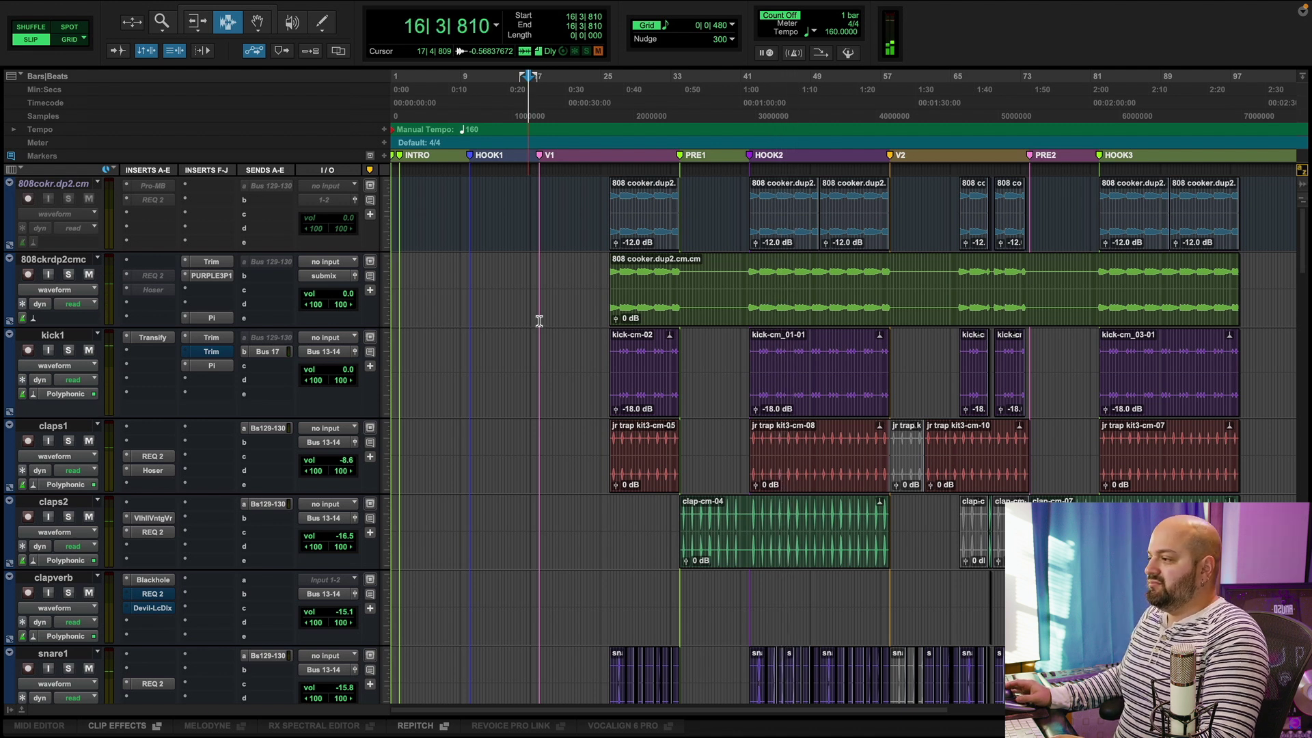
click(534, 344)
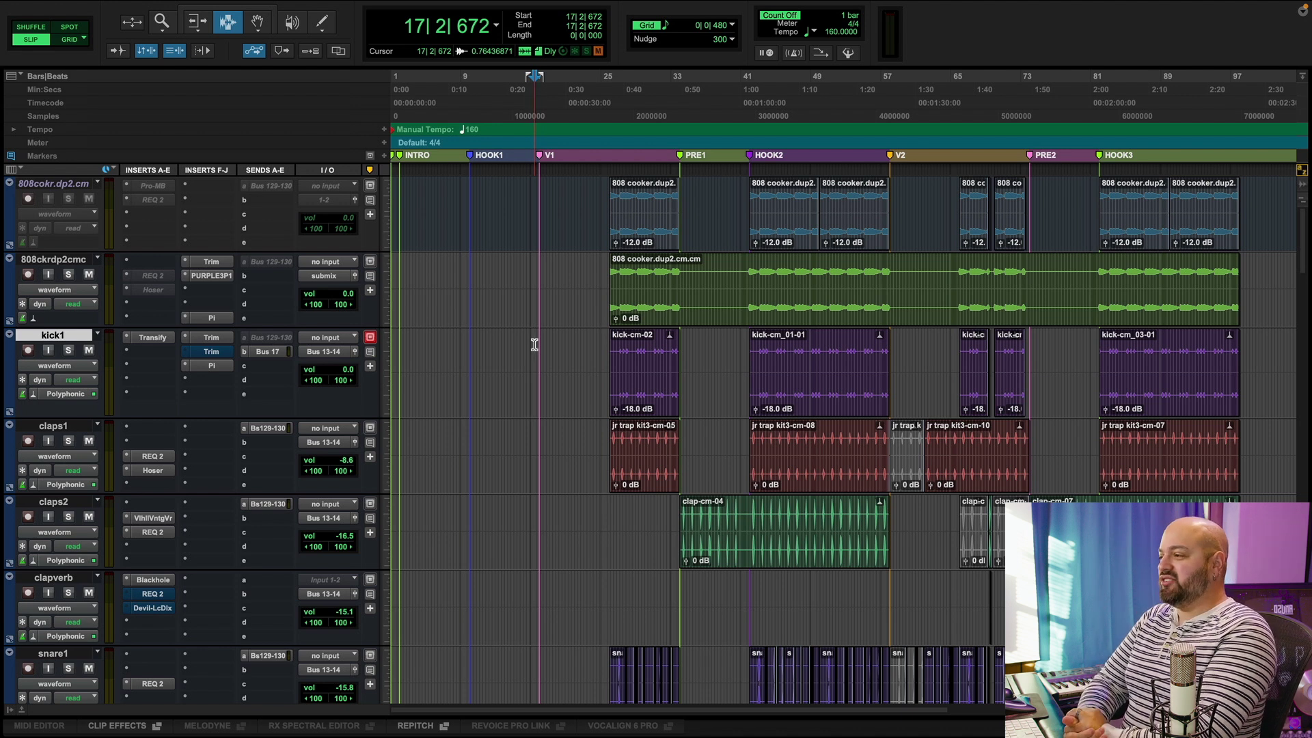
click(608, 338)
key(ctrl+bracketright)
key(ctrl+bracketright)
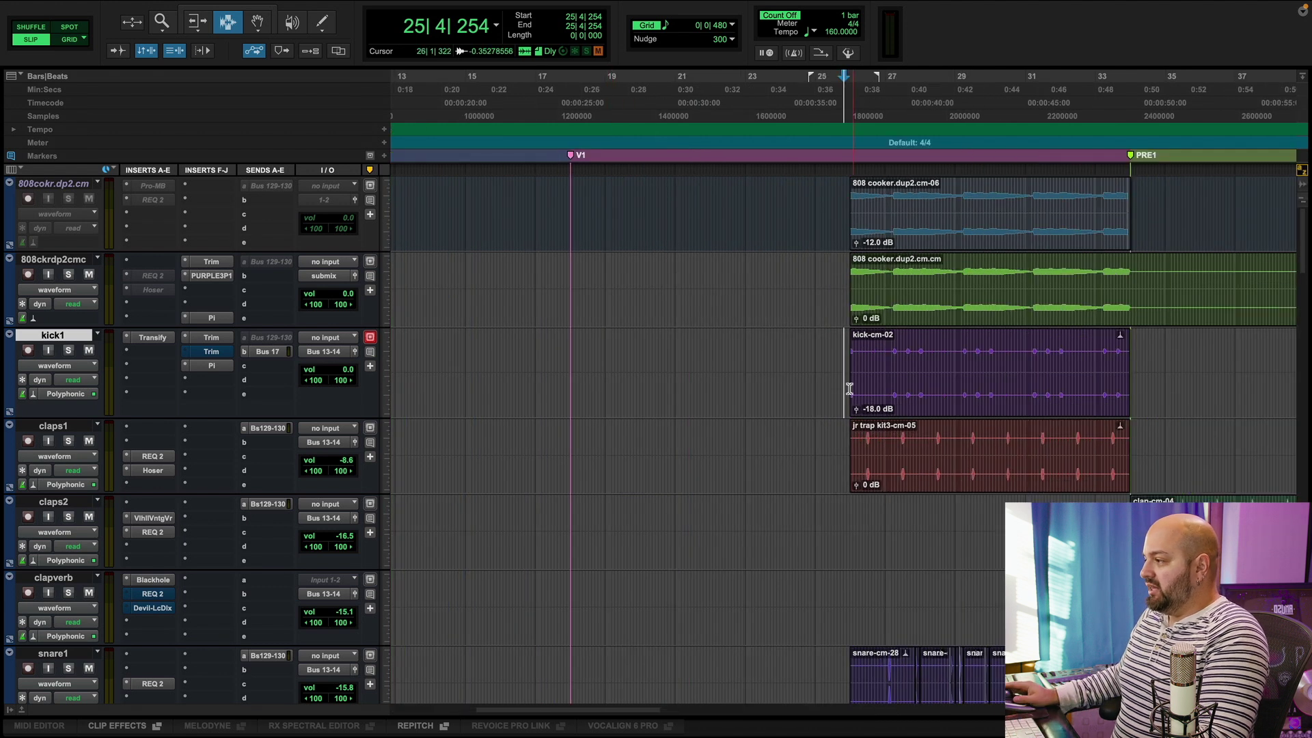
click(848, 359)
key(ctrl+bracketright)
key(ctrl+bracketright)
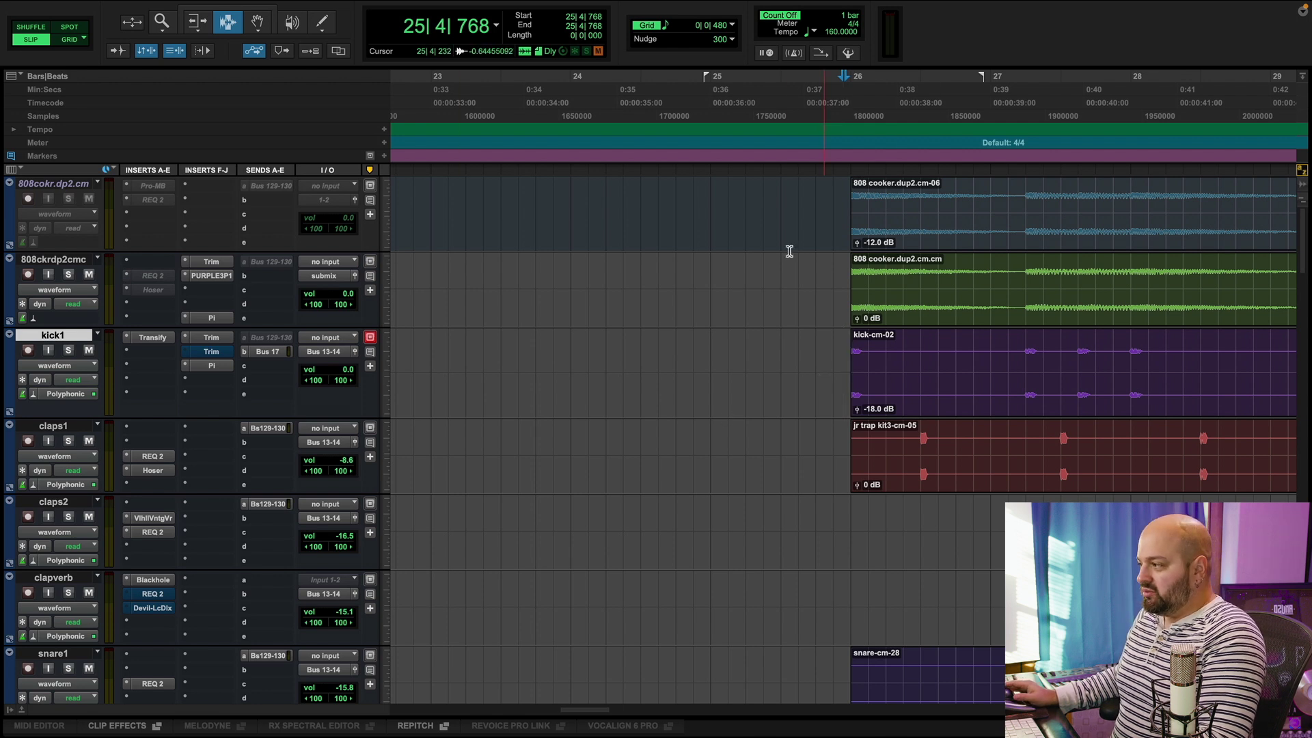
Temporarily activate the 808cokr.dp2.cm track to inspect its Pro-MB insert, and make the track inactive again.
click(59, 185)
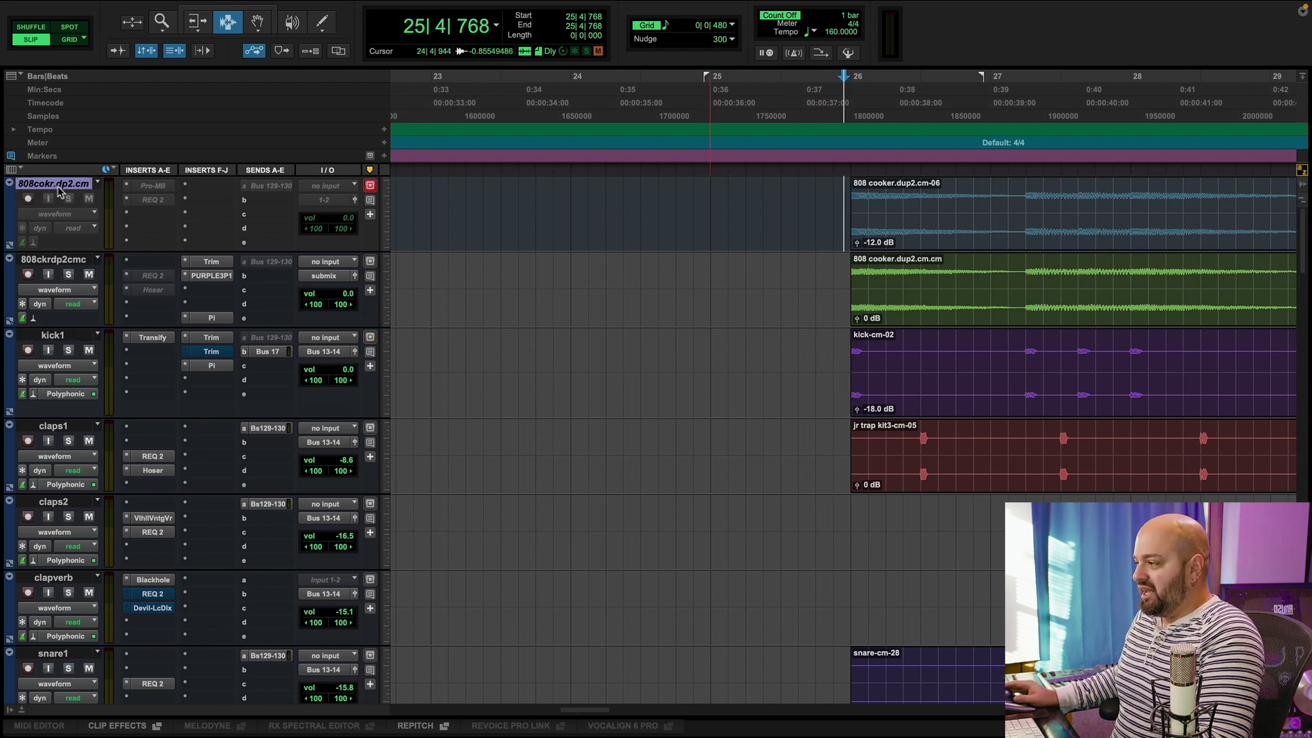
right_click(59, 191)
click(102, 200)
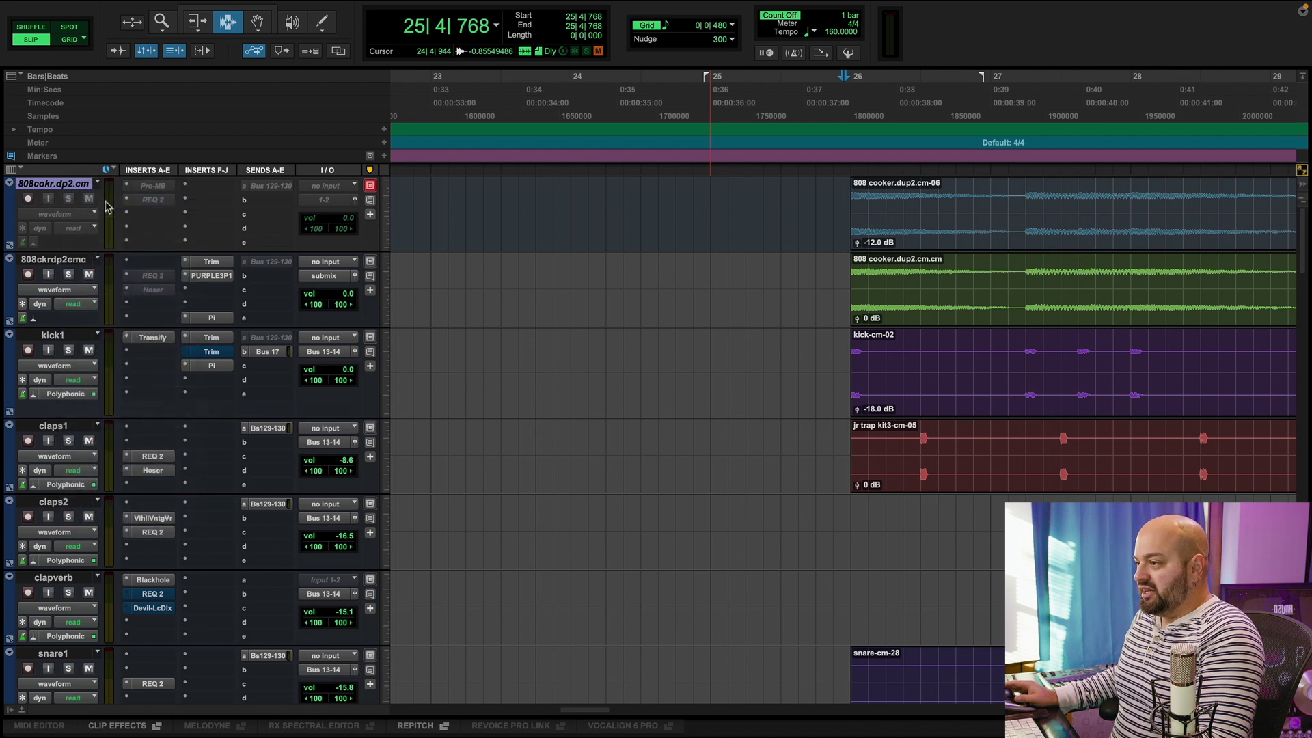
click(150, 187)
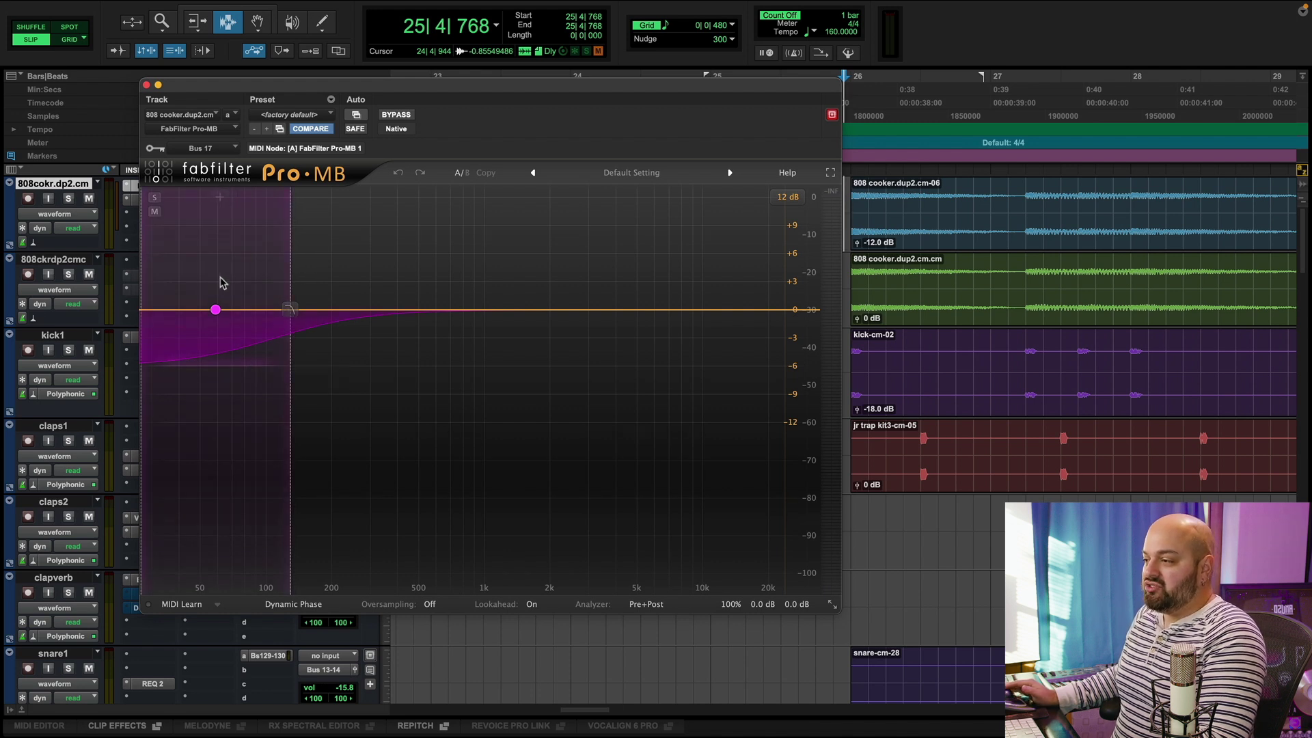
click(146, 84)
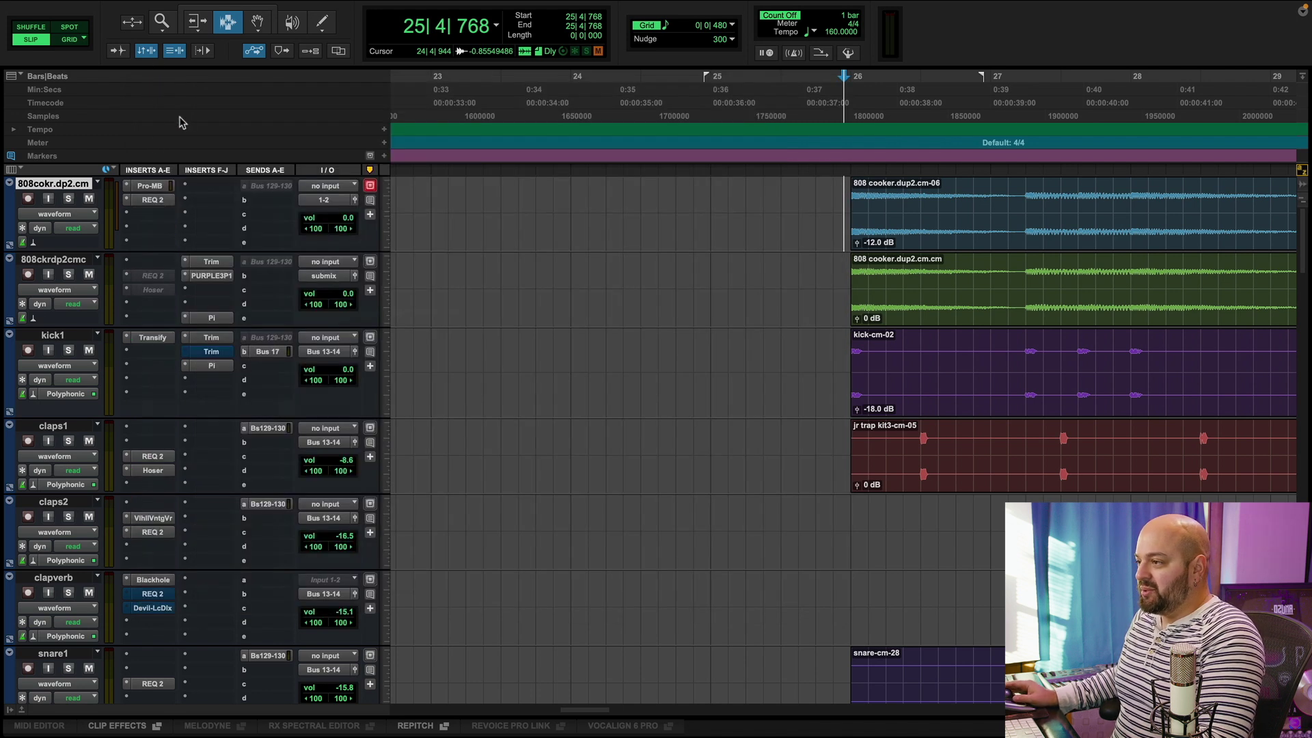
right_click(74, 183)
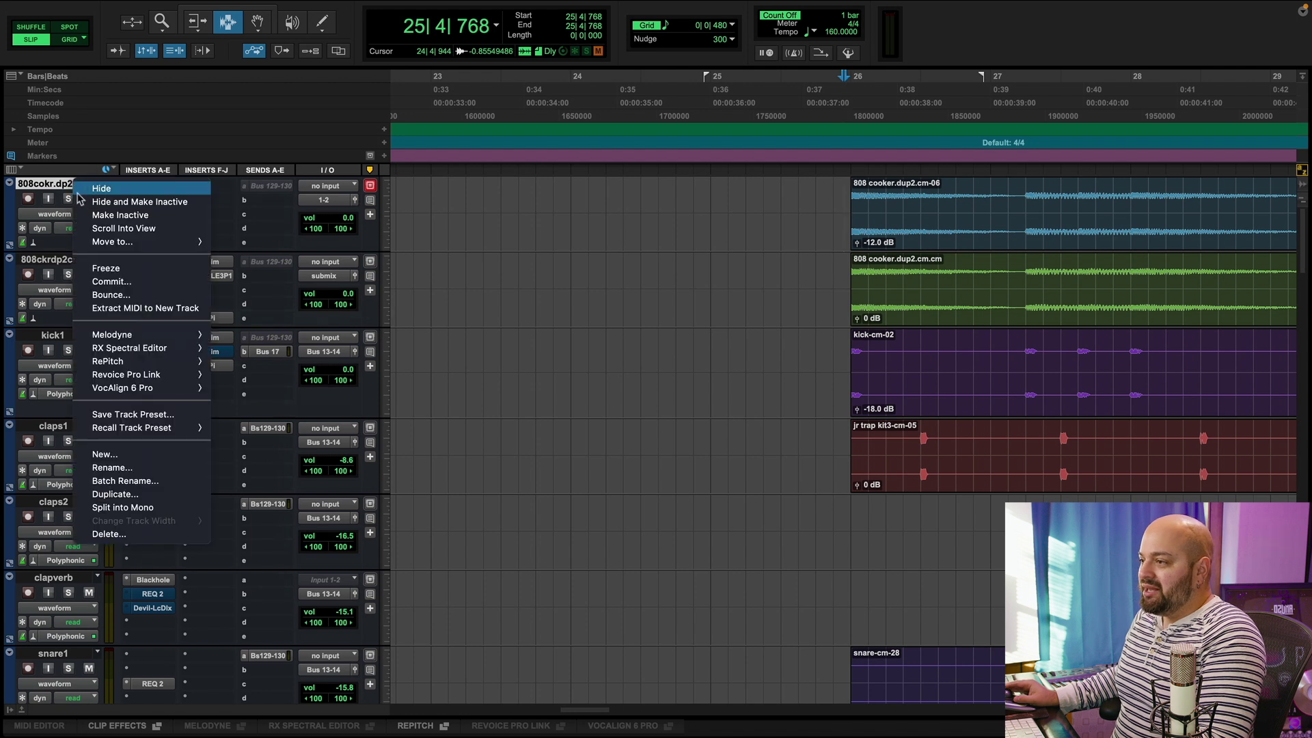
click(105, 216)
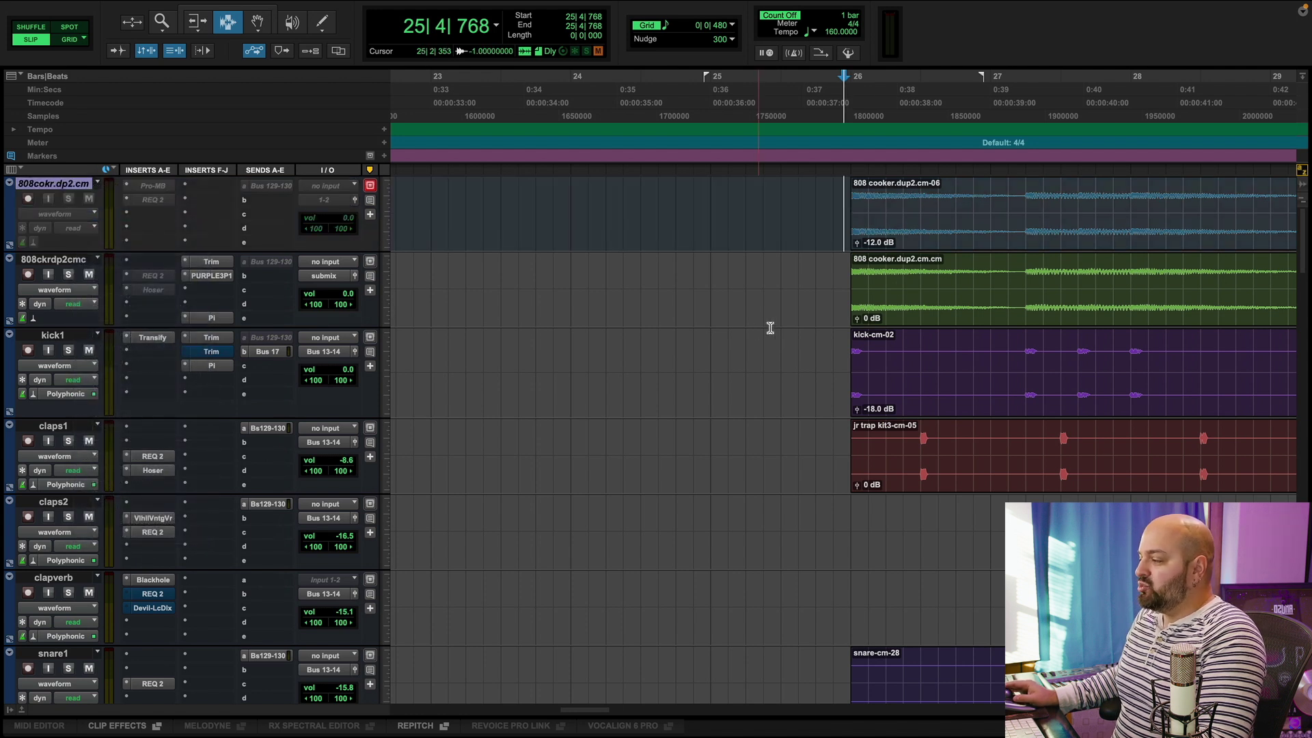
Inspect the PURPLE3P1 insert on the 808ckrdp2cmc track and examine the beginning of its first 808 note around bar 26.
drag(839, 287, 1000, 283)
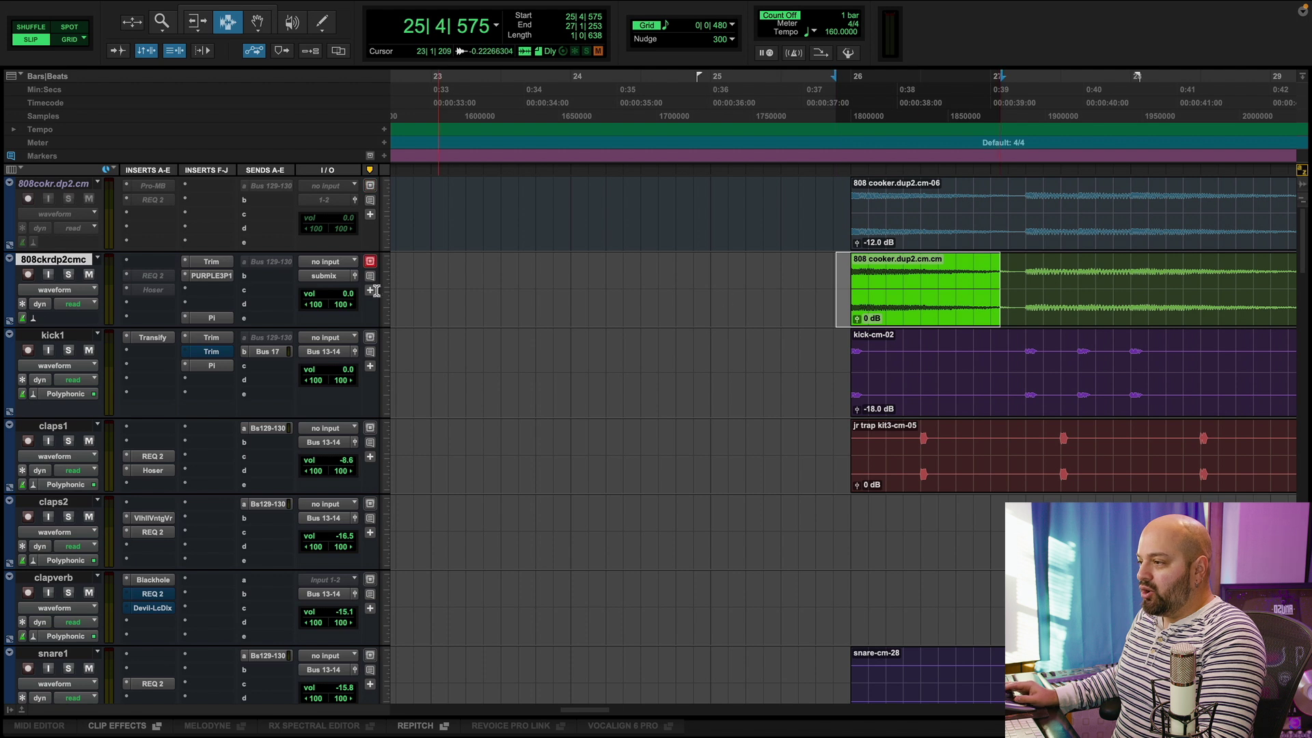
click(211, 276)
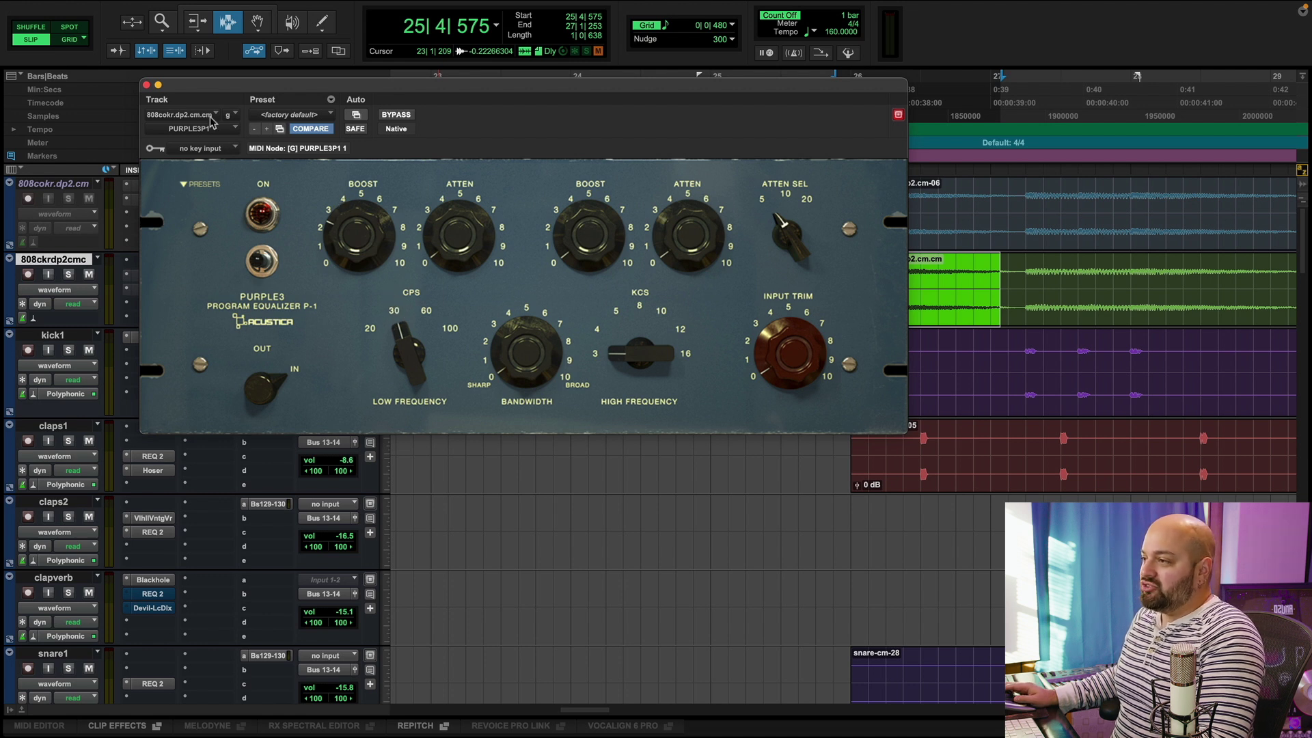
click(147, 86)
drag(854, 295, 870, 295)
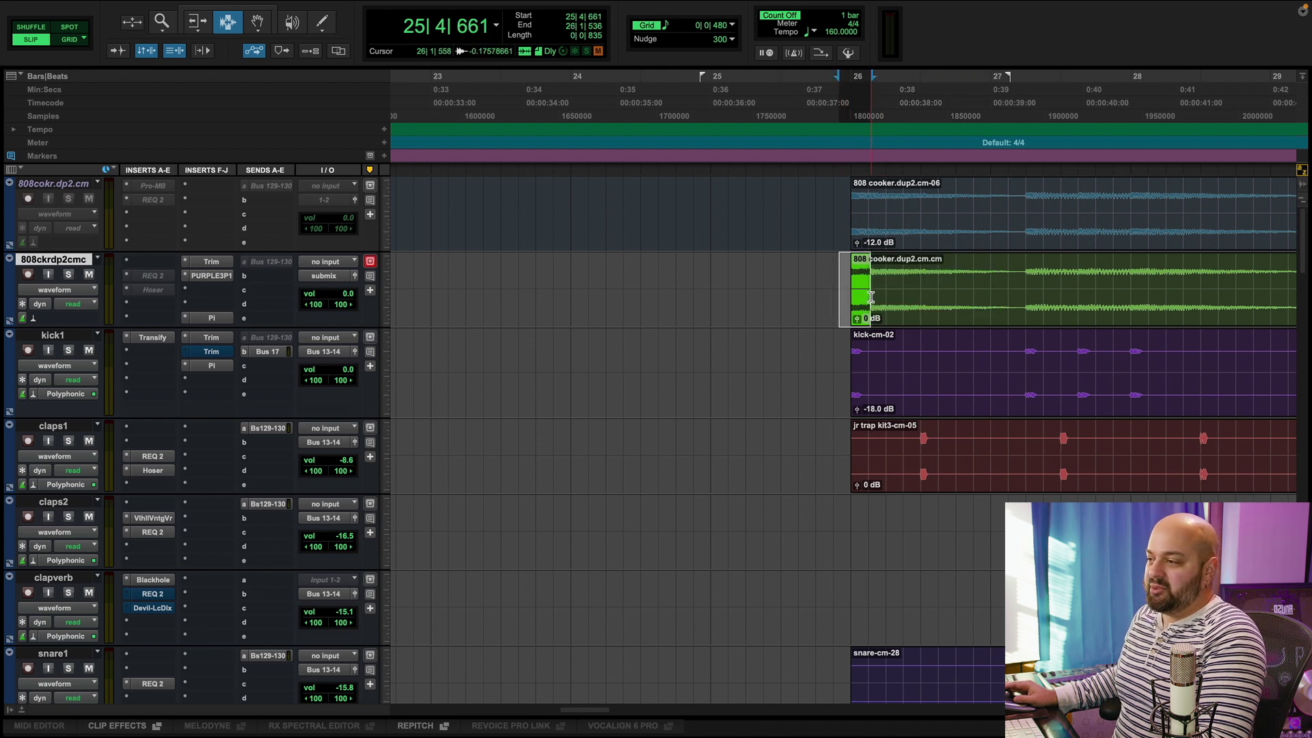
drag(865, 294, 1016, 292)
click(853, 295)
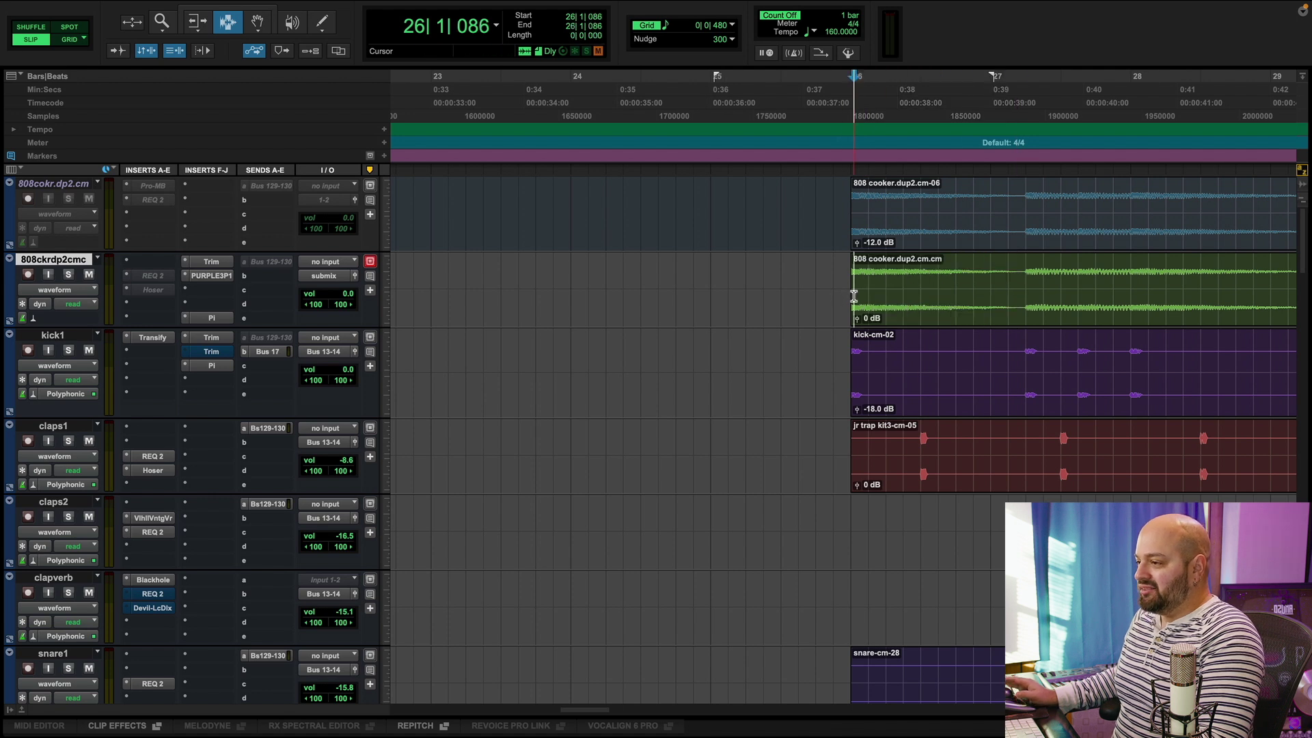
Solo the kick1 track with its Transify and Pi inserts bypassed and play it from just before bar 26.
click(823, 369)
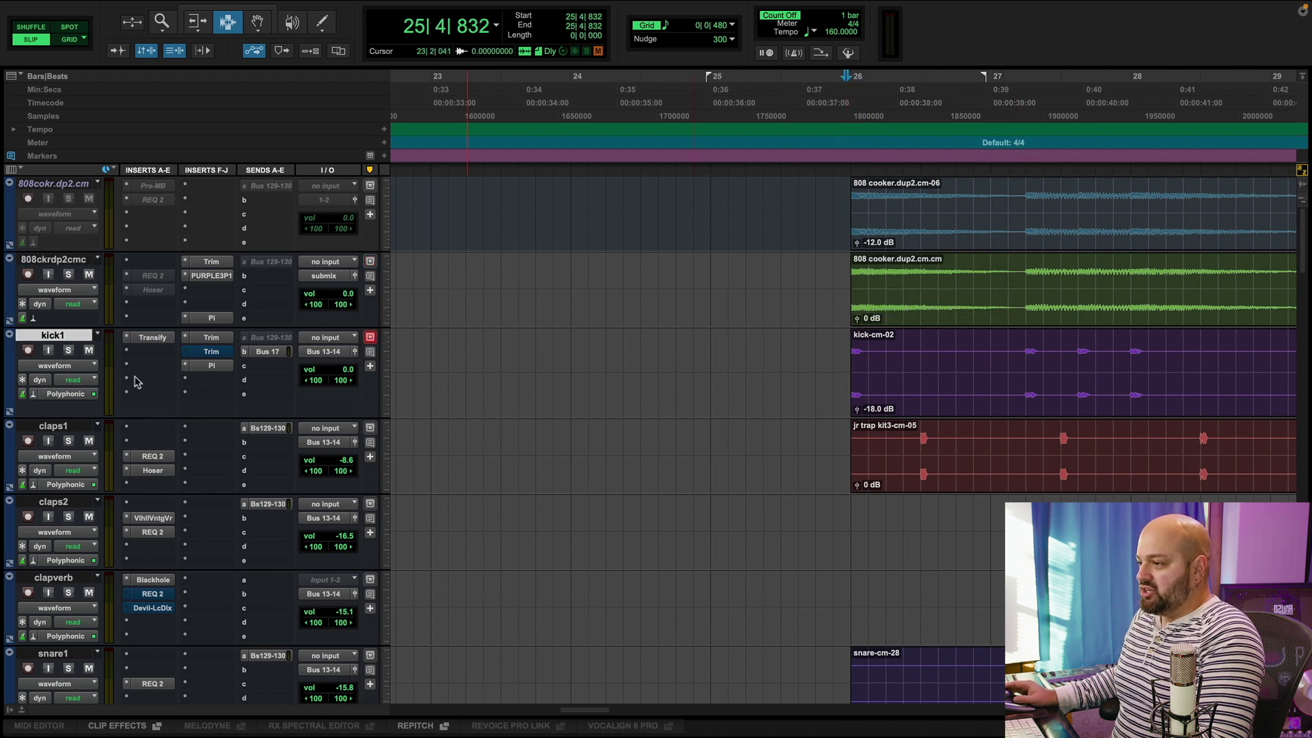
key(shift+s)
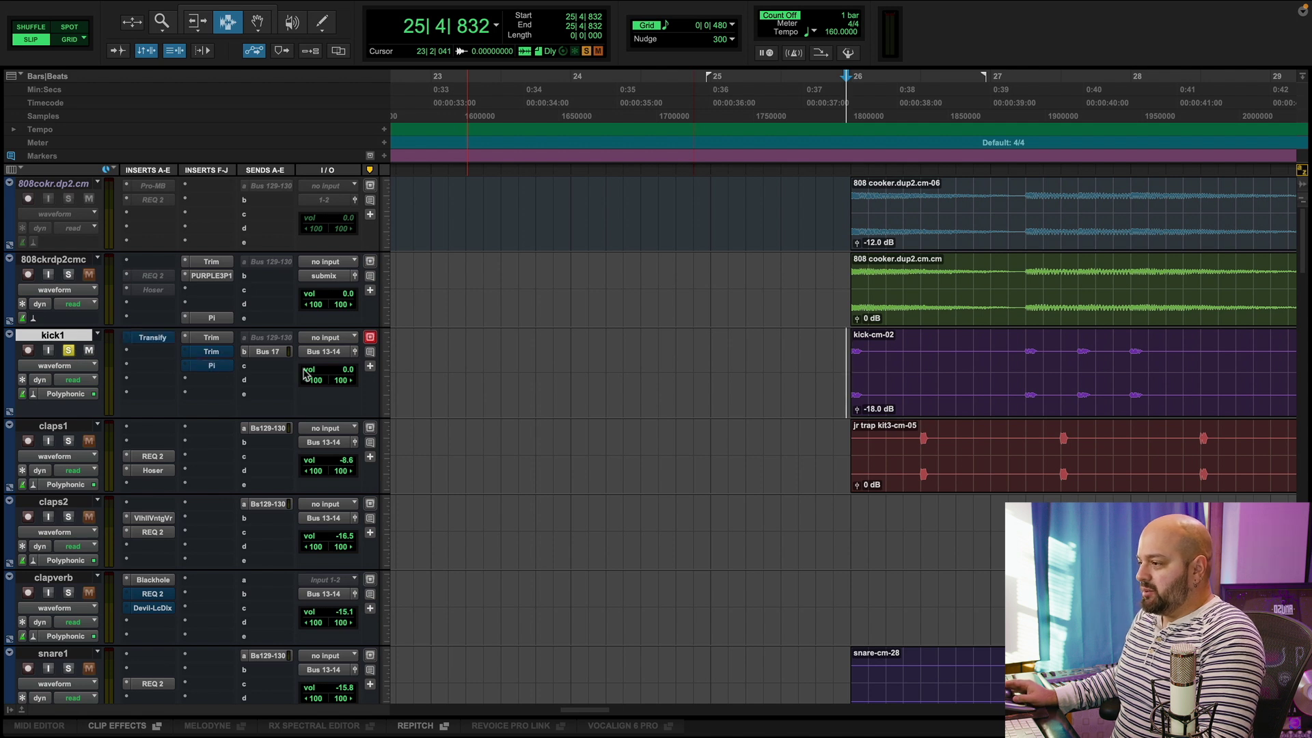
key(space)
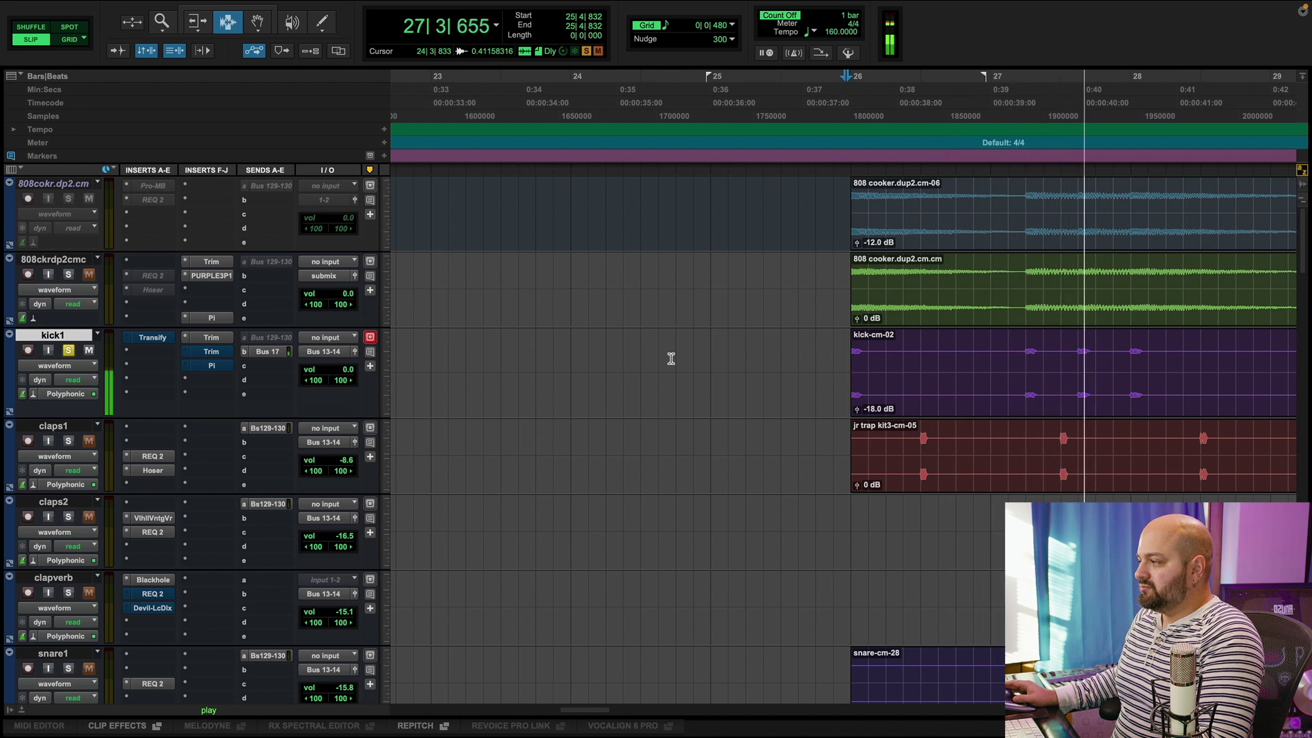
key(space)
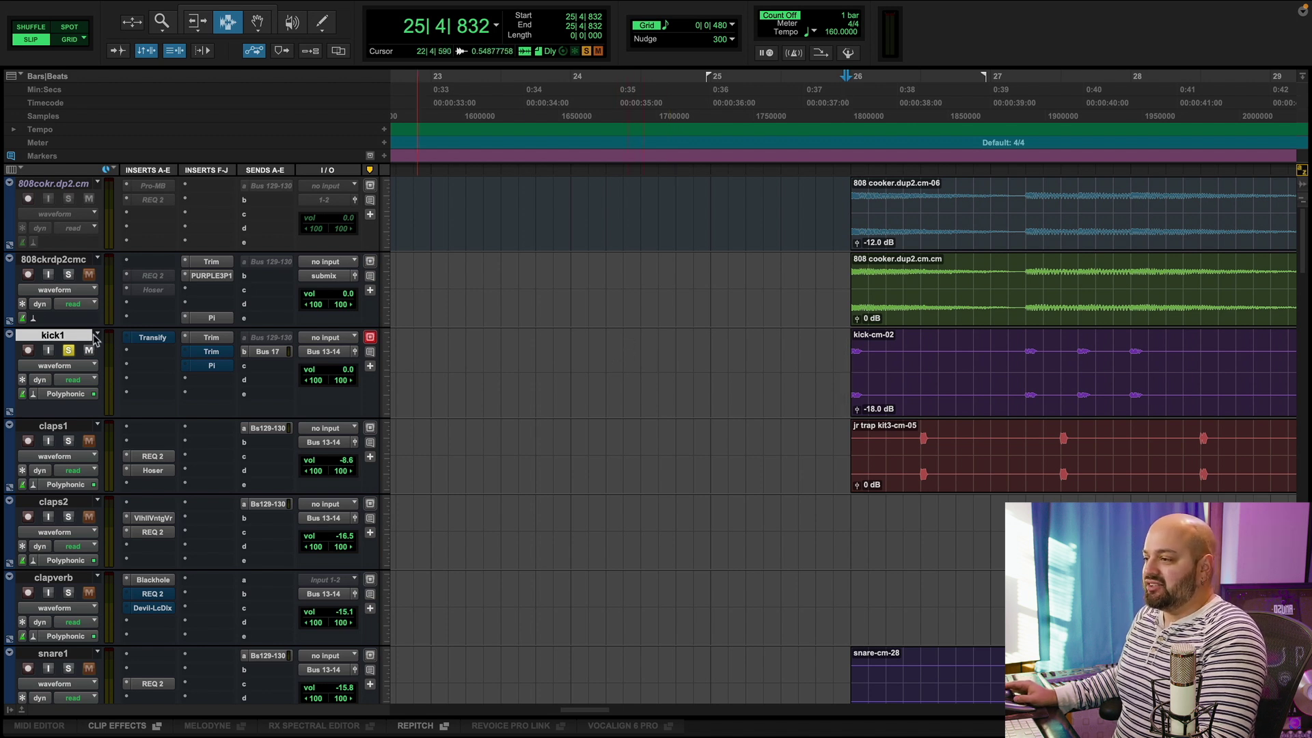
Add the 808ckrdp2cmc track to the solo with its Pi insert bypassed and play it together with kick1.
click(68, 275)
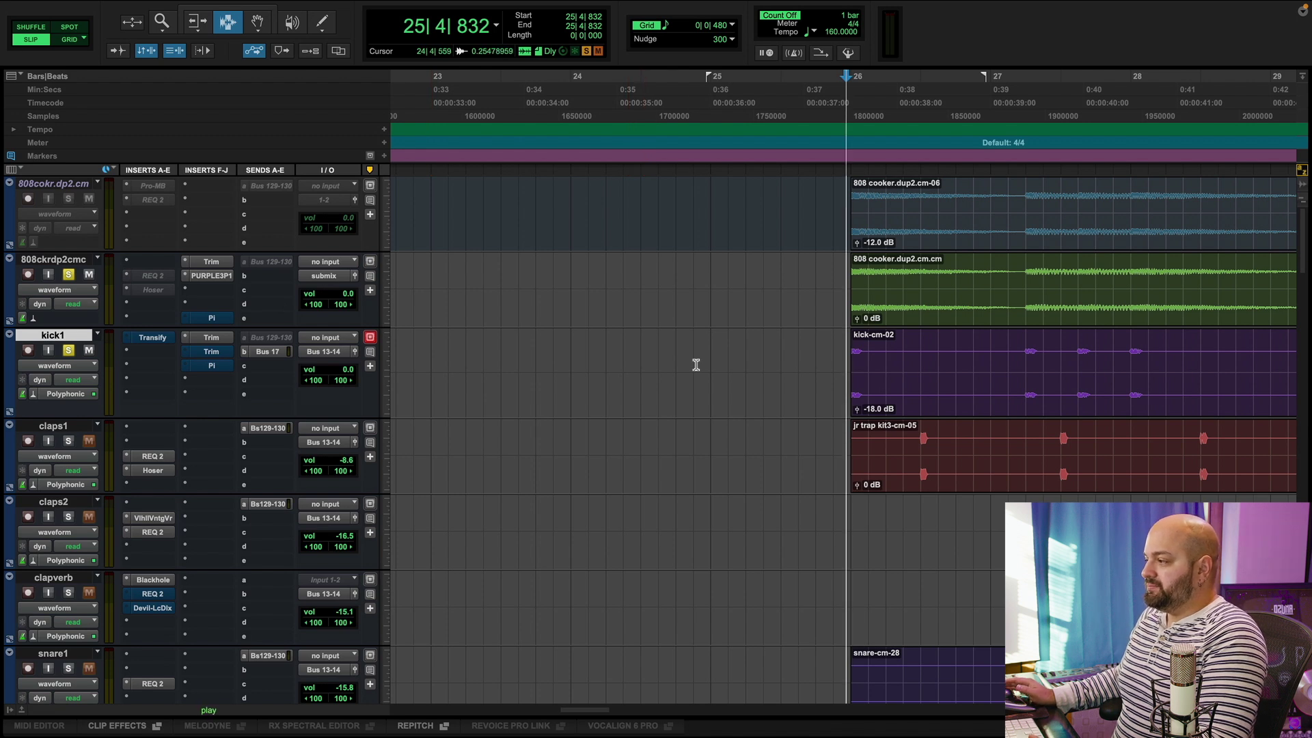
key(space)
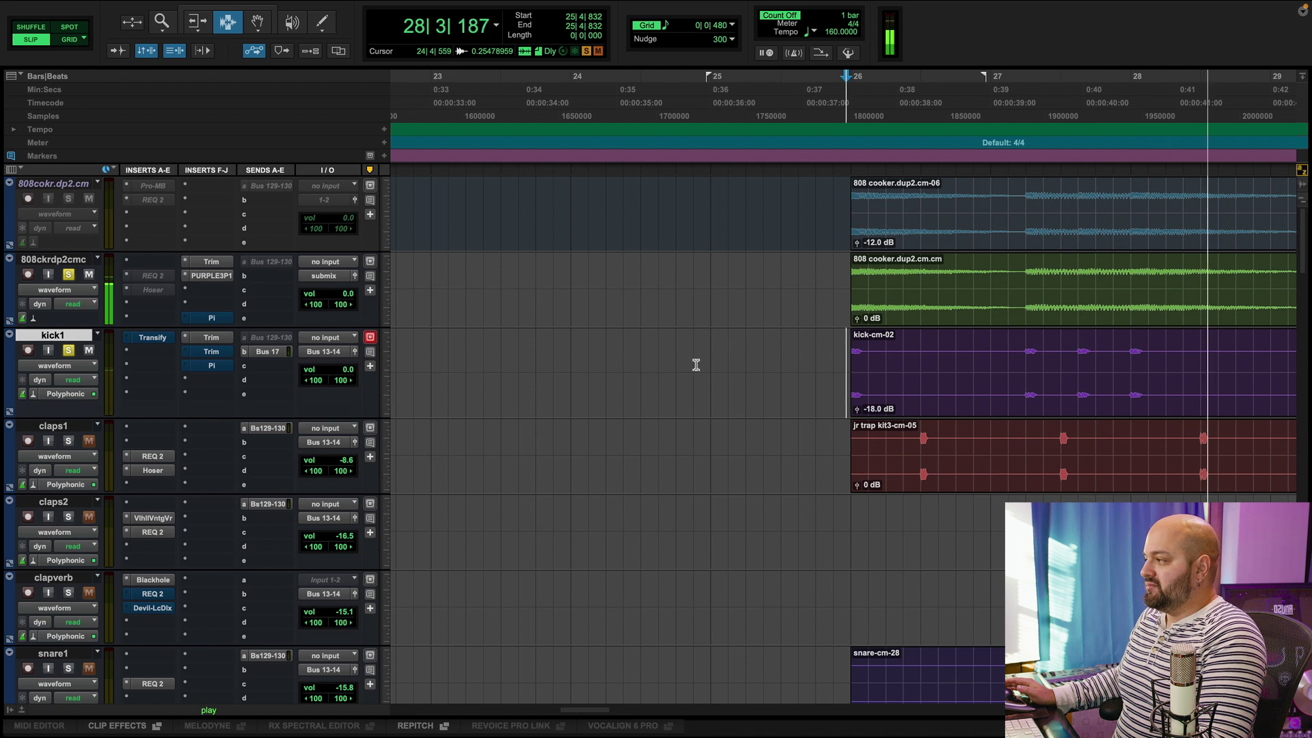
key(space)
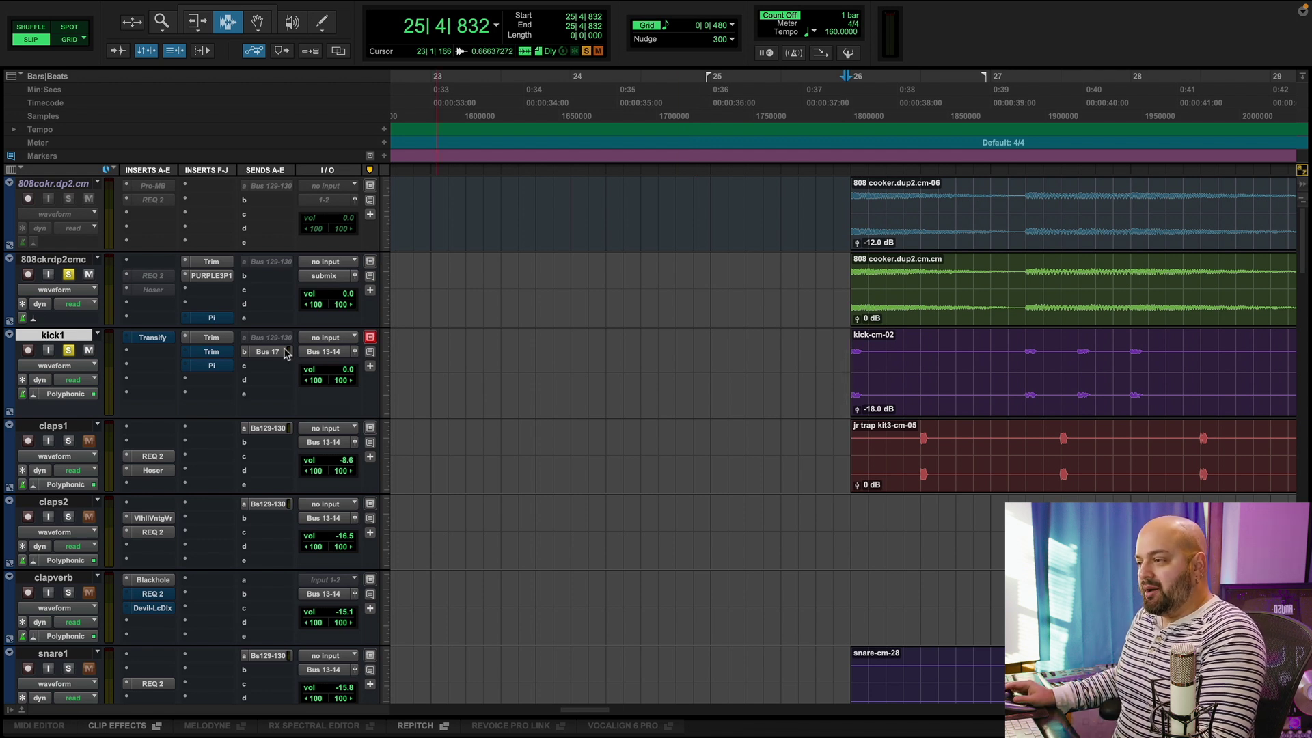
Take the Transify insert on kick1 out of bypass and audition the kick with the 808.
click(154, 338)
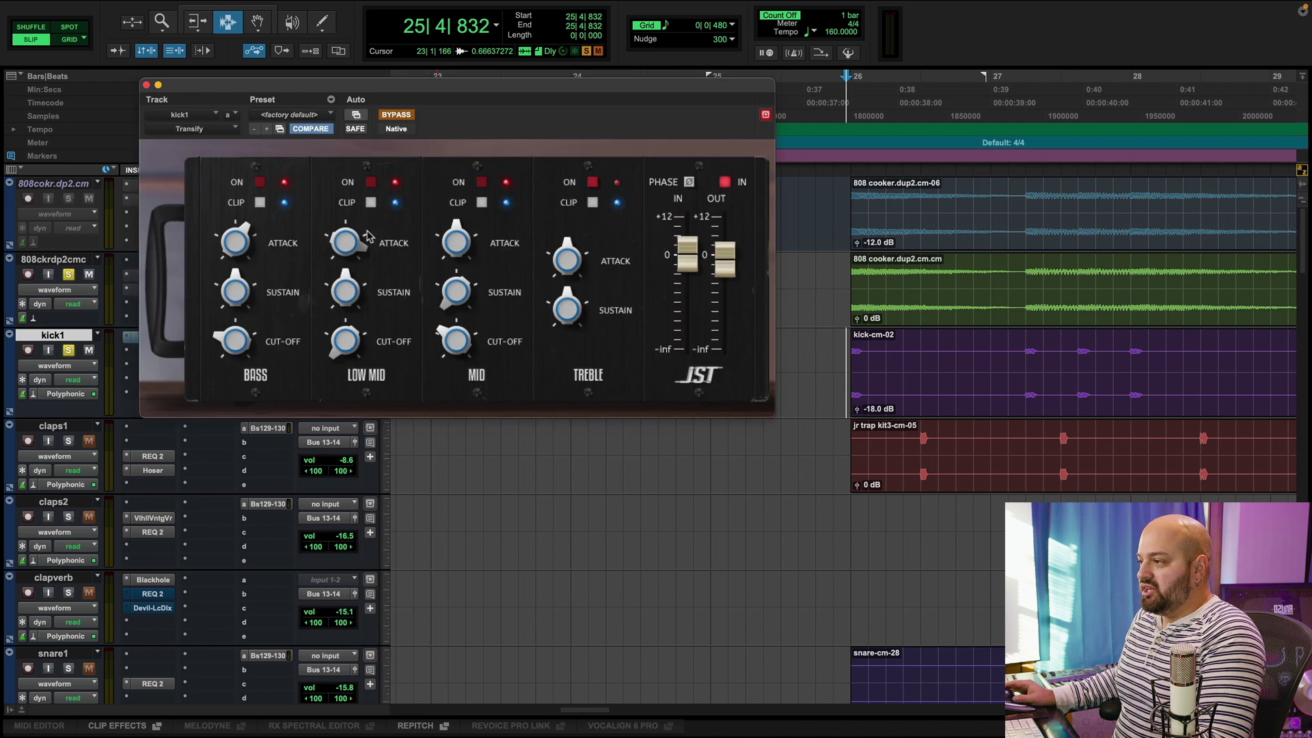
click(397, 115)
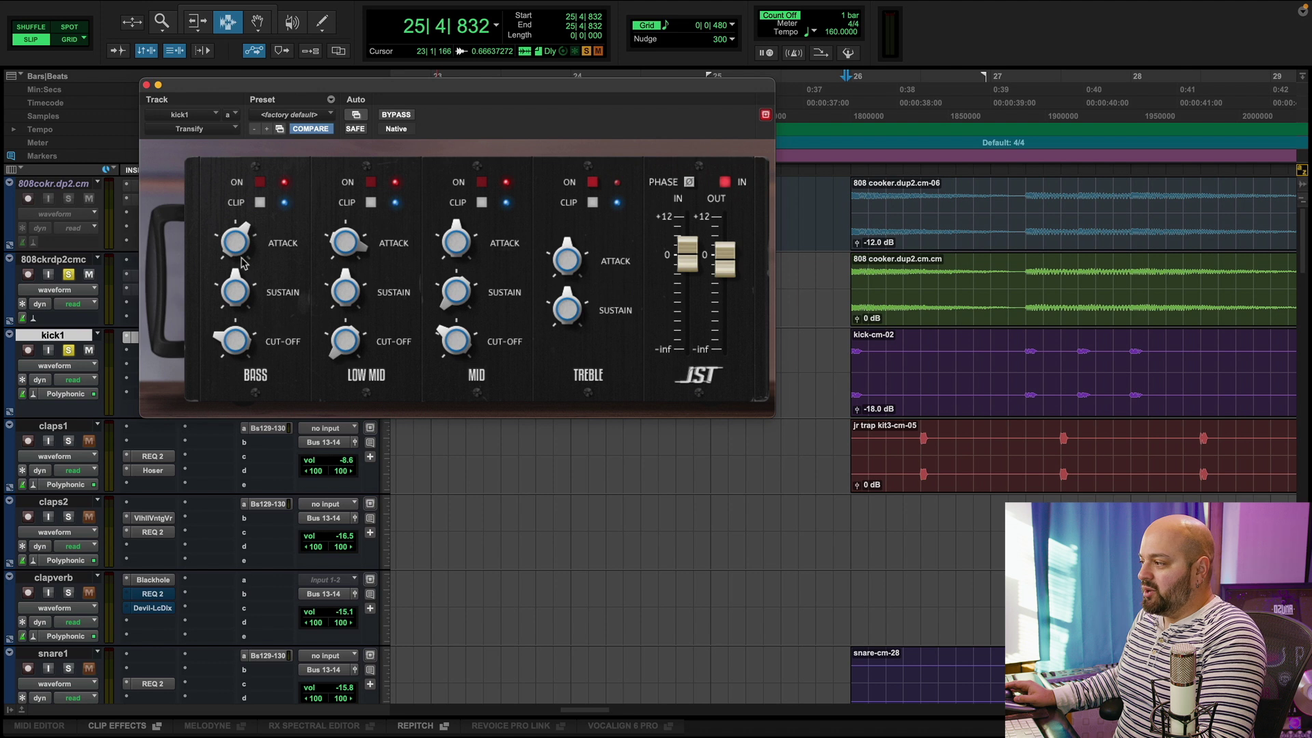
click(146, 85)
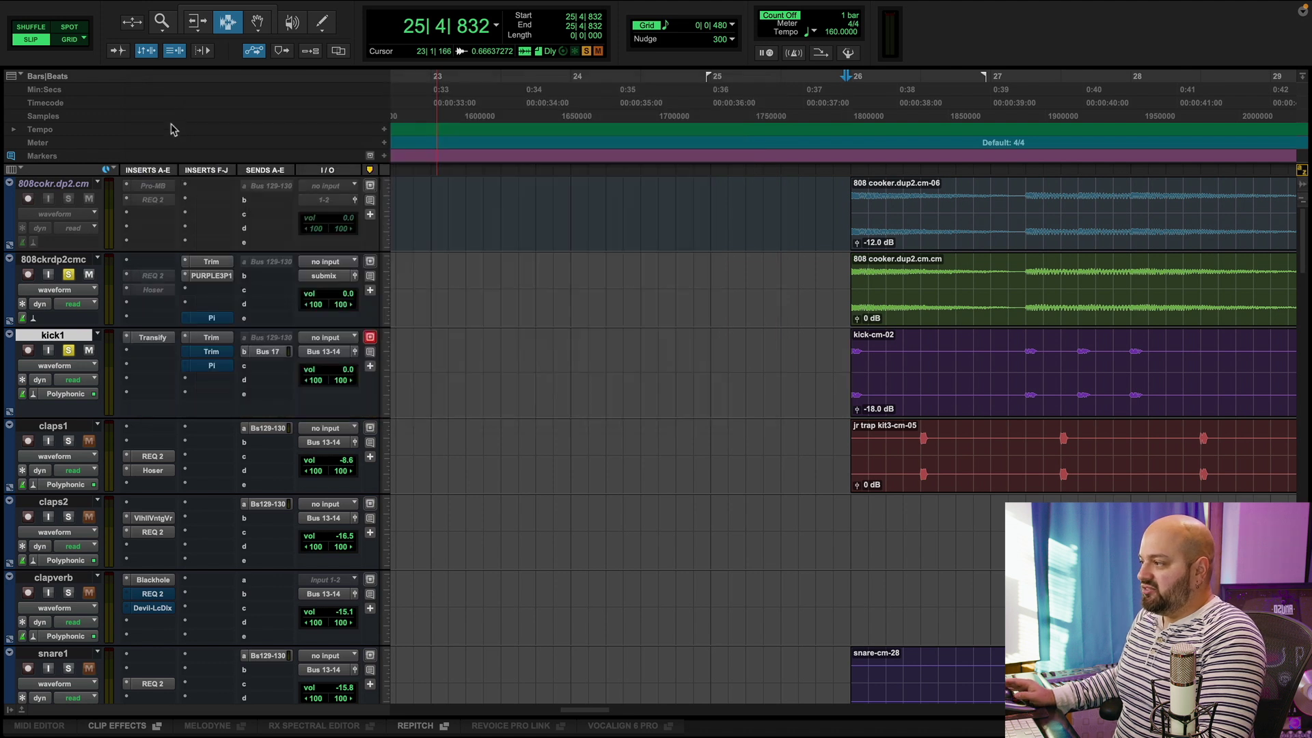
key(space)
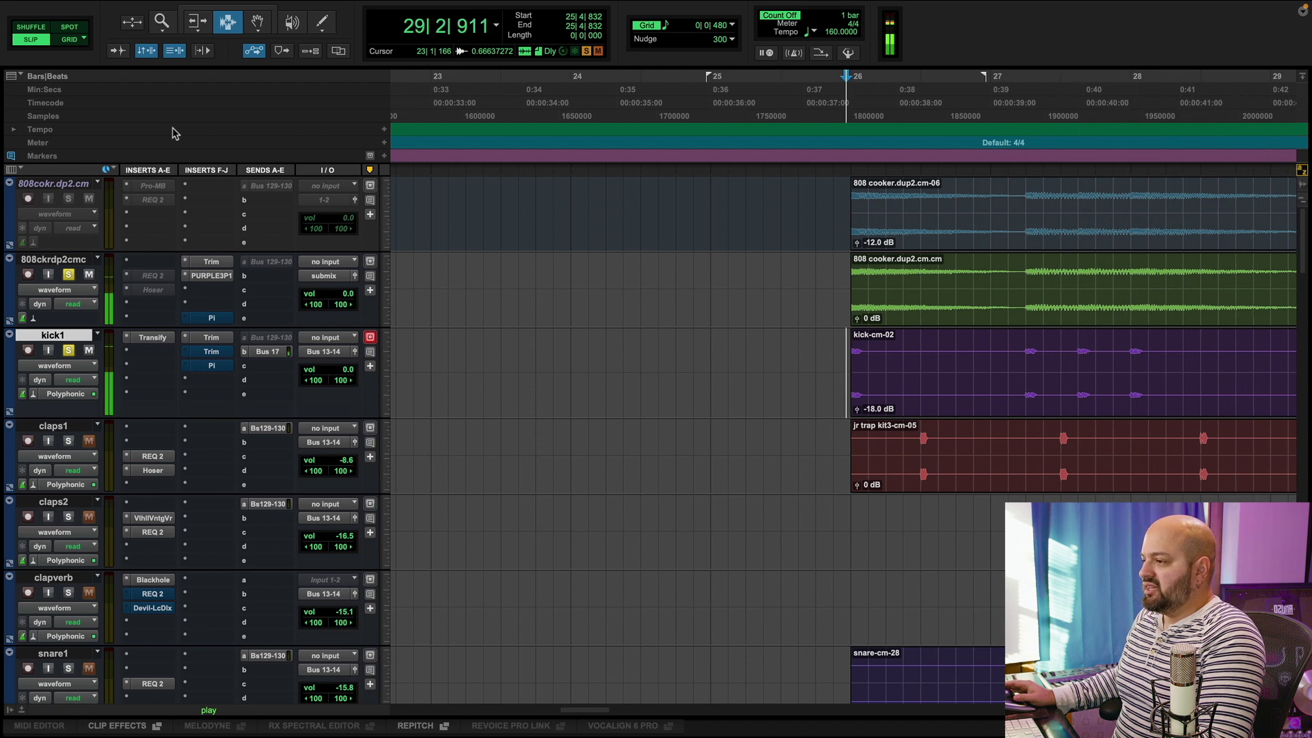
key(space)
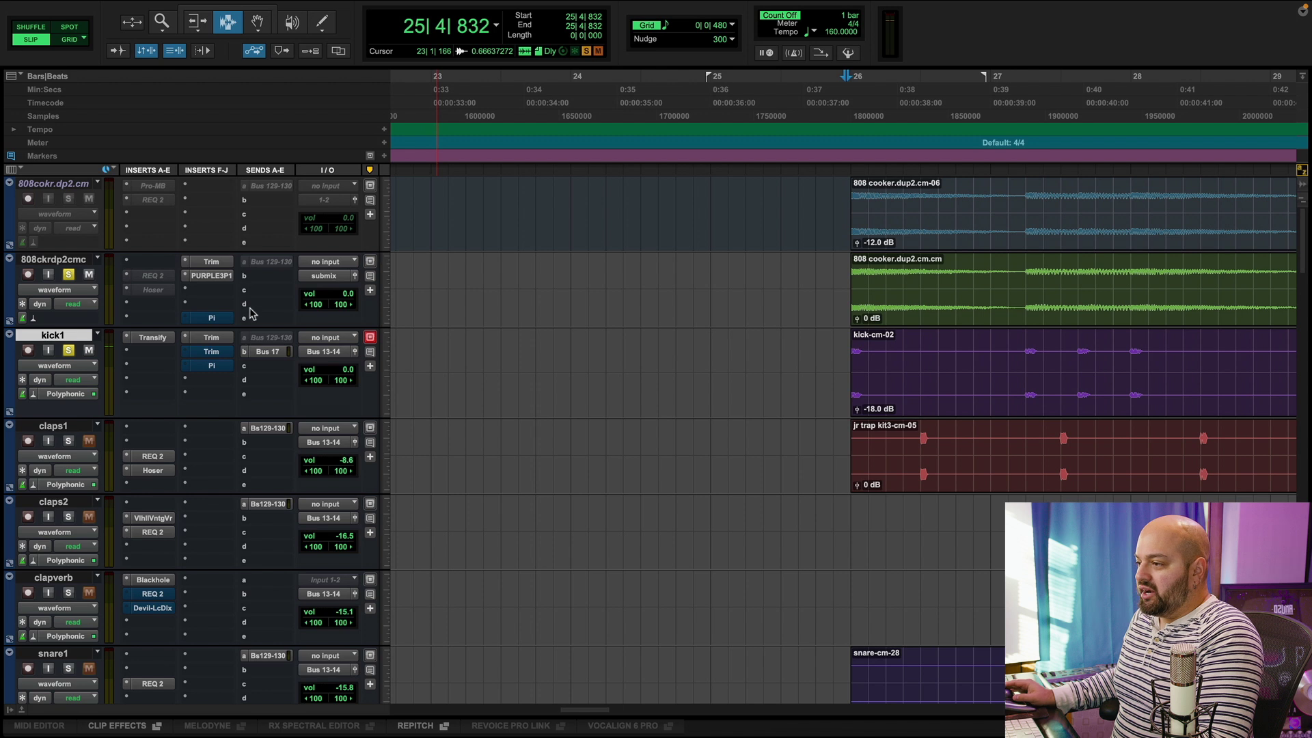
Take the Pi inserts on 808ckrdp2cmc and kick1 out of bypass and open the 808 track's Pi plug-in.
super+click(215, 319)
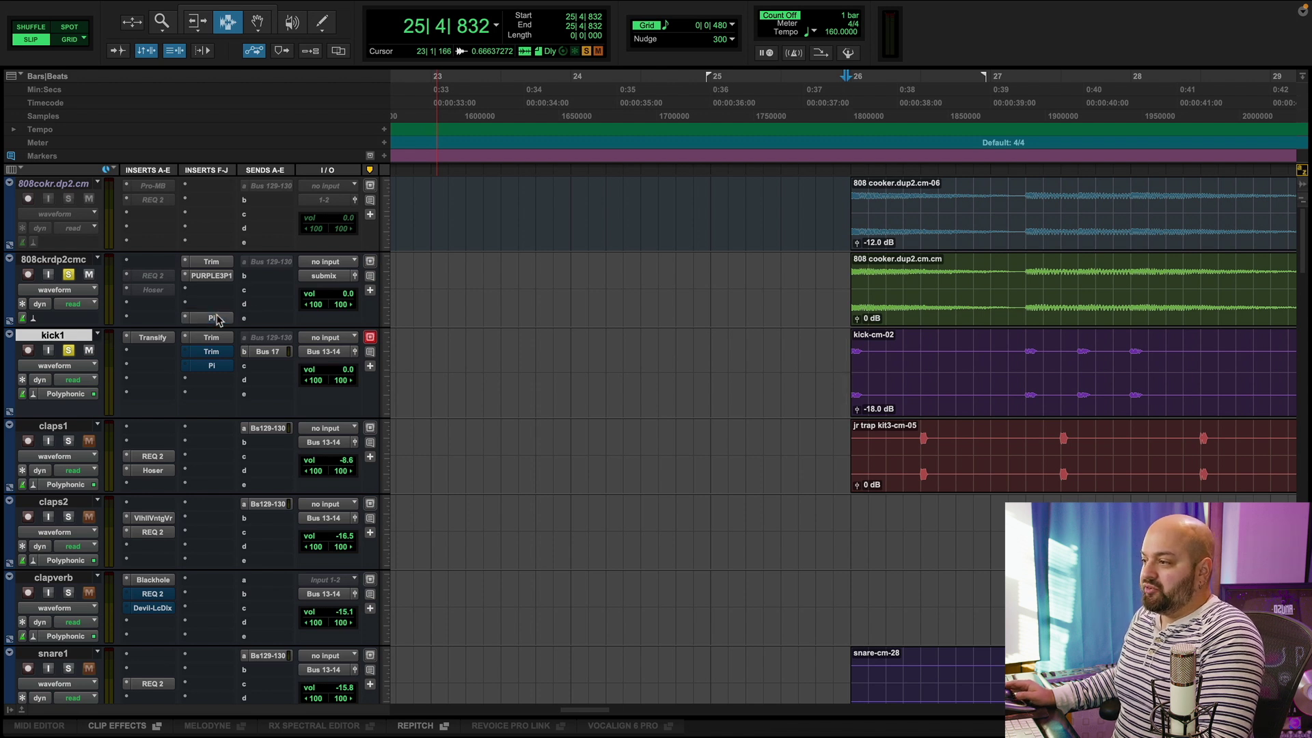
super+click(216, 366)
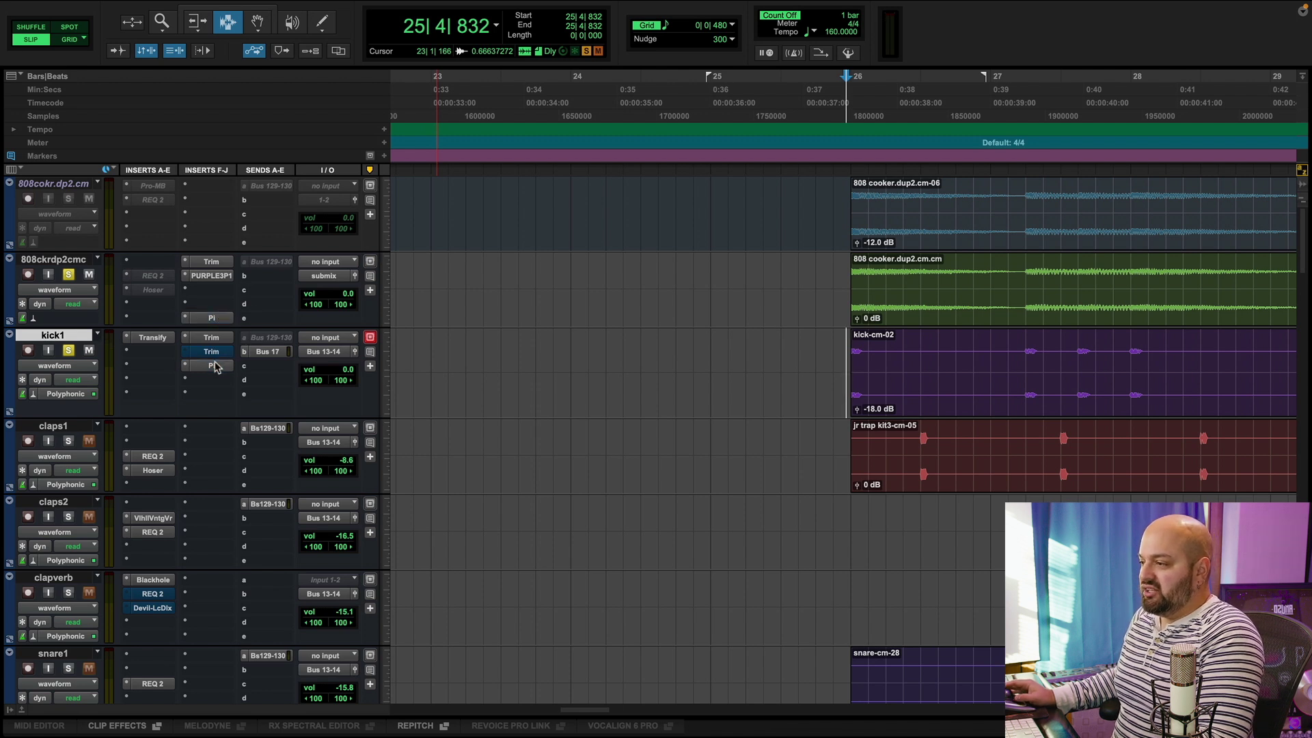
click(214, 319)
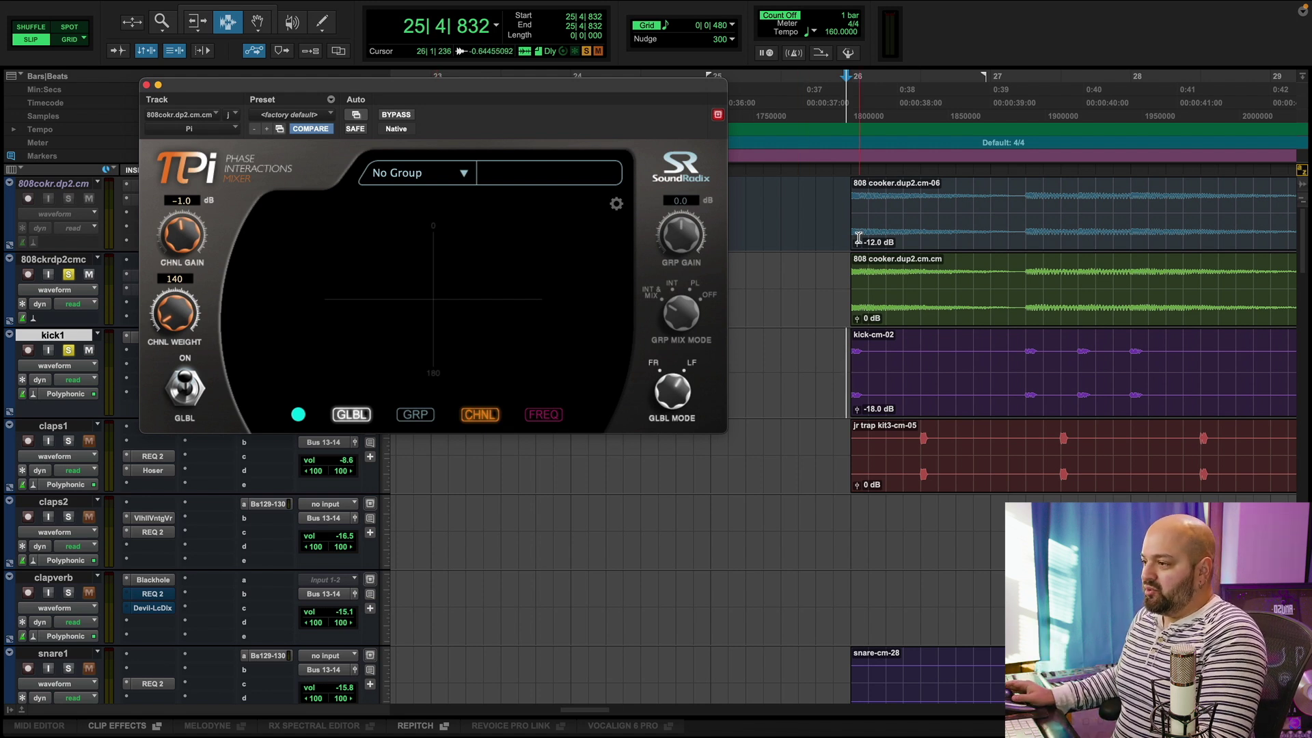
Compare the kick and 808 from bar 27 with Pi's GLBL switch off and on, leave it on, and close the plug-in.
click(185, 390)
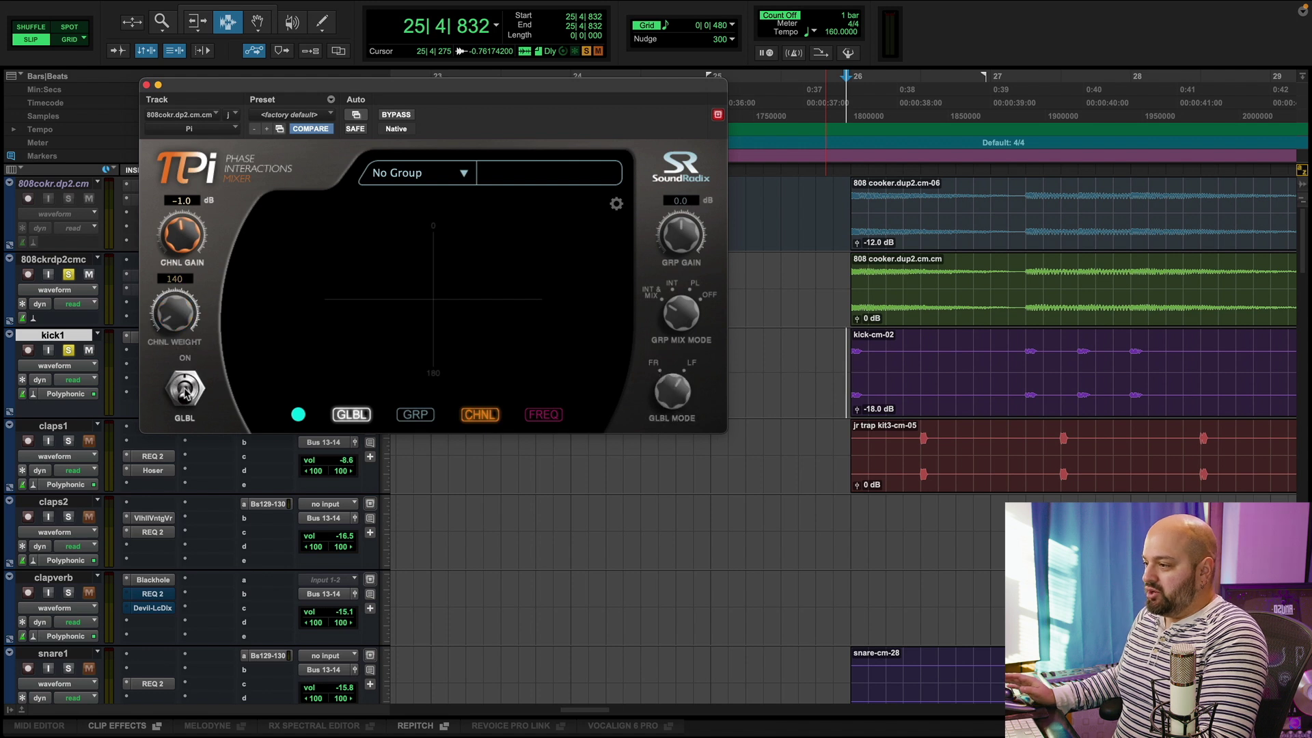
click(1011, 358)
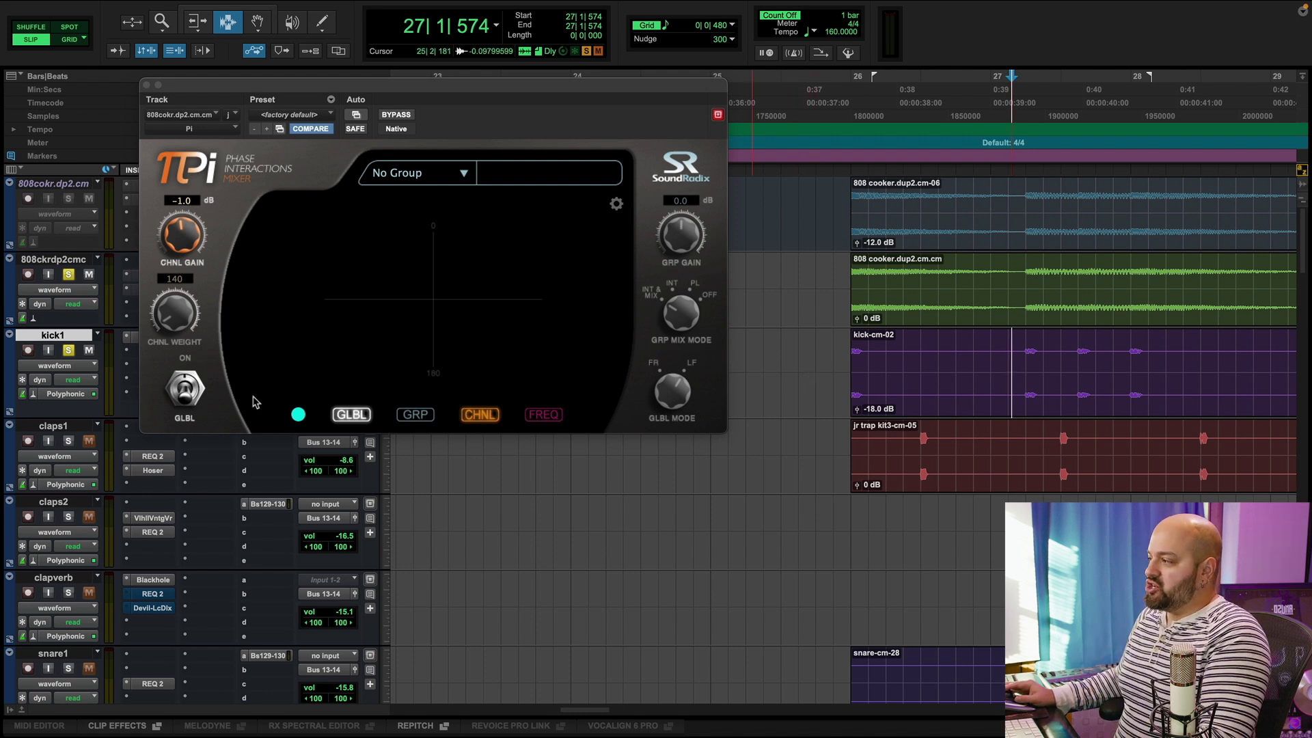
key(space)
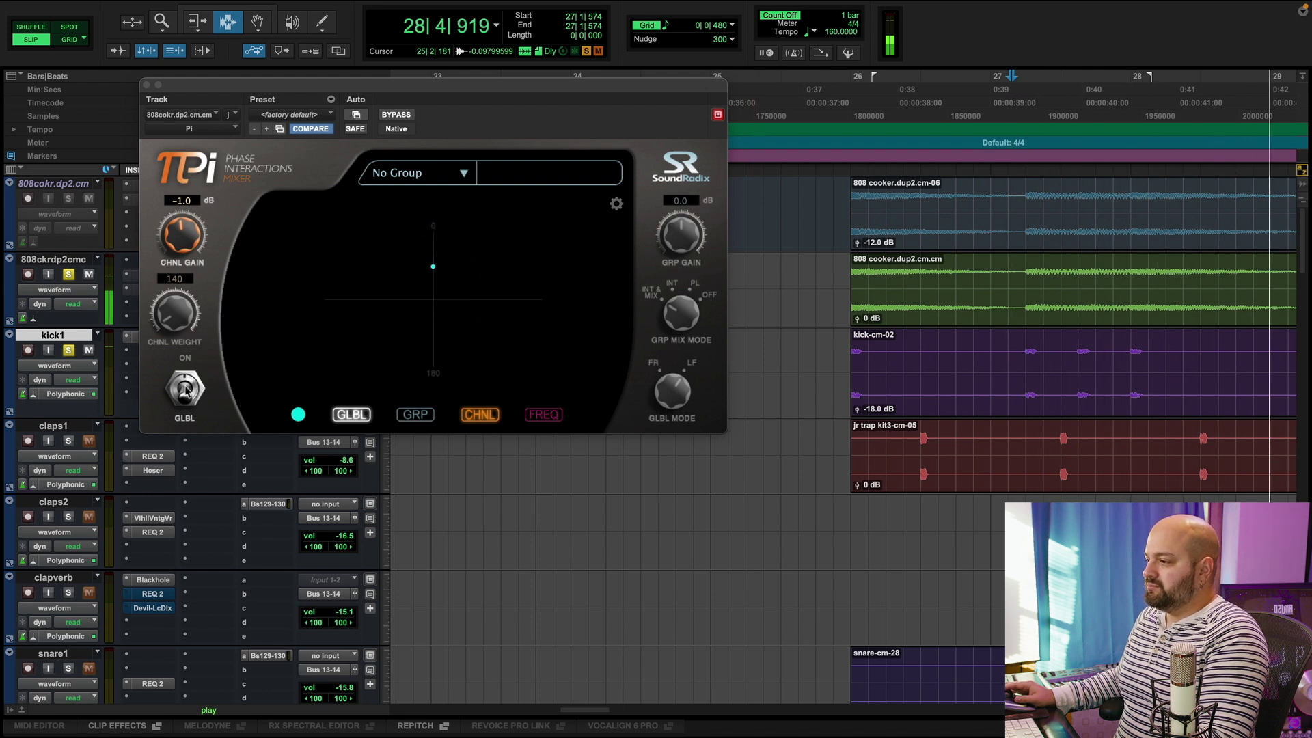
key(space)
key(space)
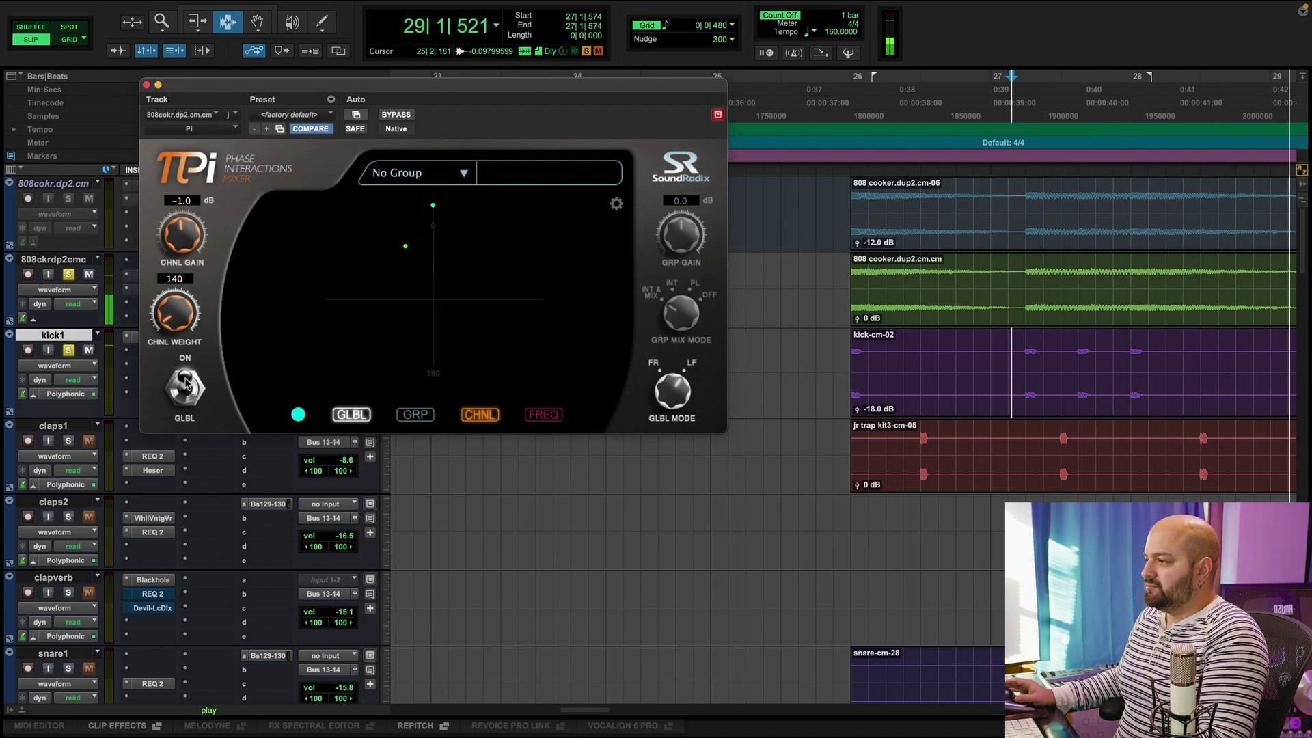
key(space)
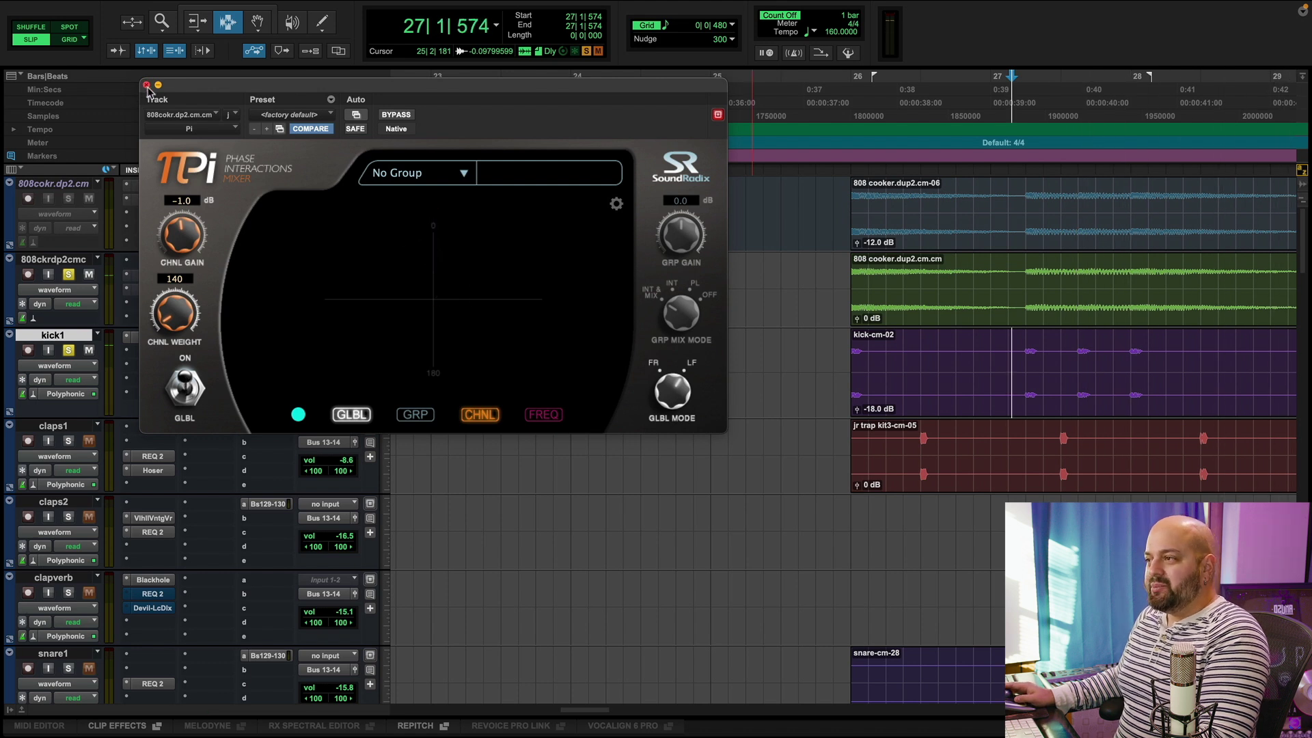
click(146, 85)
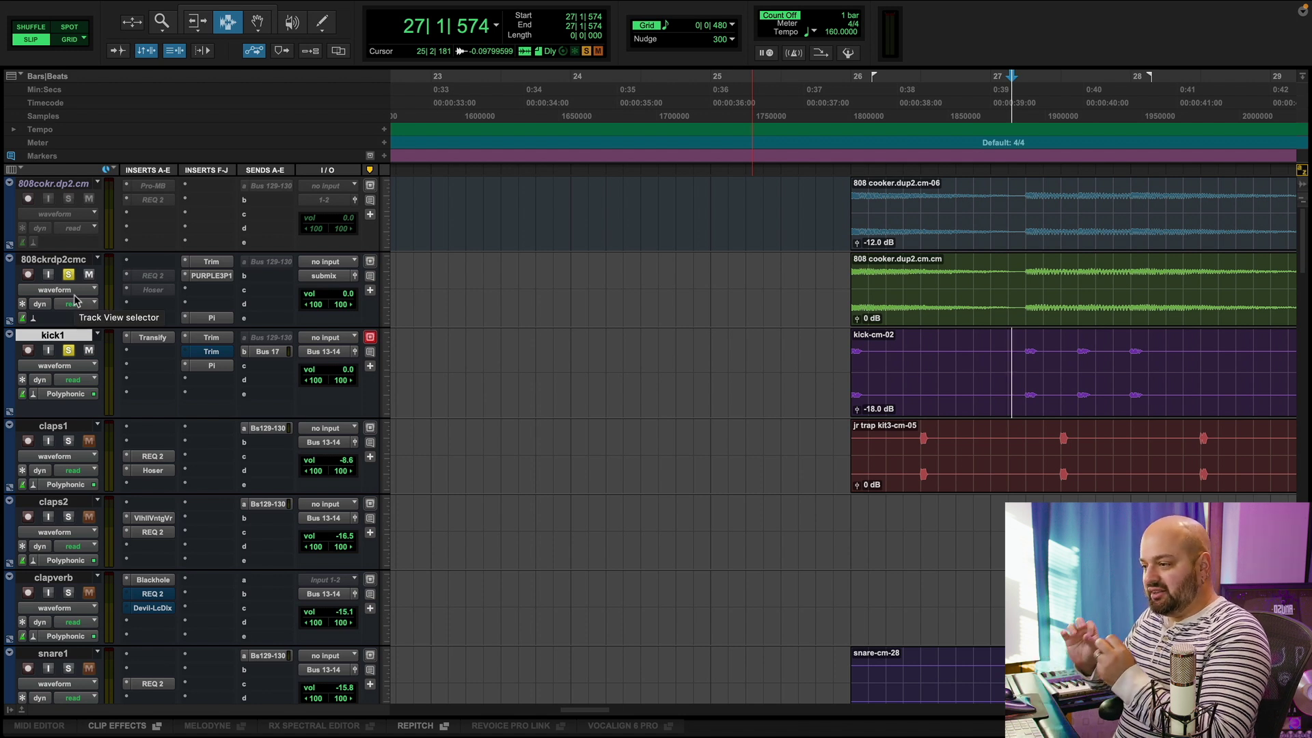
Clear the solos on 808ckrdp2cmc and kick1, and select the snare1 clips from about bar 26 to bar 34.
alt+click(69, 274)
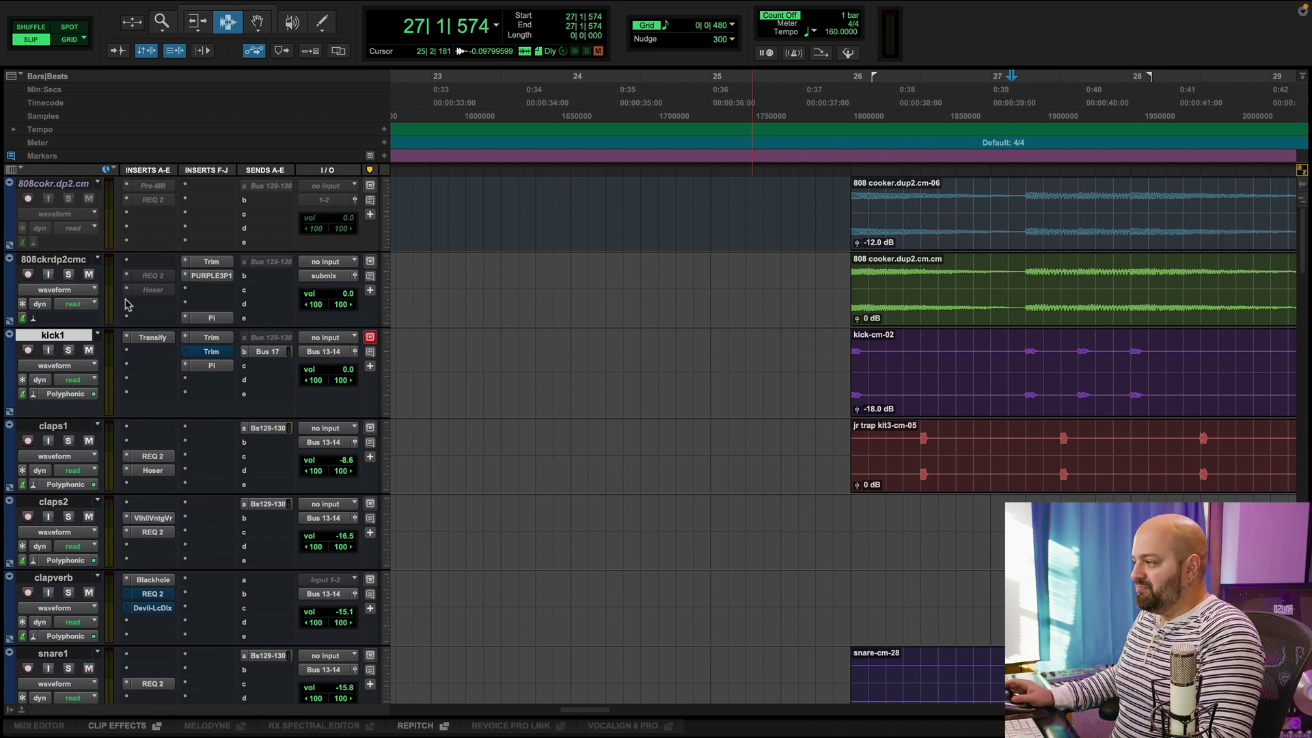
key(r)
key(r)
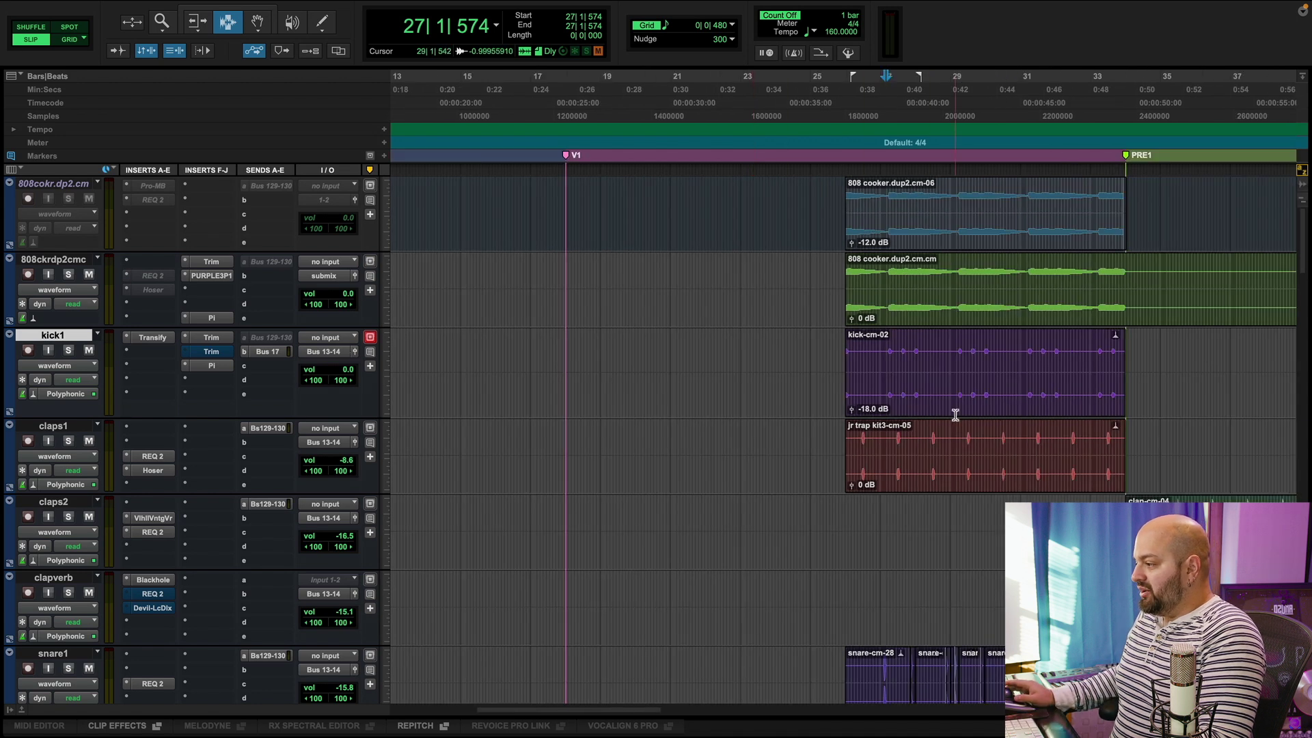
scroll(956, 416, down, 2)
scroll(955, 416, down, 1)
drag(867, 434, 1135, 434)
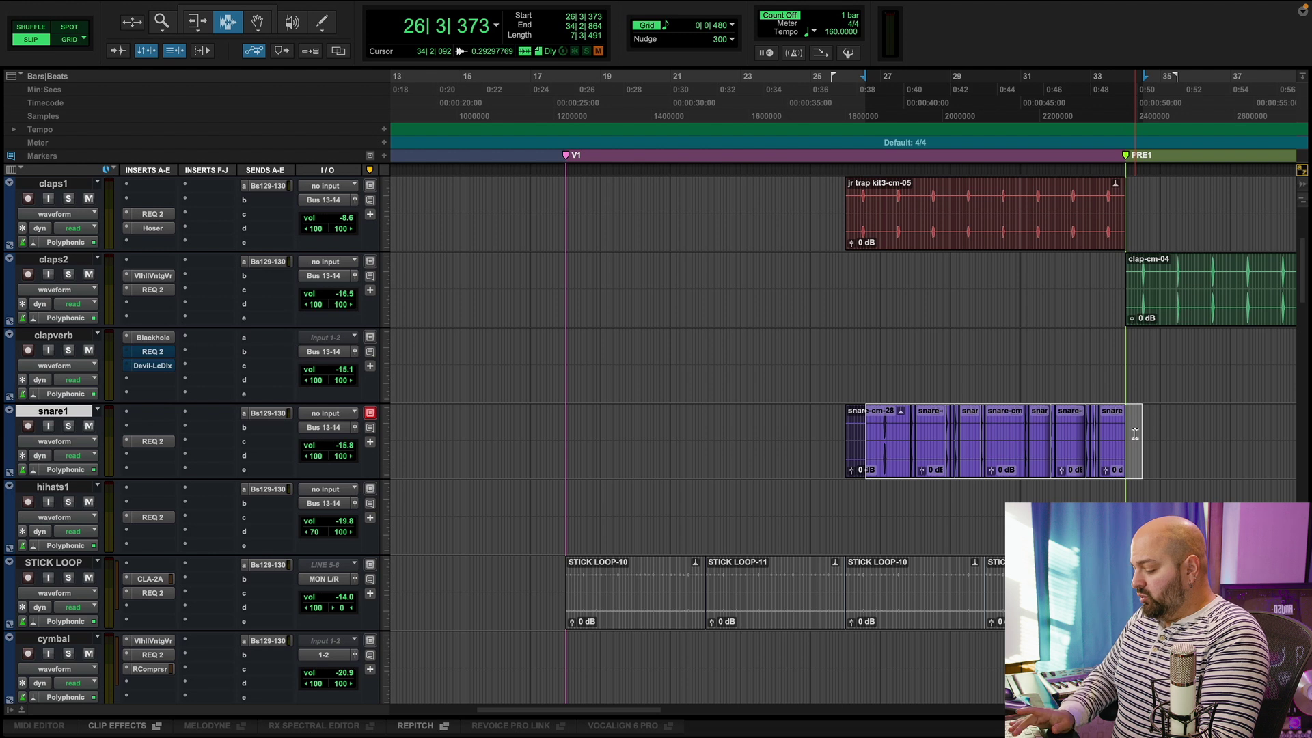
key(r)
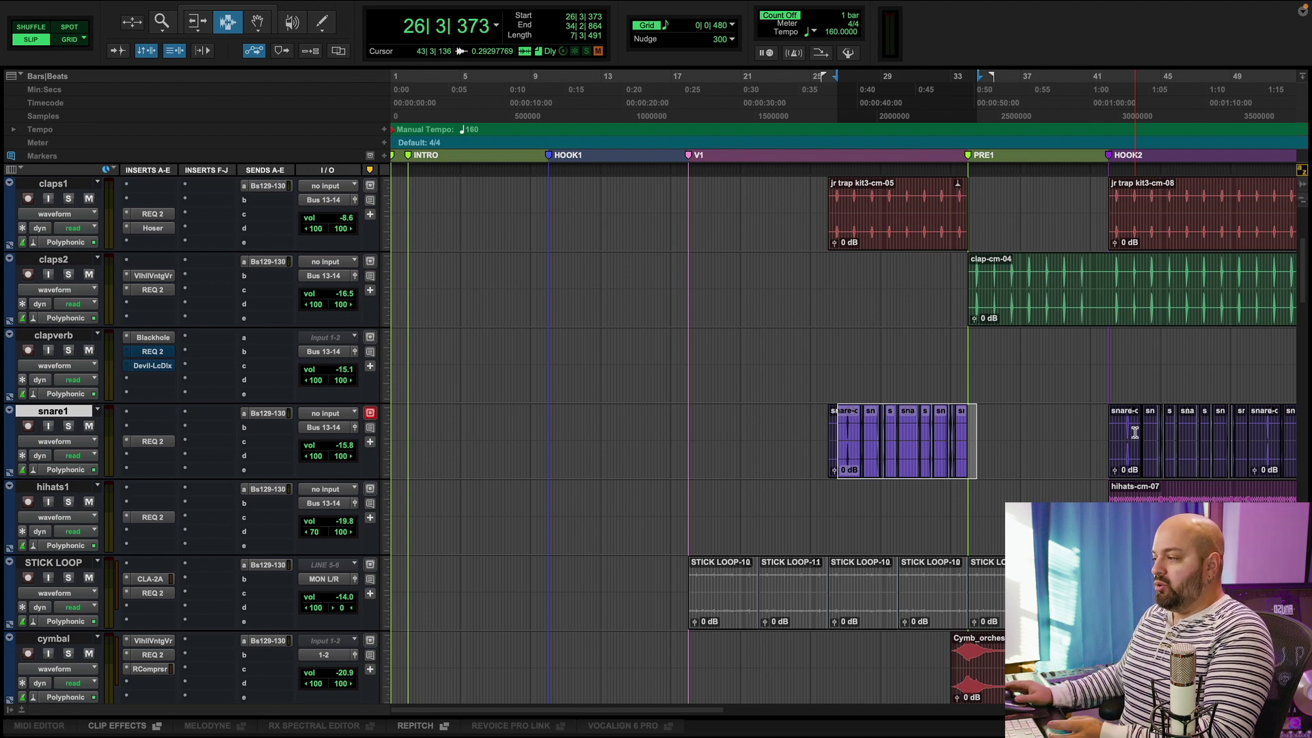
Solo snare1, audition it from about bar 26, and take the track back out of solo.
drag(666, 708, 749, 707)
click(68, 429)
click(657, 434)
key(space)
key(space)
click(68, 425)
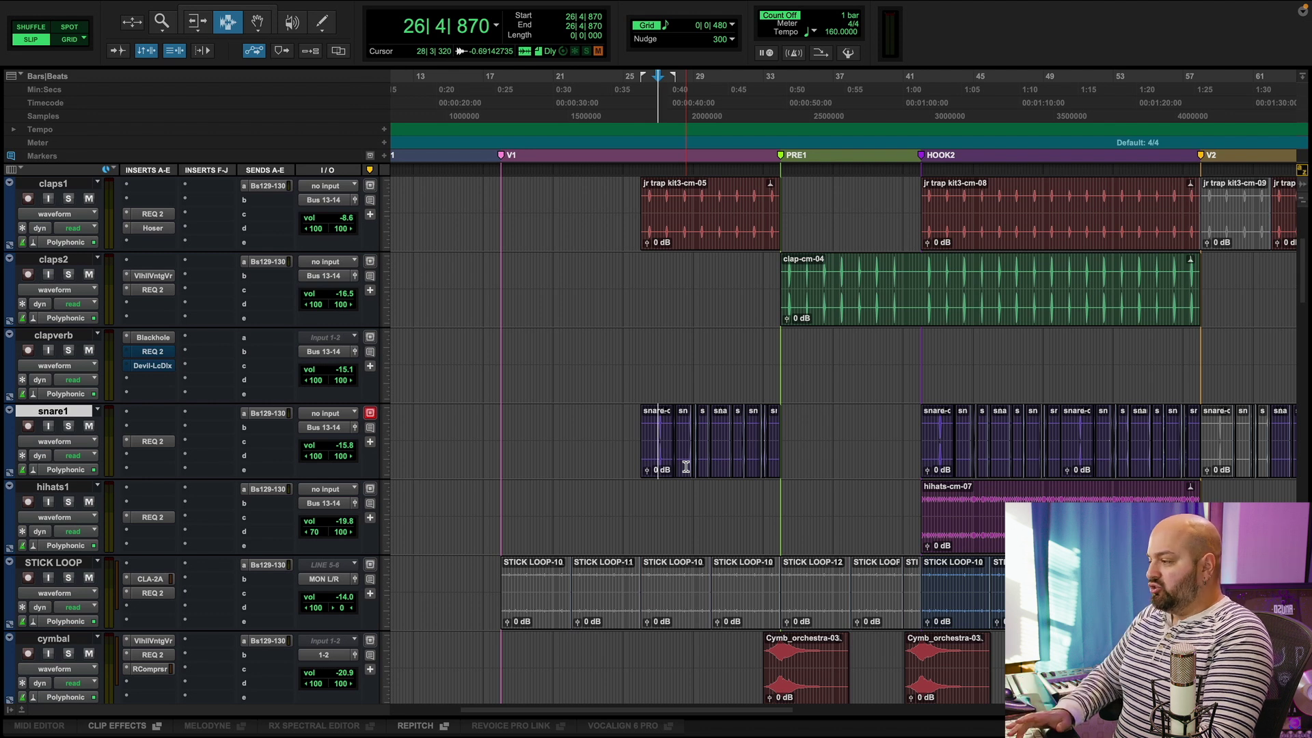
Place the playback position at the start of the first snare1 clip in V1, at bar 26.
key(ctrl+bracketright)
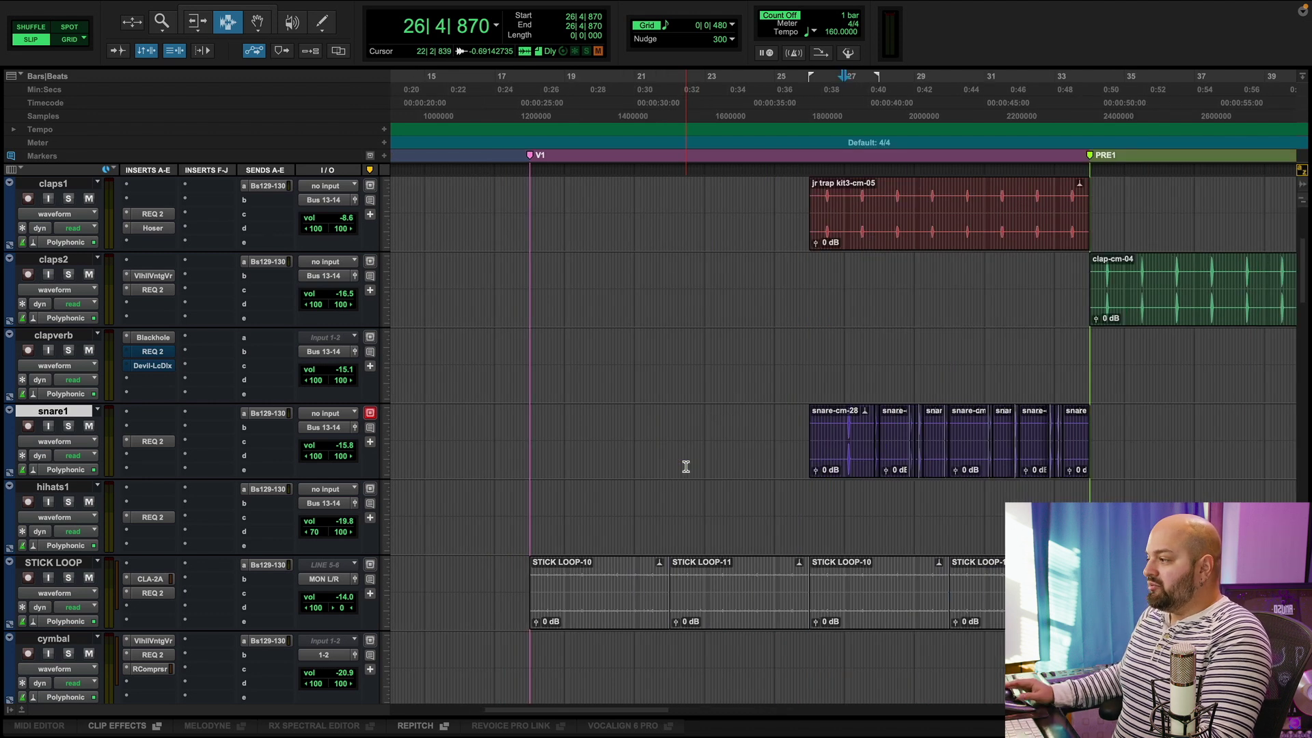
click(820, 427)
click(810, 425)
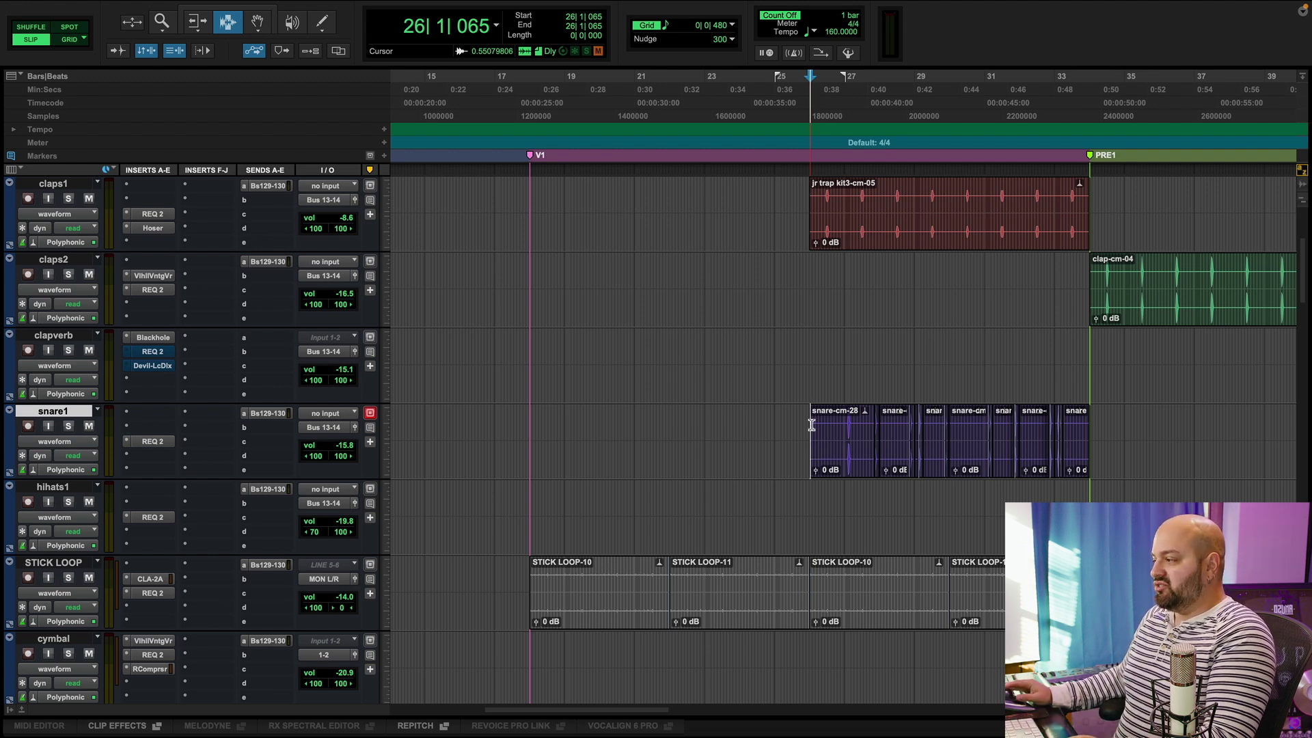
Play the full mix from about bar 31 into the PRE1 section and return the playback position to bar 31.
drag(642, 710, 711, 710)
click(695, 351)
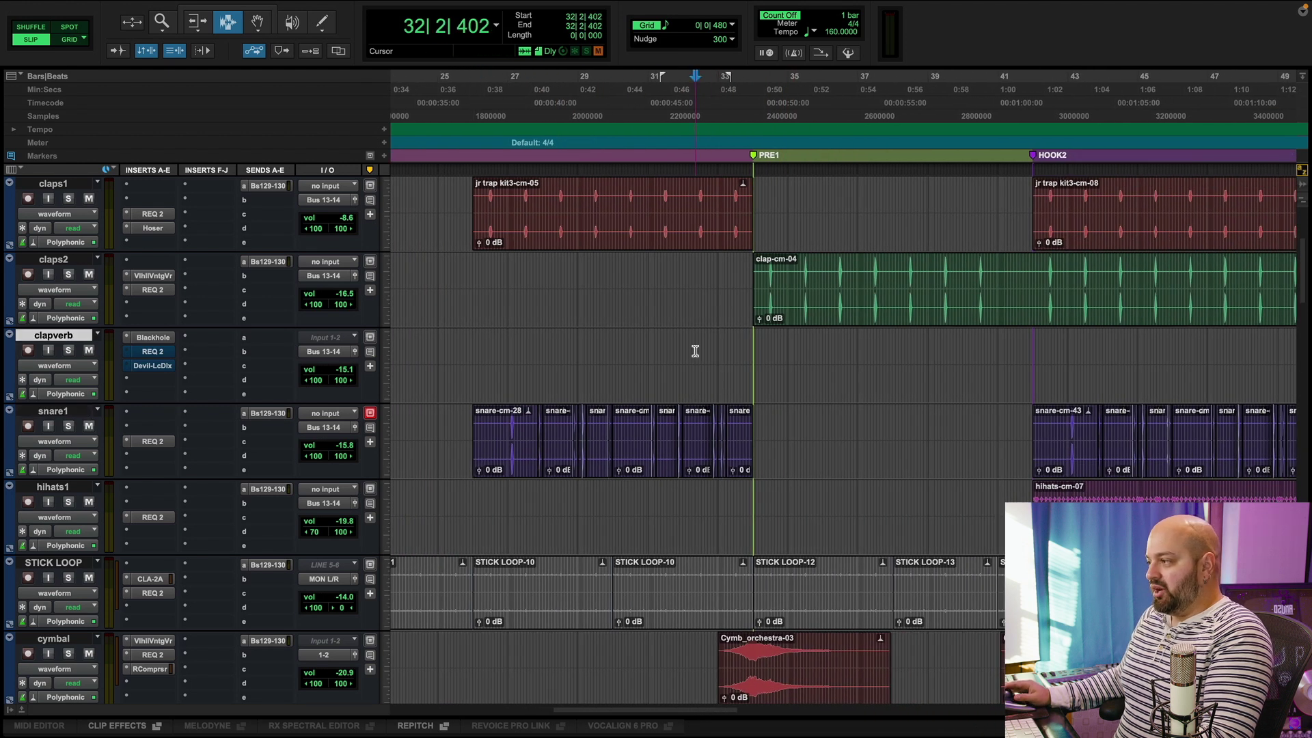
click(688, 336)
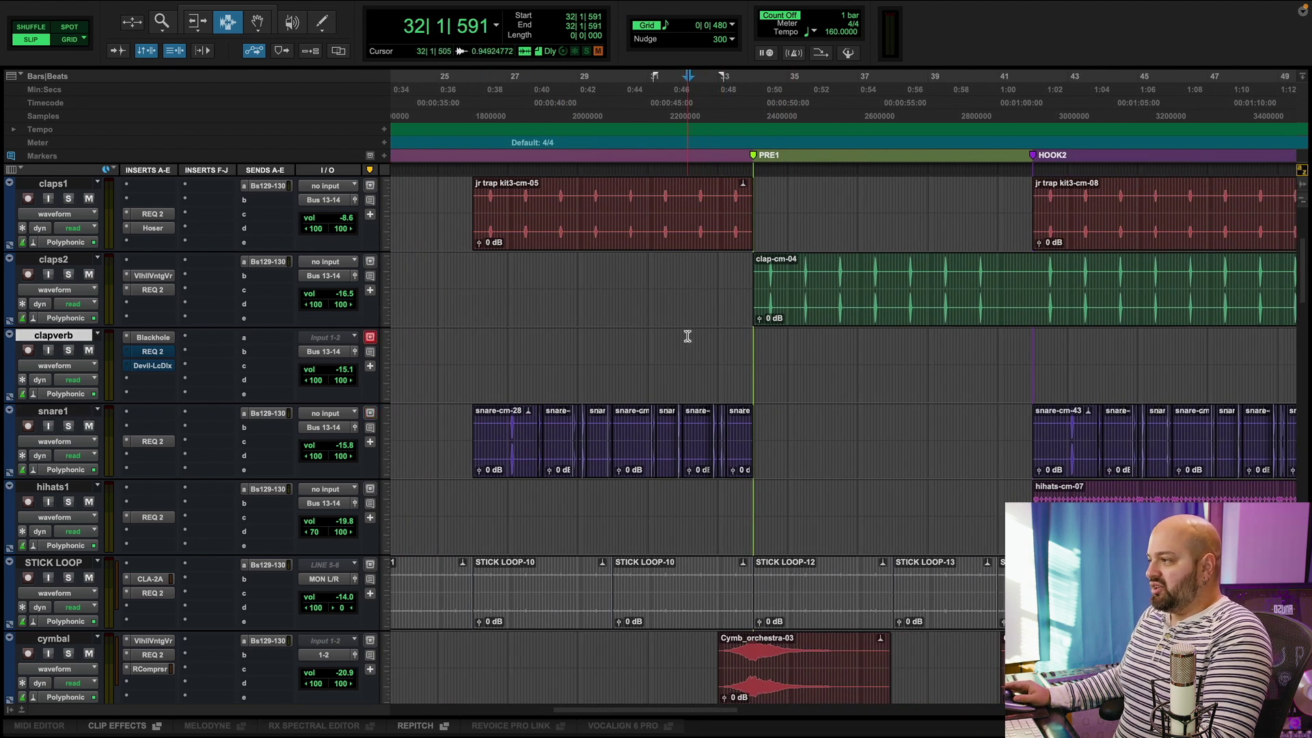
click(671, 344)
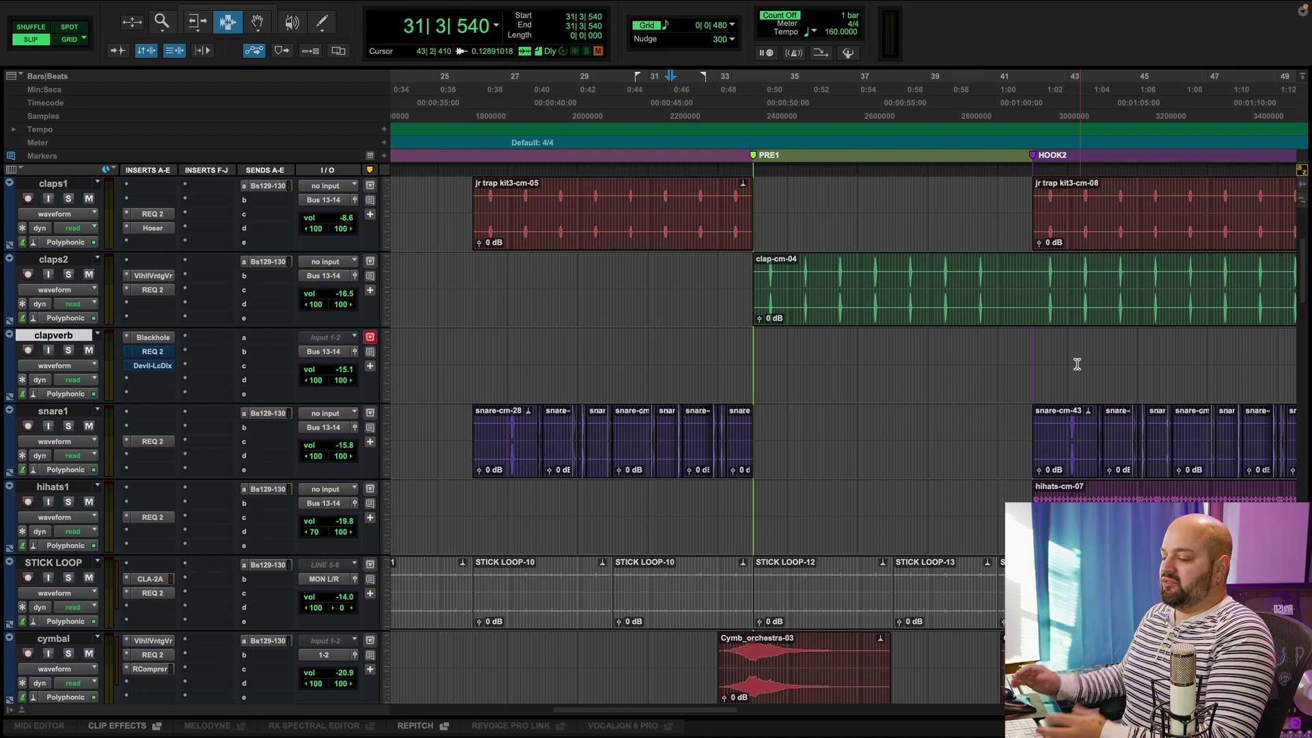
key(space)
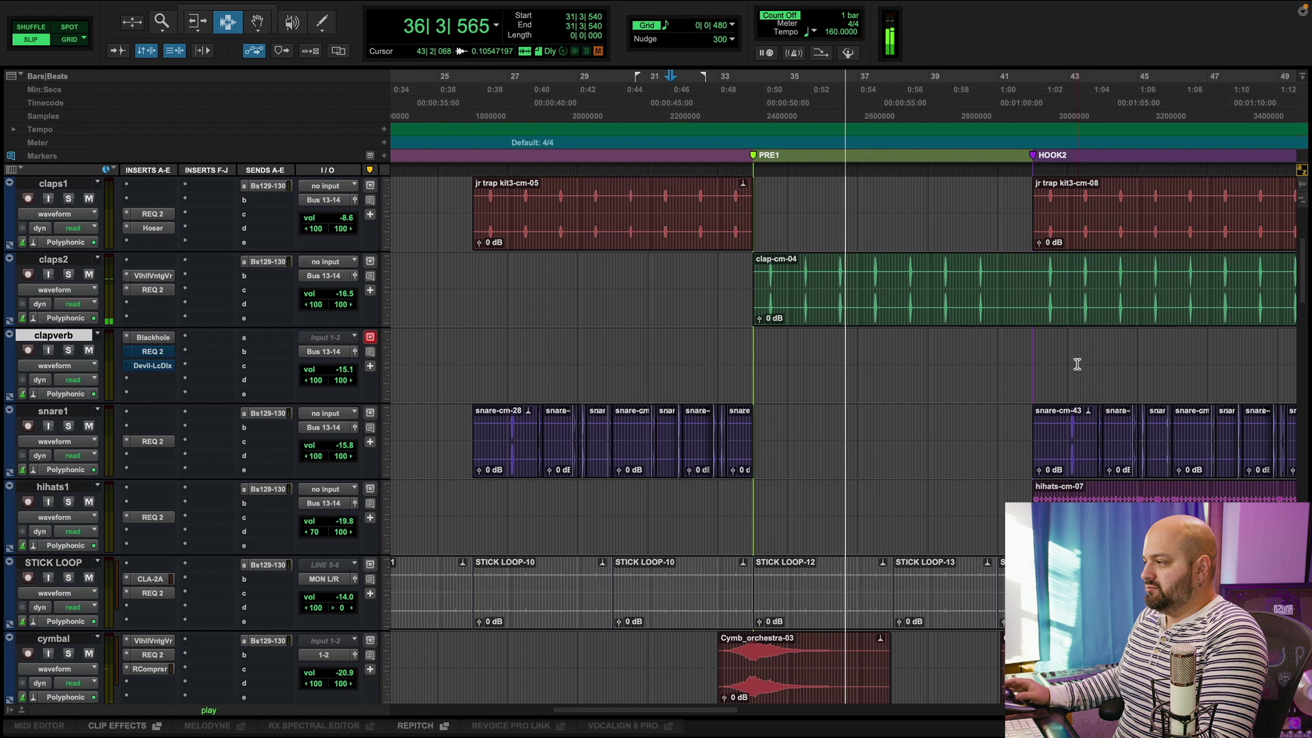
key(space)
drag(687, 372, 681, 374)
click(673, 375)
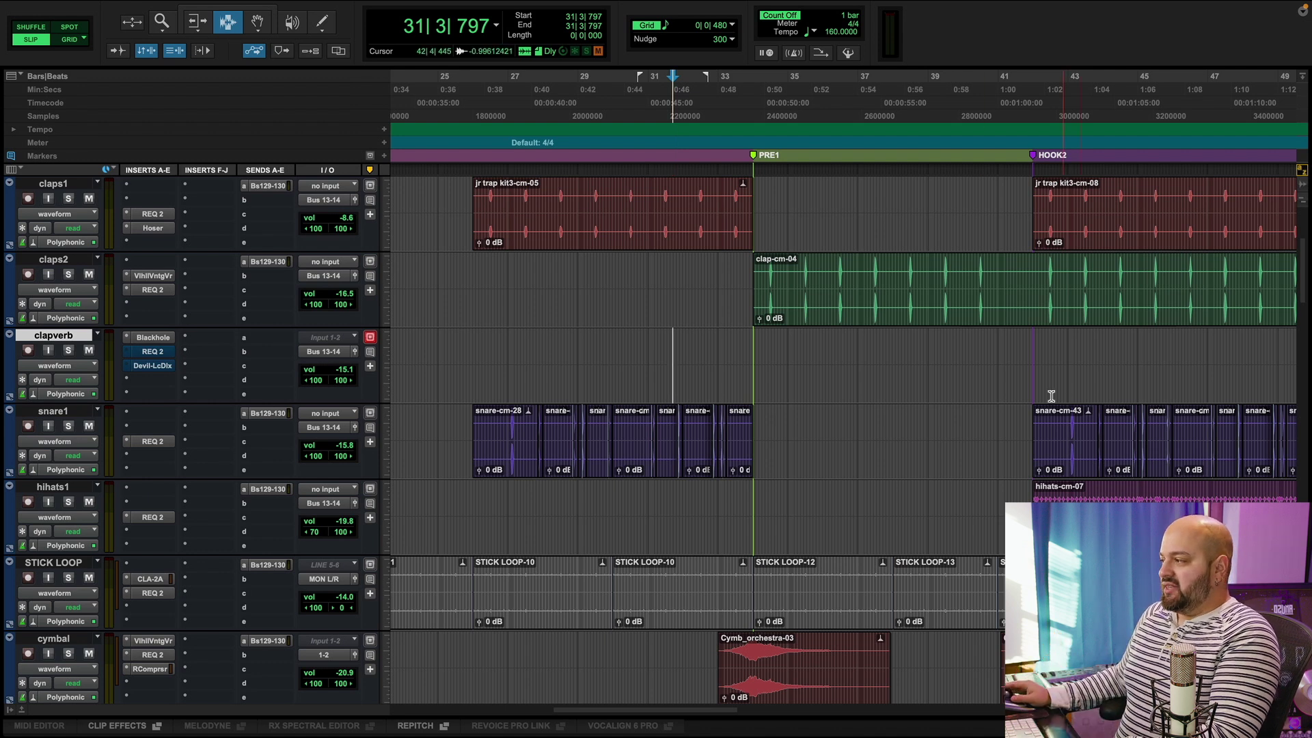
Play the full mix from bar 41, just before the HOOK2 marker, into the hook.
click(1013, 367)
drag(632, 715, 717, 715)
click(626, 374)
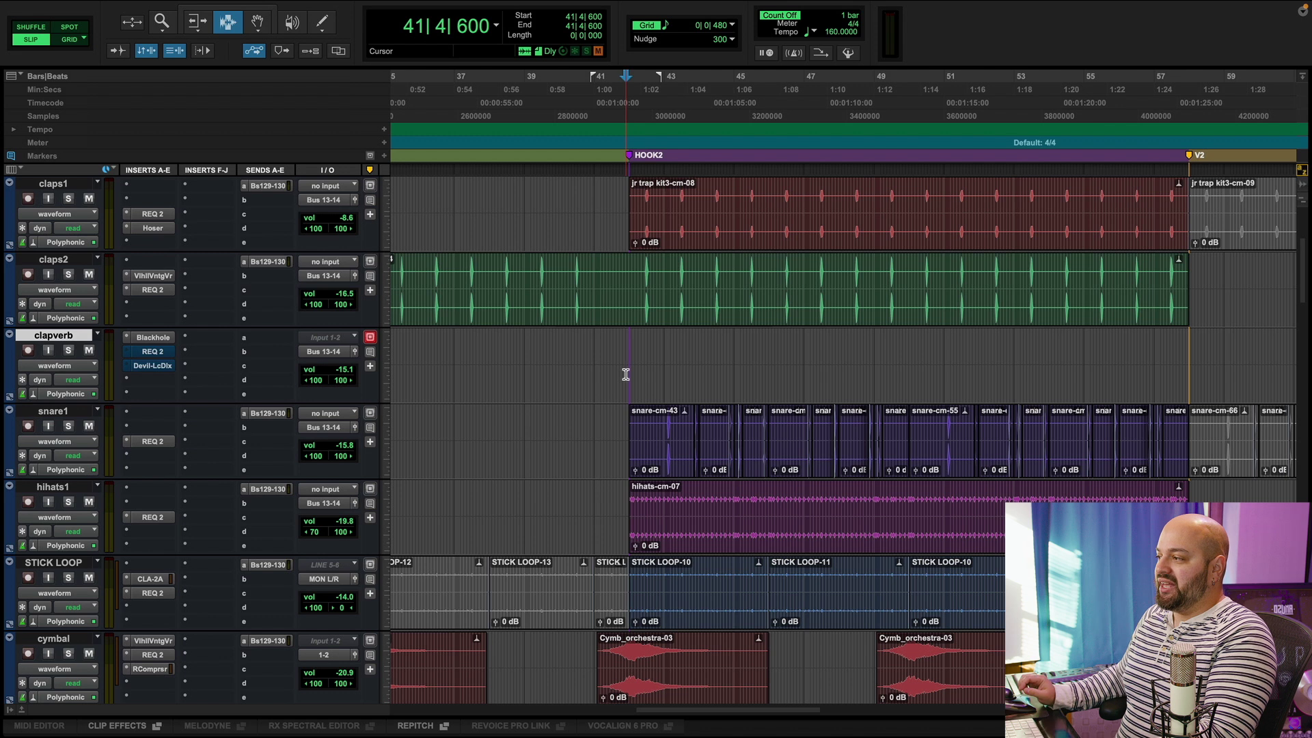
key(space)
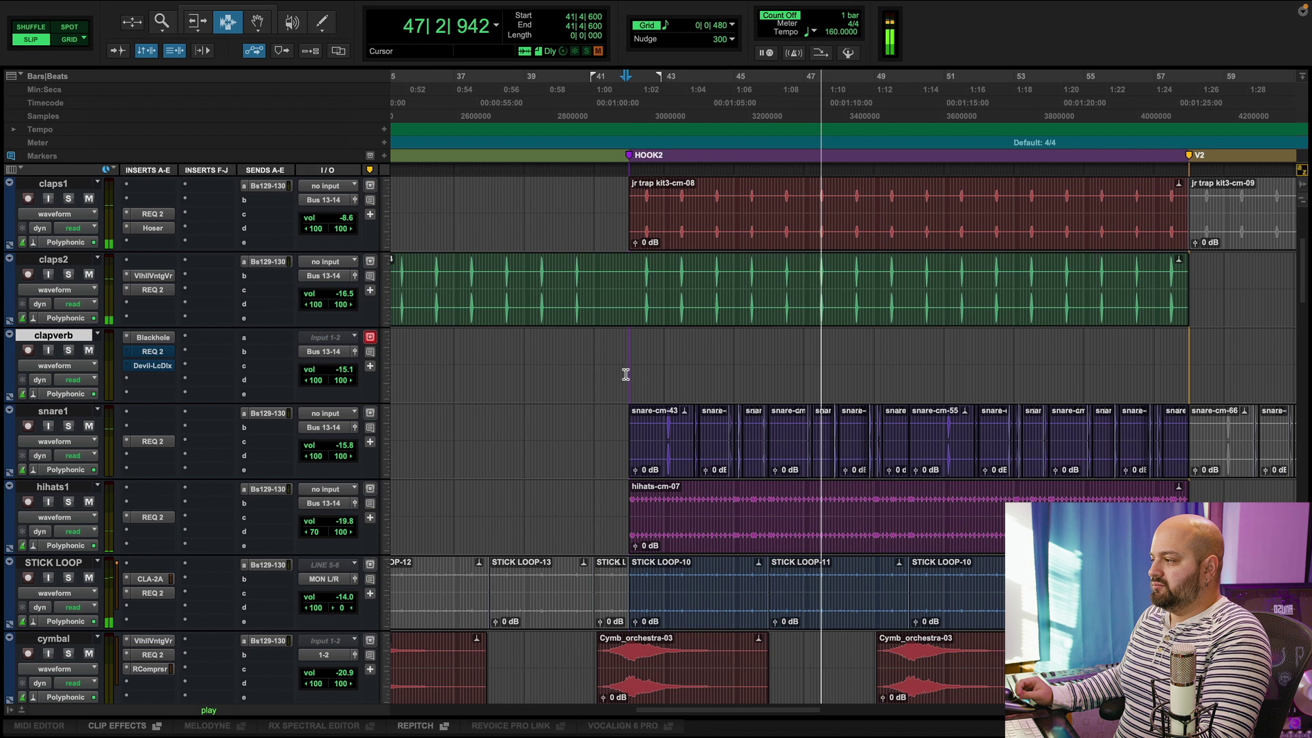
key(space)
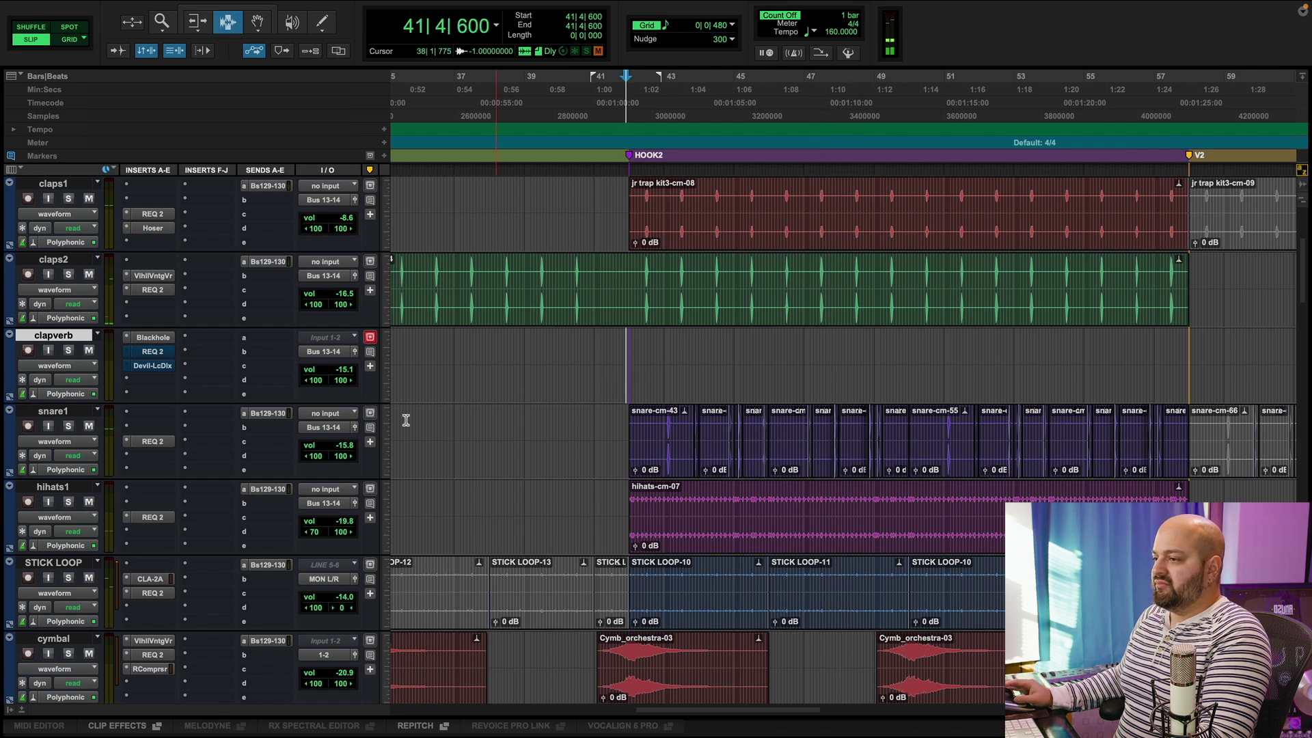
Go to the main guit track and place the playback position at the start of its guitar-27 clip at the V1 marker.
scroll(101, 450, up, 2)
scroll(410, 473, down, 1)
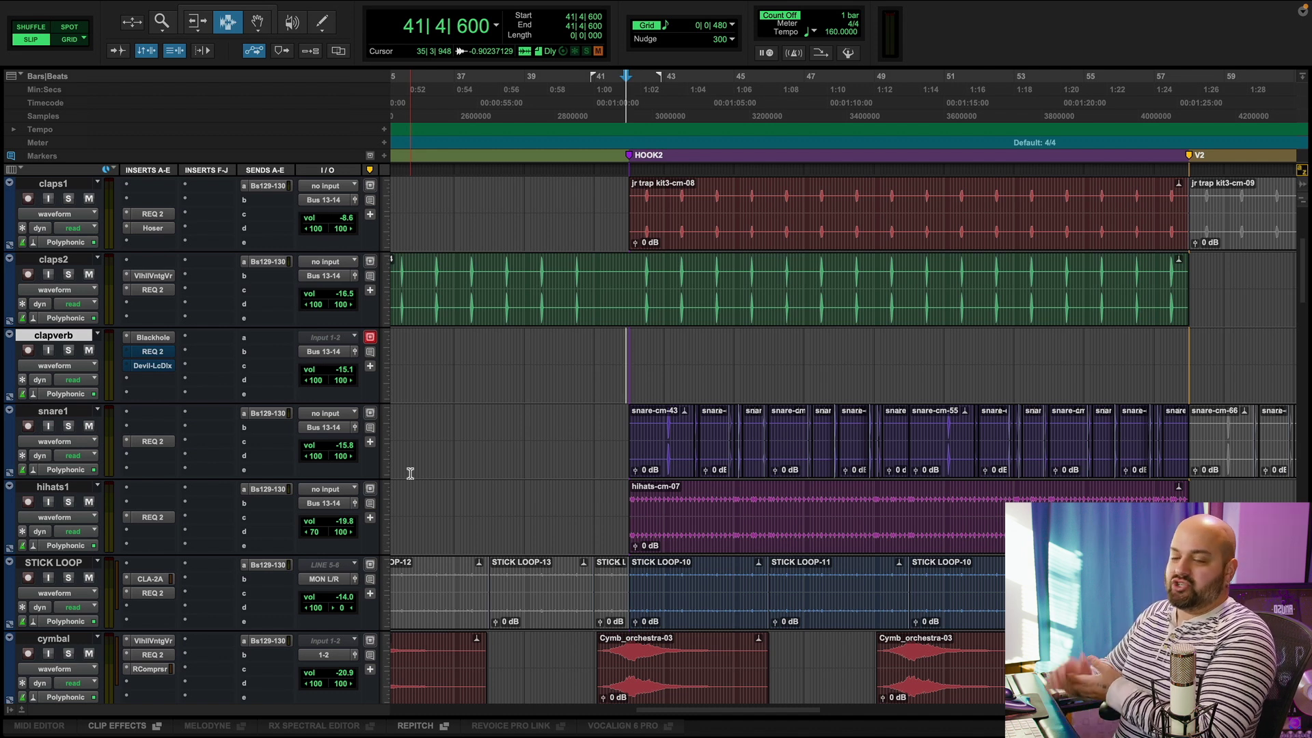
scroll(601, 512, down, 2)
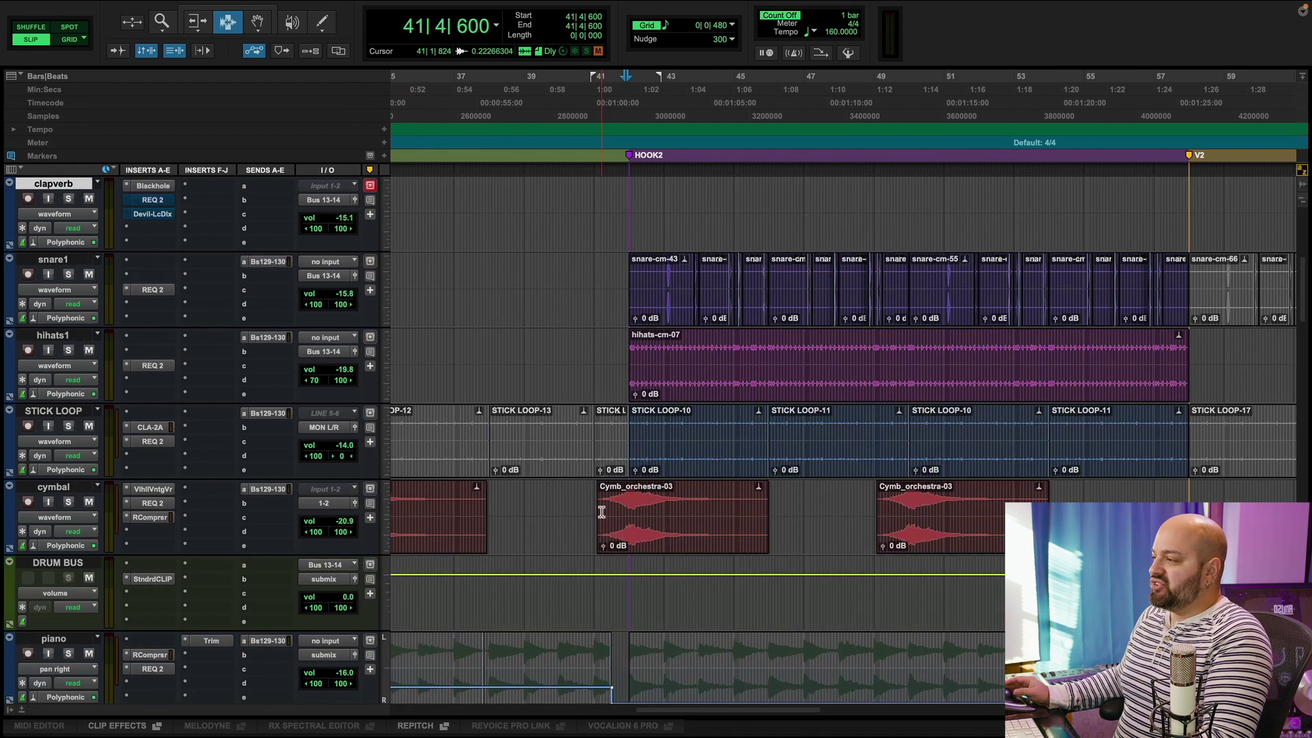
scroll(601, 512, down, 1)
scroll(602, 512, down, 1)
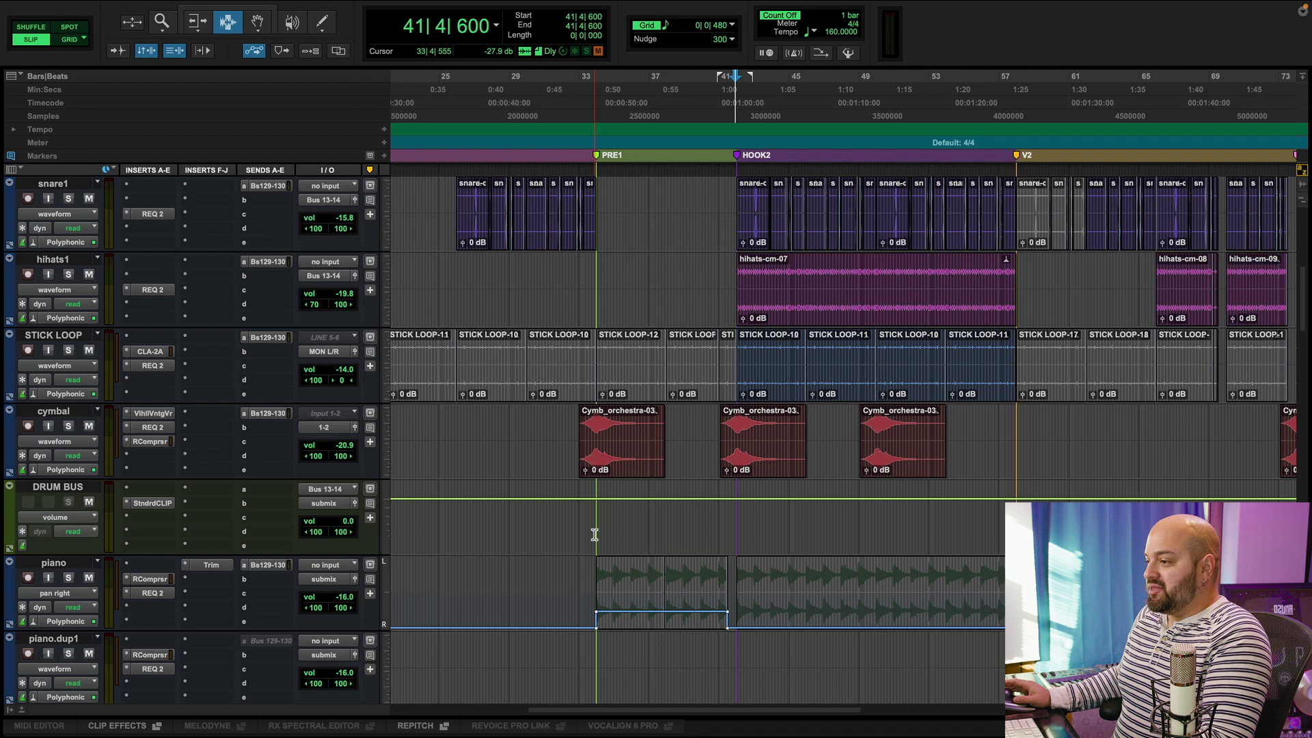
scroll(596, 509, down, 2)
scroll(589, 491, down, 1)
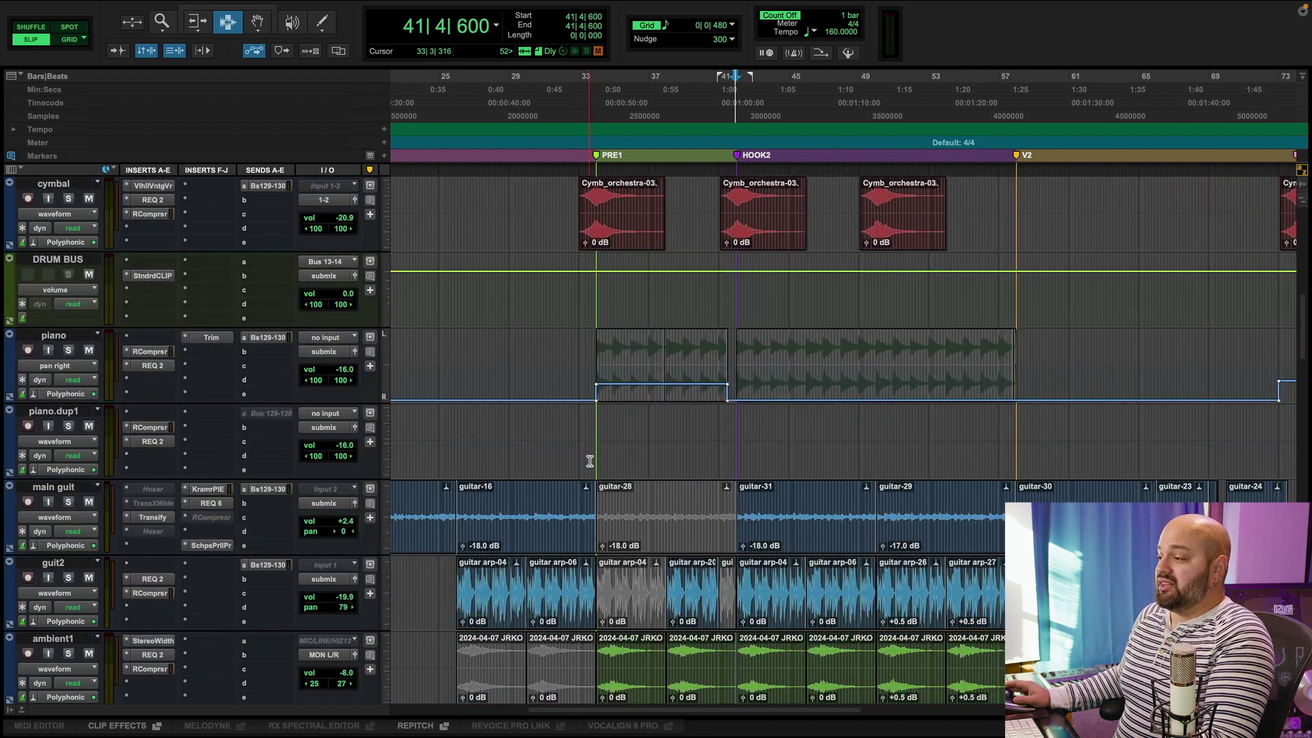
click(465, 502)
scroll(465, 502, up, 1)
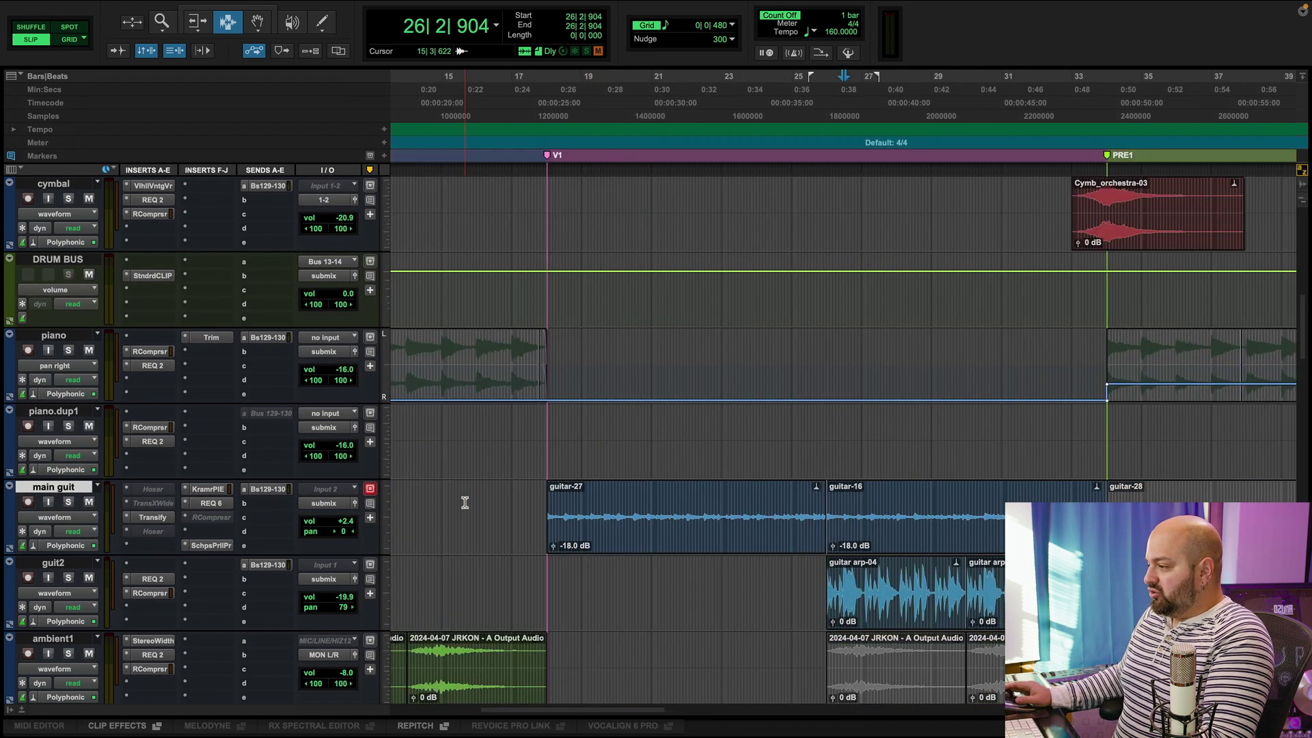
scroll(524, 361, down, 2)
click(545, 362)
Solo main guit and compare it from bar 18 with all its active inserts bypassed and with only Transify bypassed.
click(69, 350)
alt+super+click(224, 342)
key(space)
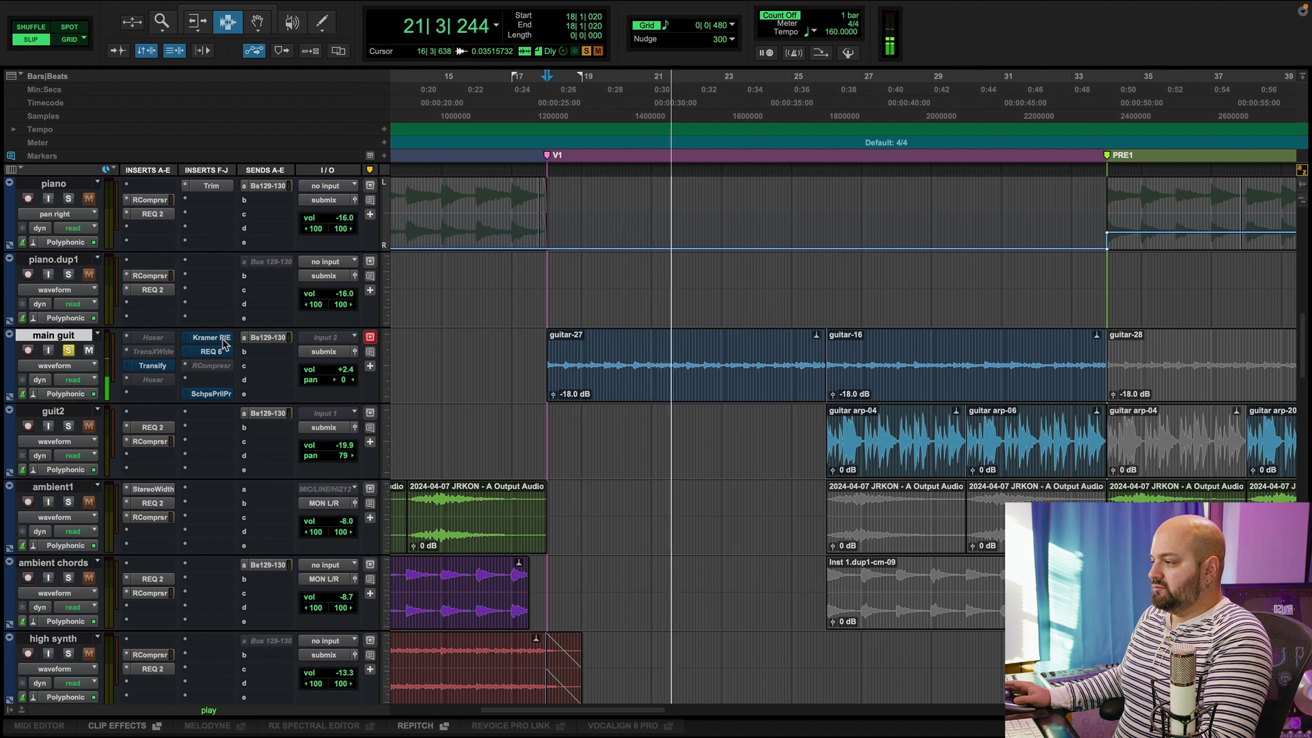
key(space)
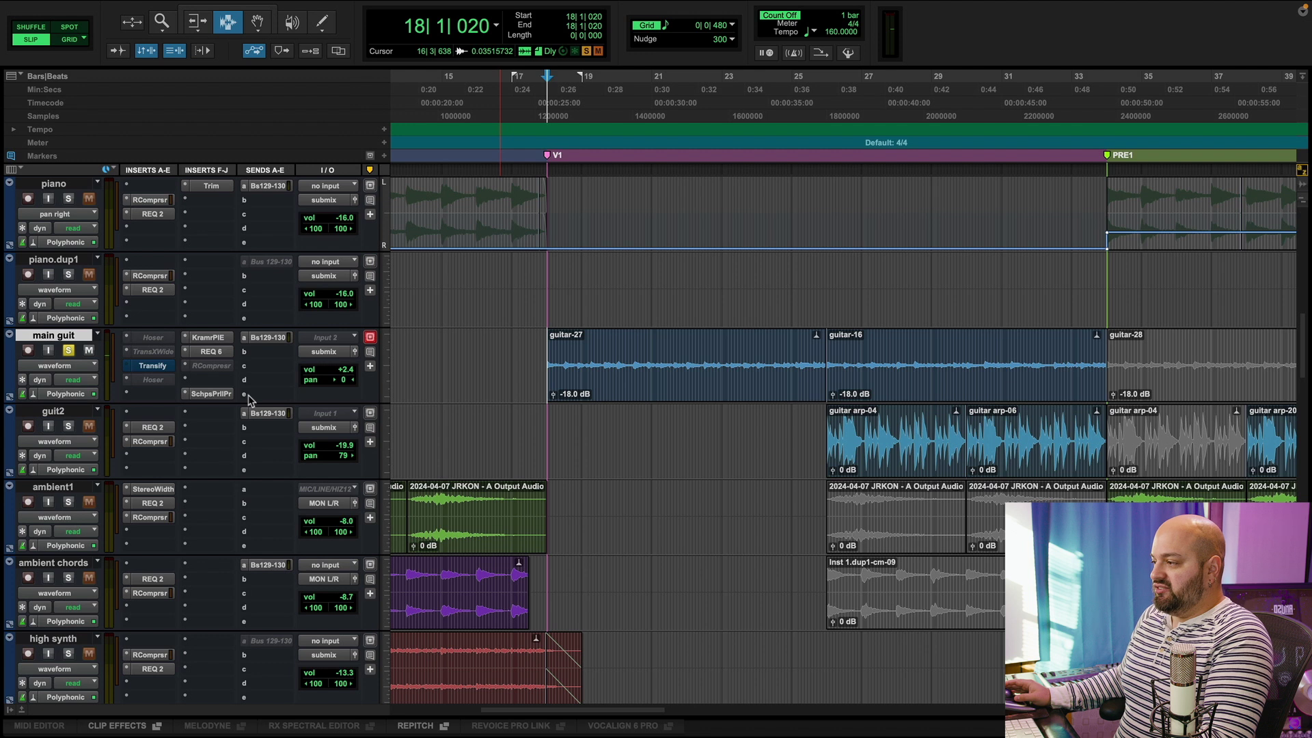
key(space)
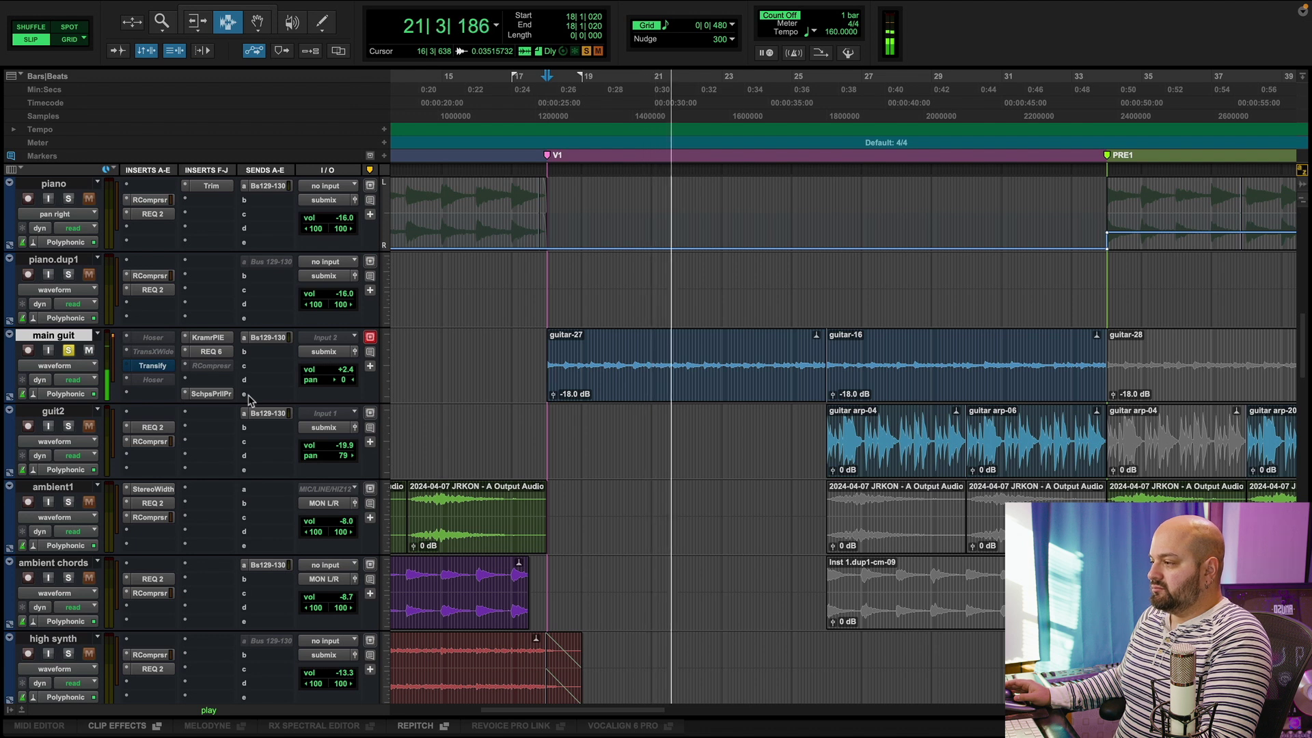
key(space)
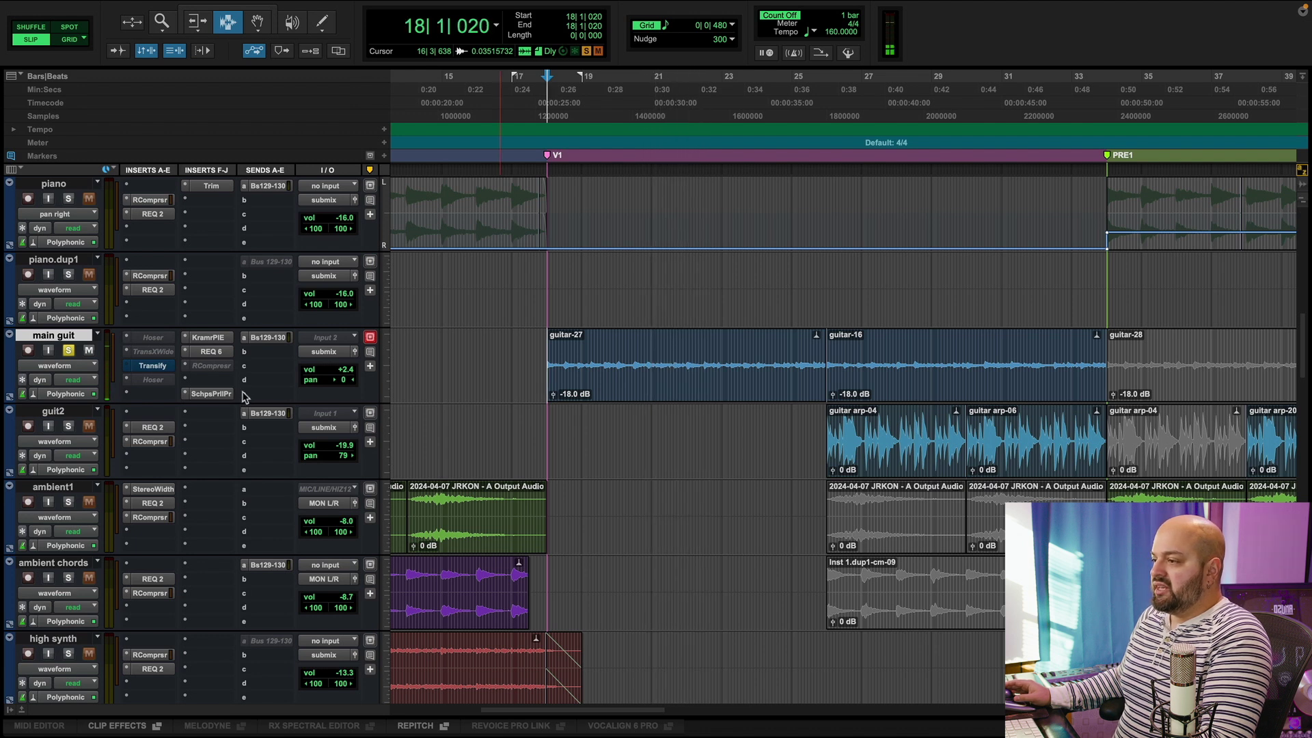
Review the Scheps Parallel Particles, REQ 6 and Kramer PIE settings on main guit, closing each plug-in after viewing it.
click(209, 394)
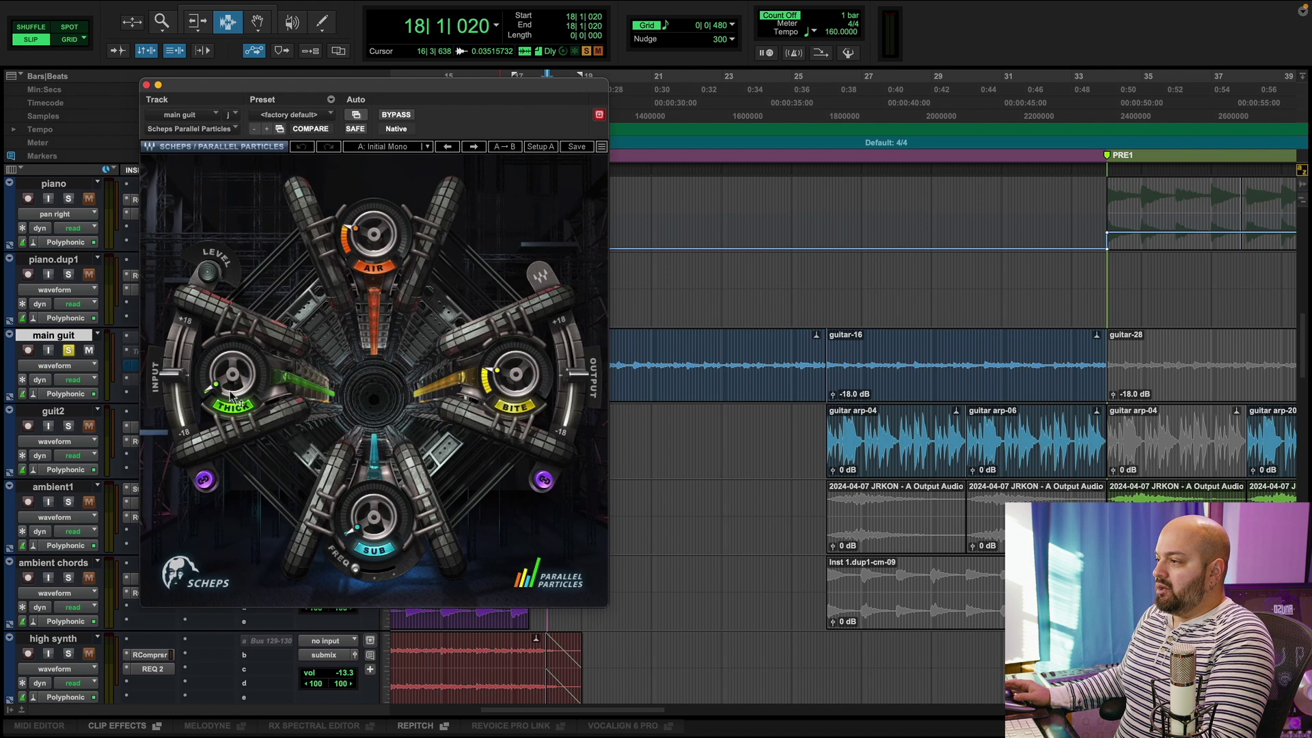
drag(291, 93, 422, 76)
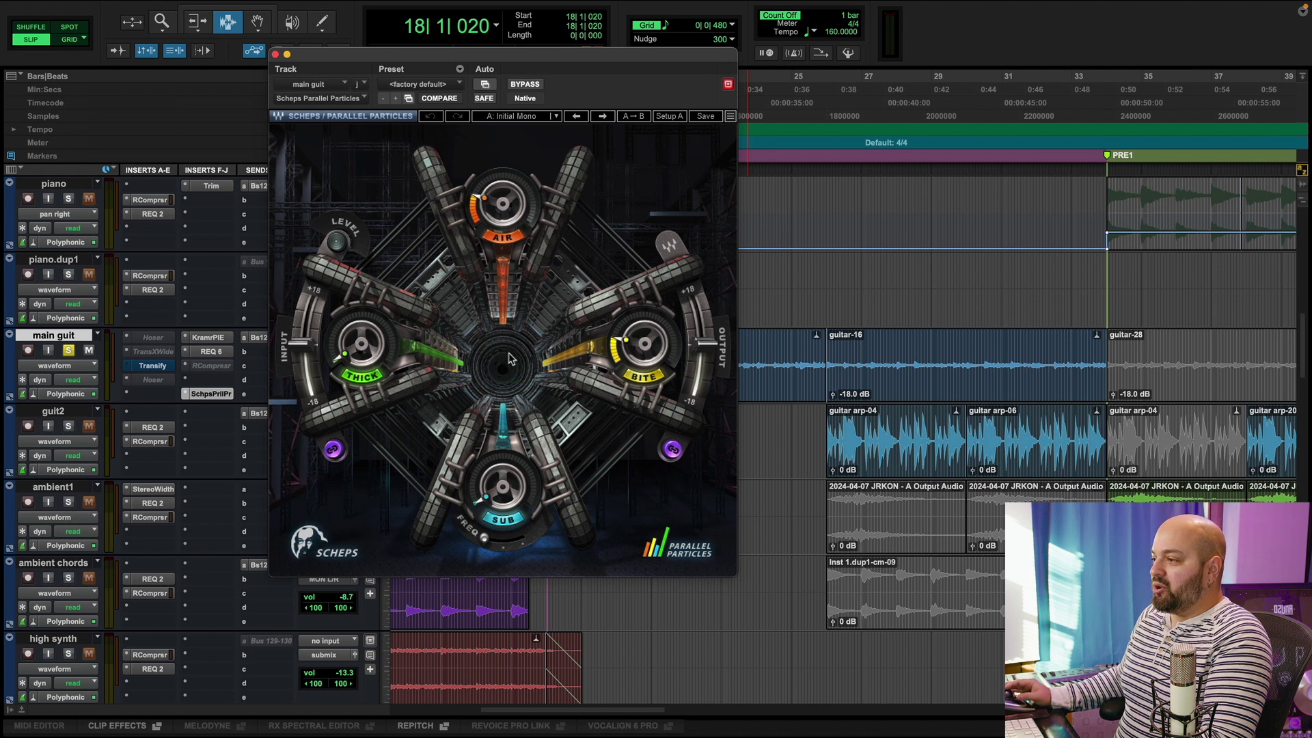
click(275, 55)
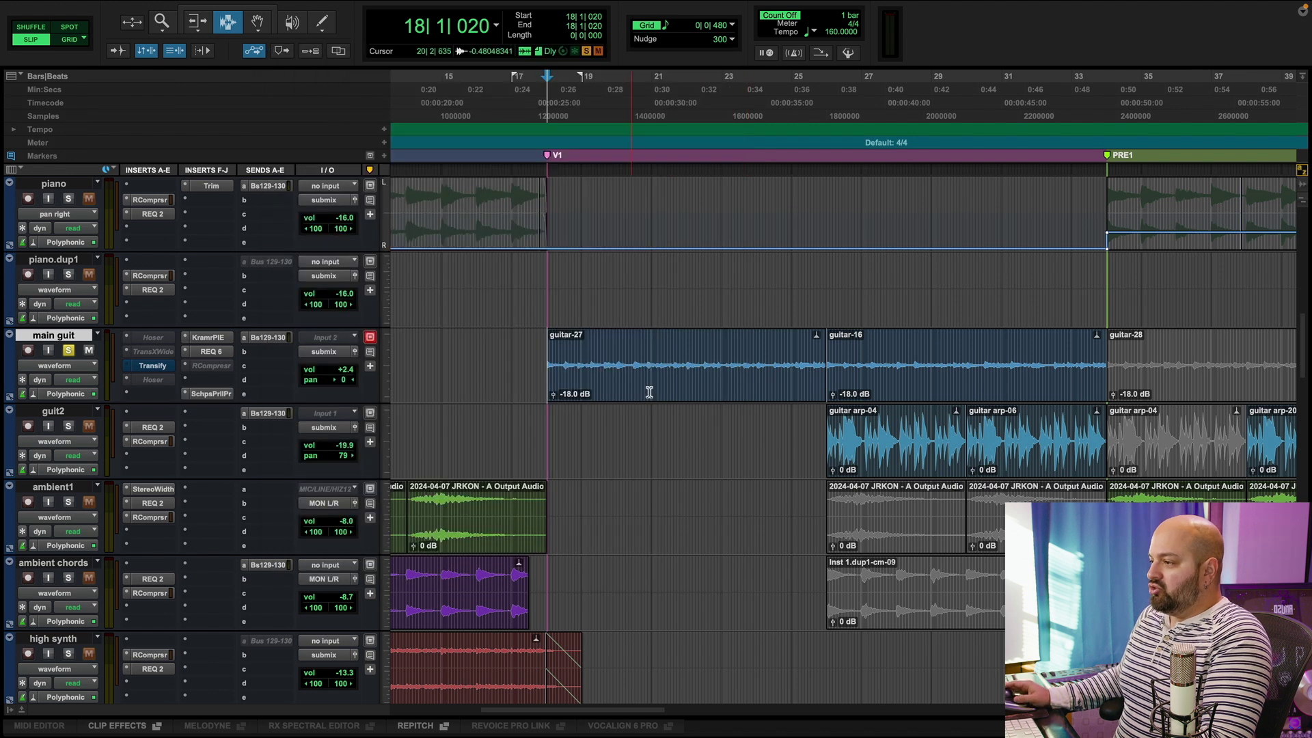
click(208, 352)
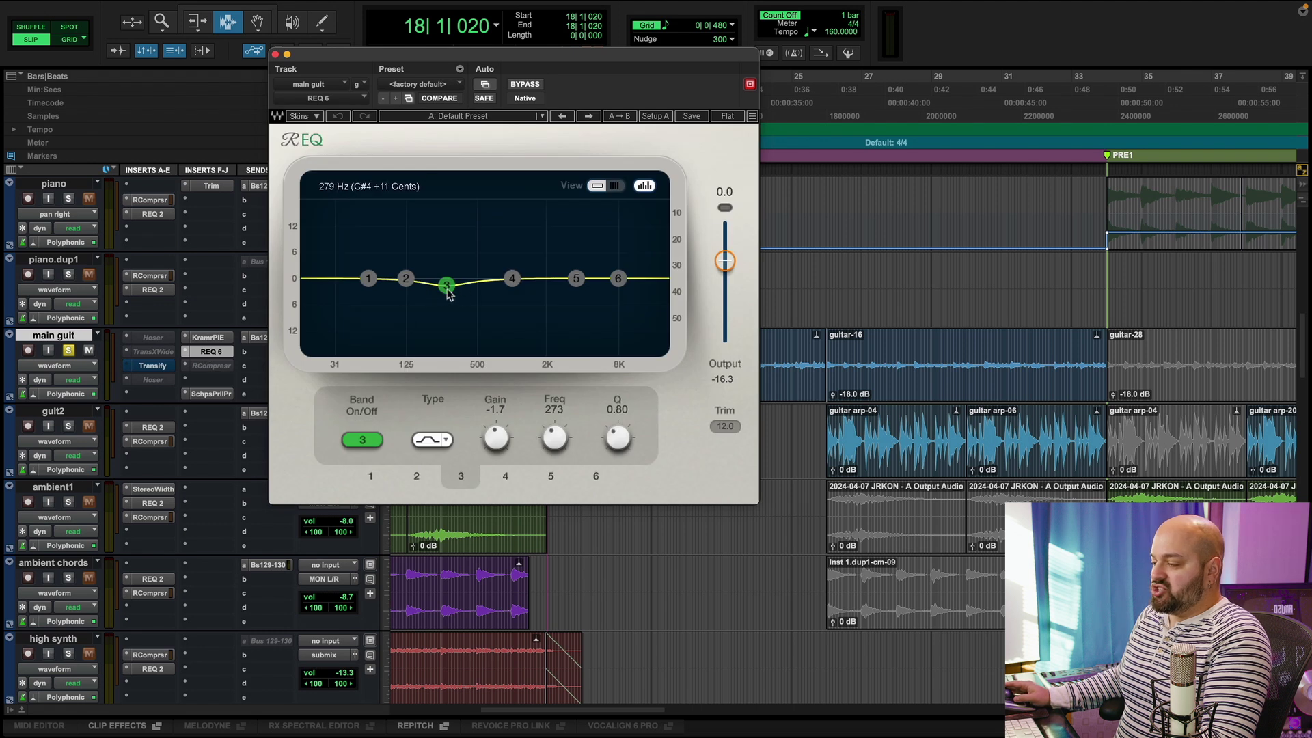
click(276, 54)
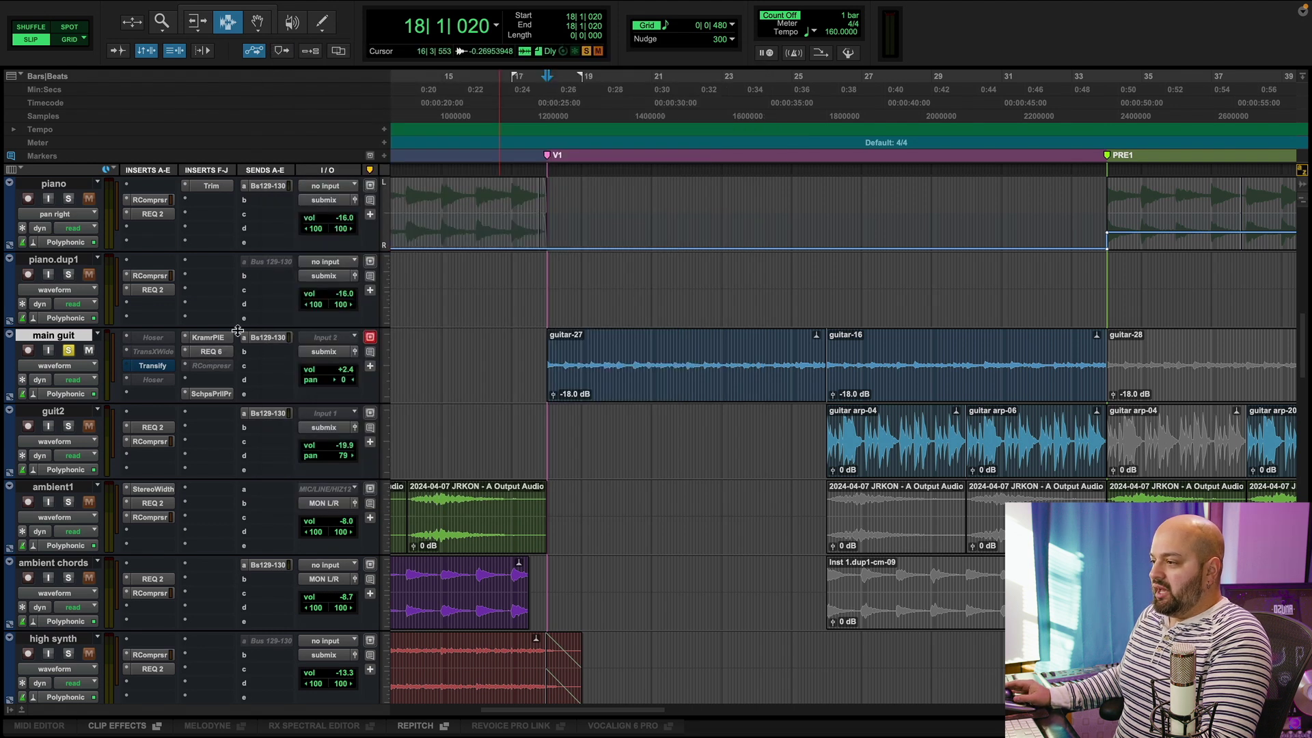
click(208, 337)
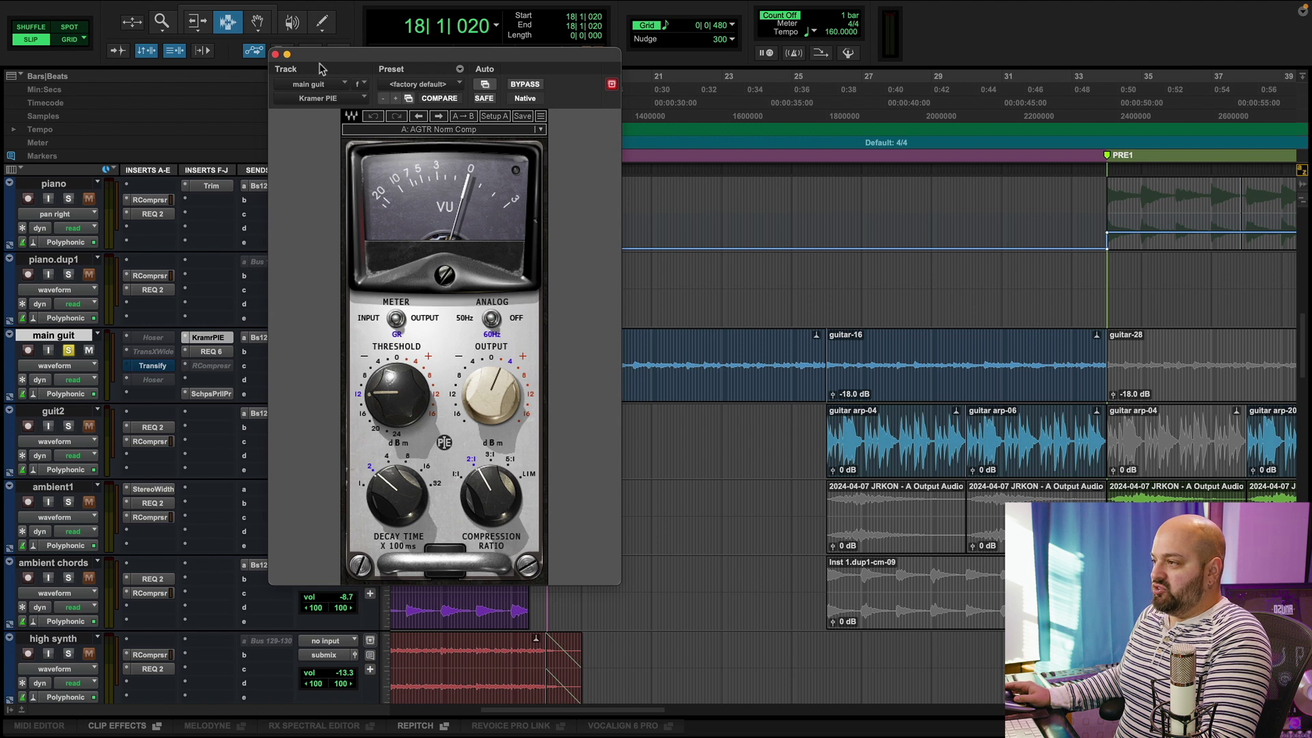
click(275, 54)
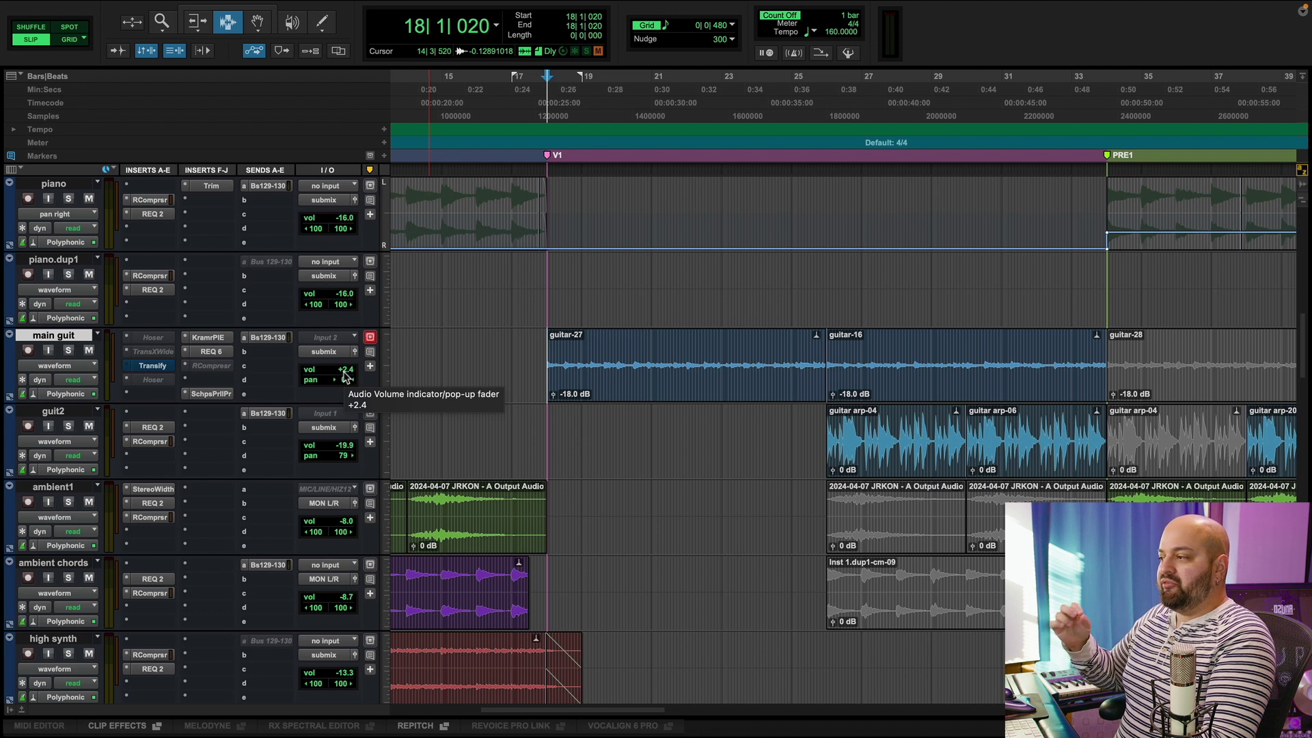
Play main guit unsoloed in the mix from bar 18, and set the playback position to bar 17 just before V1.
key(space)
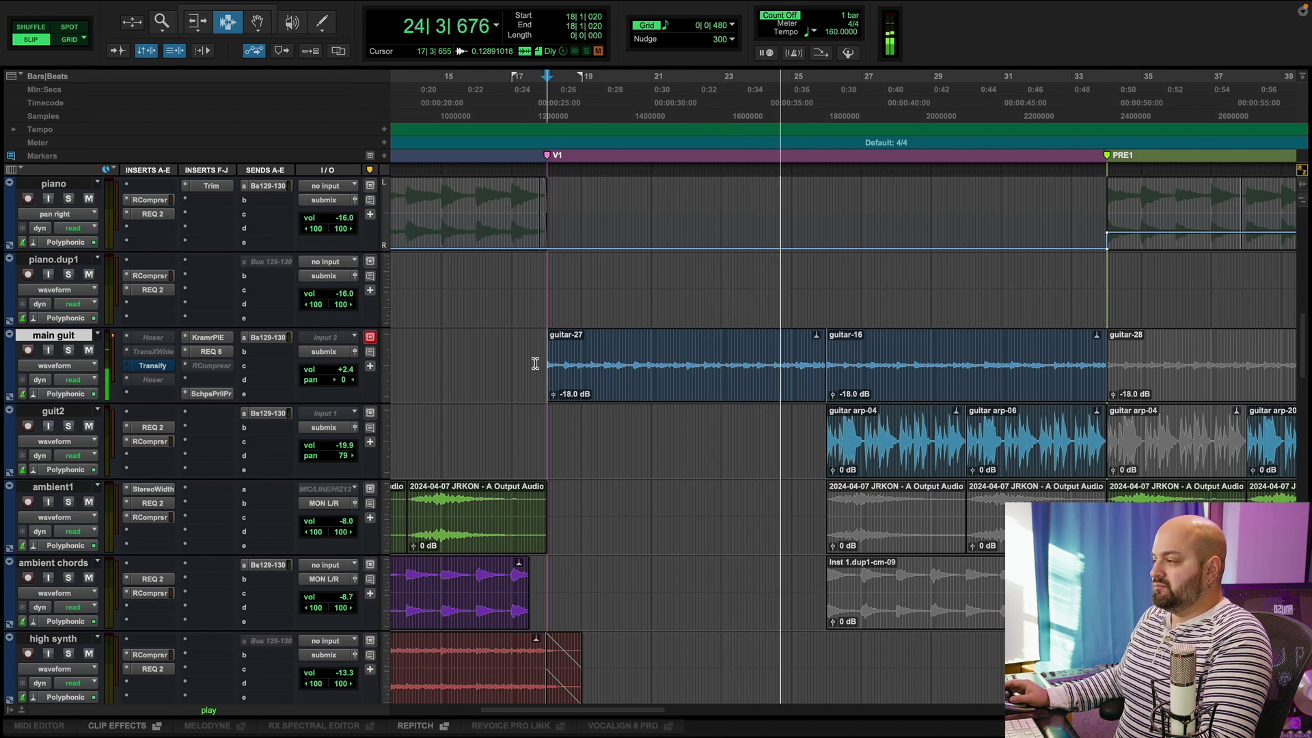
key(space)
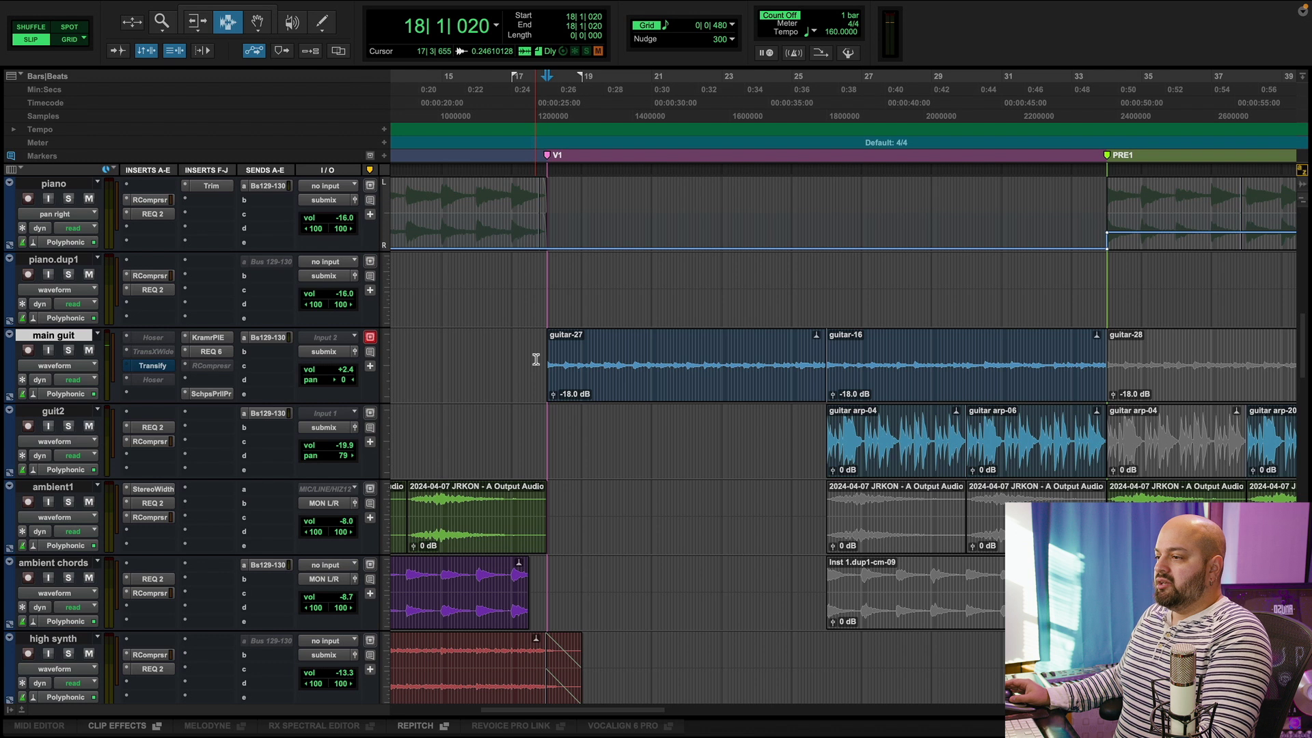
click(536, 359)
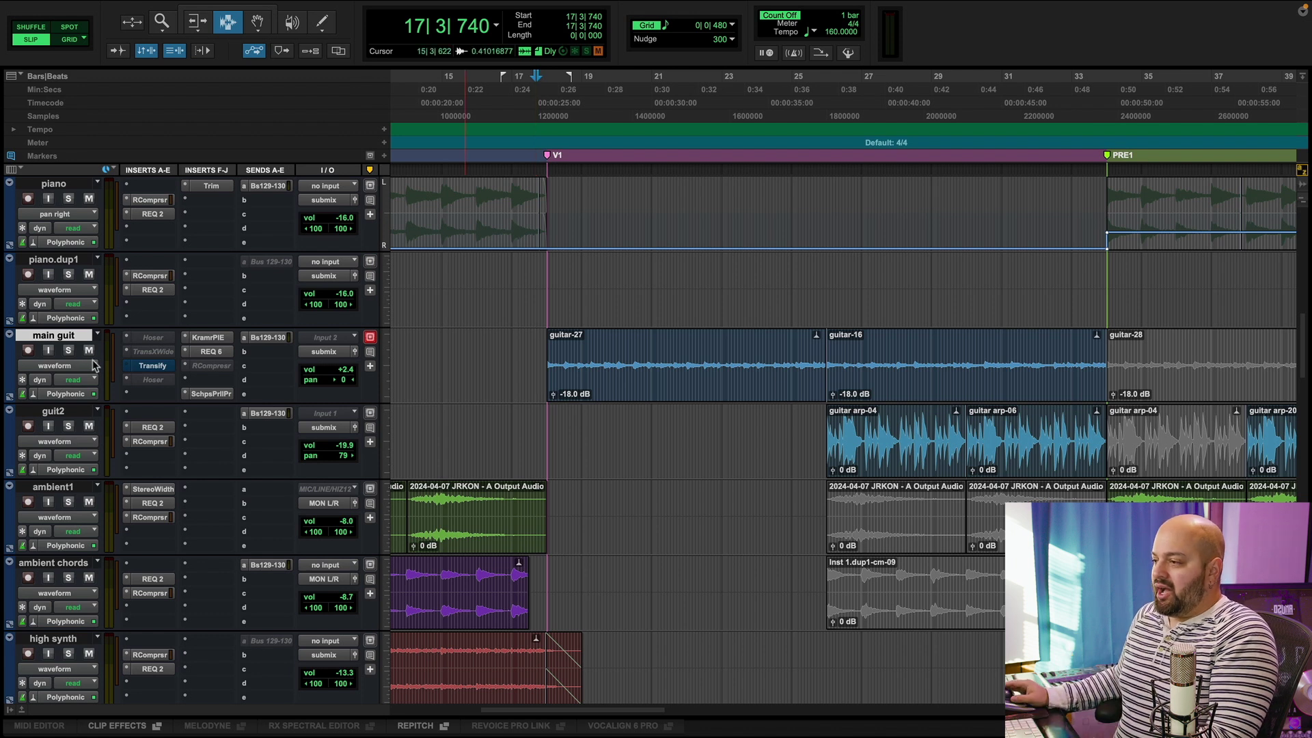
Reactivate Transify on main guit, play the guitar in the mix from bar 17, and close the plug-in.
click(152, 365)
drag(573, 59, 523, 56)
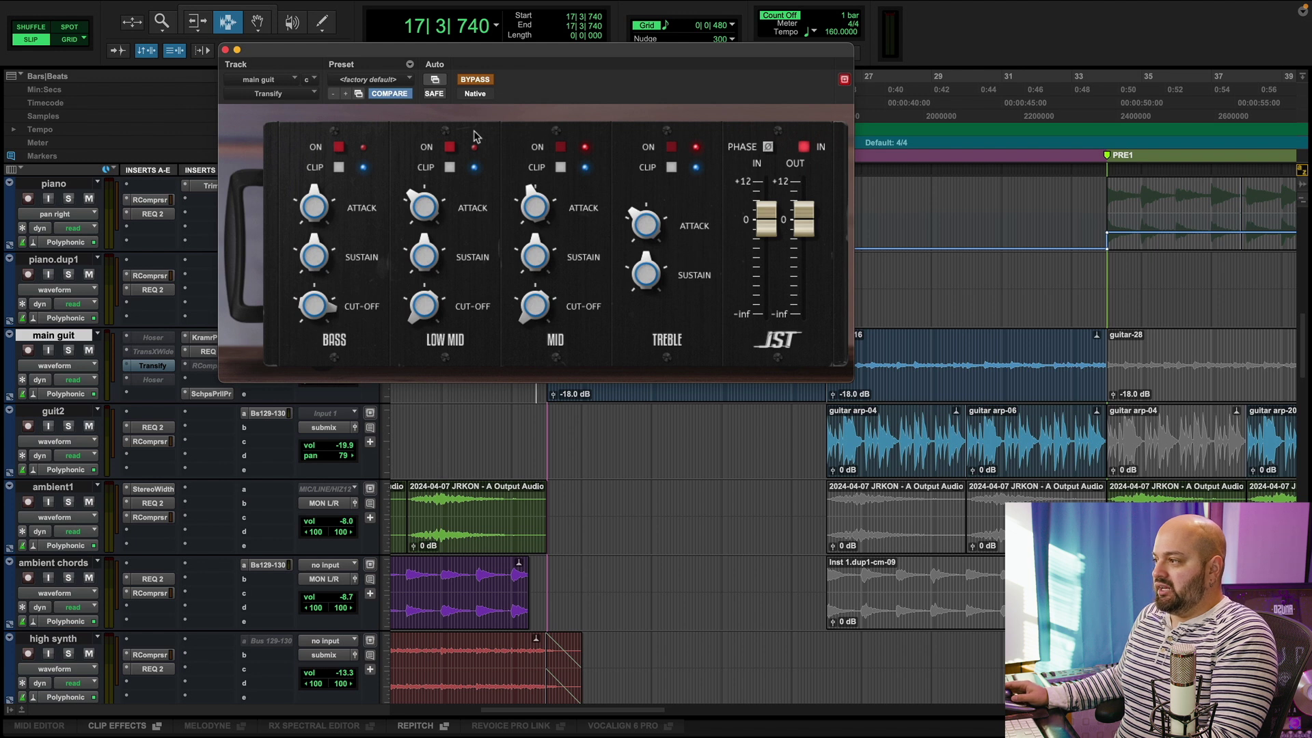
click(489, 78)
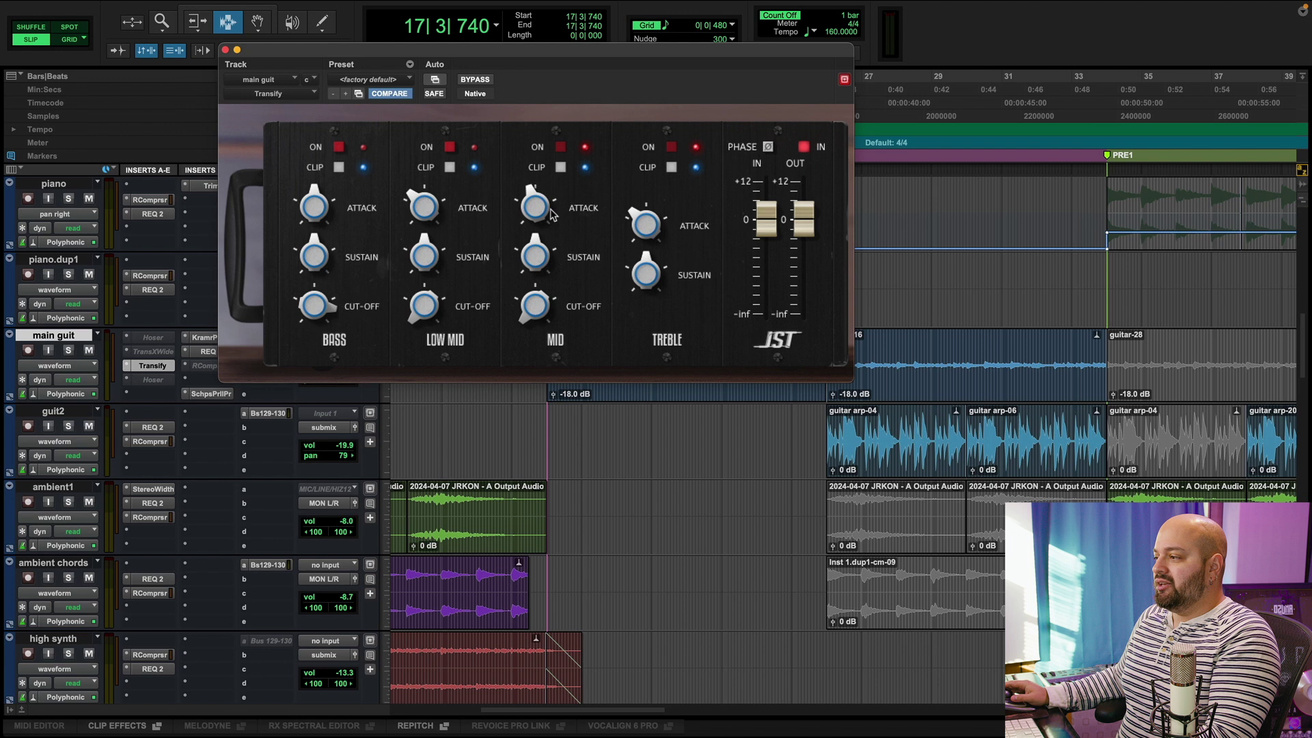
key(space)
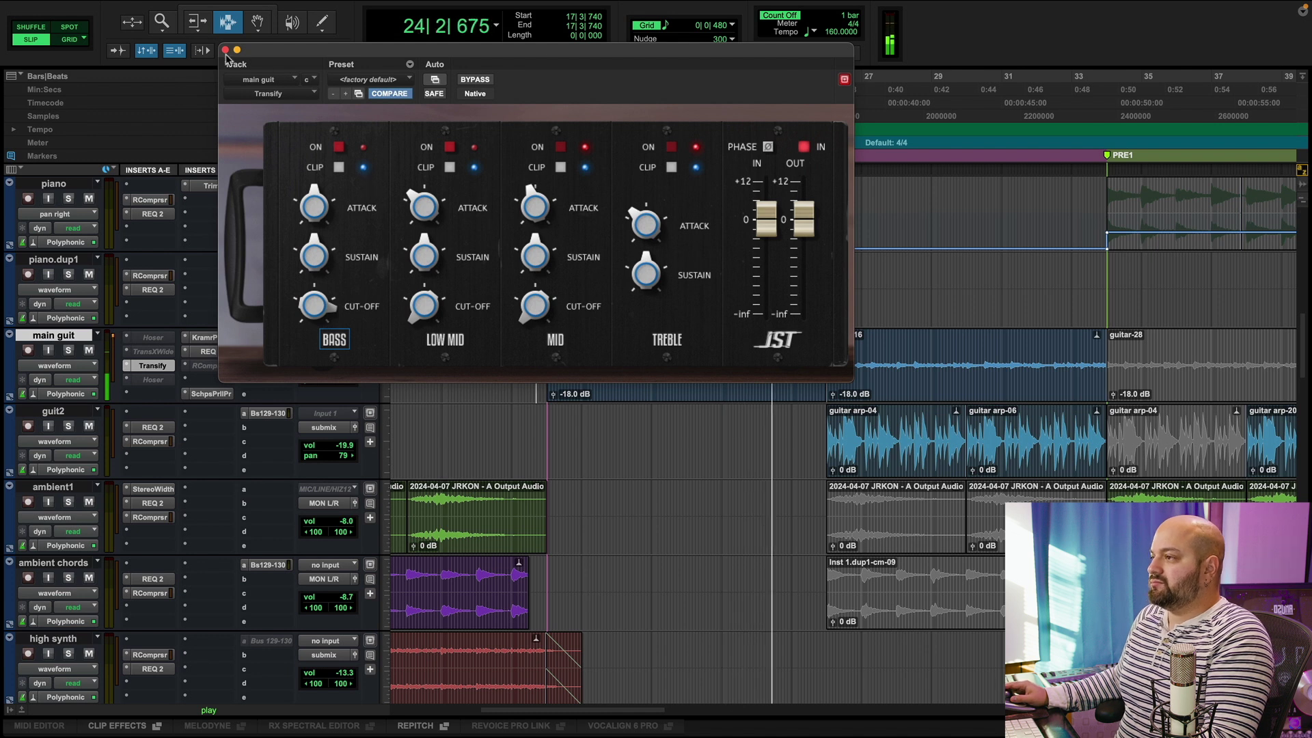
key(space)
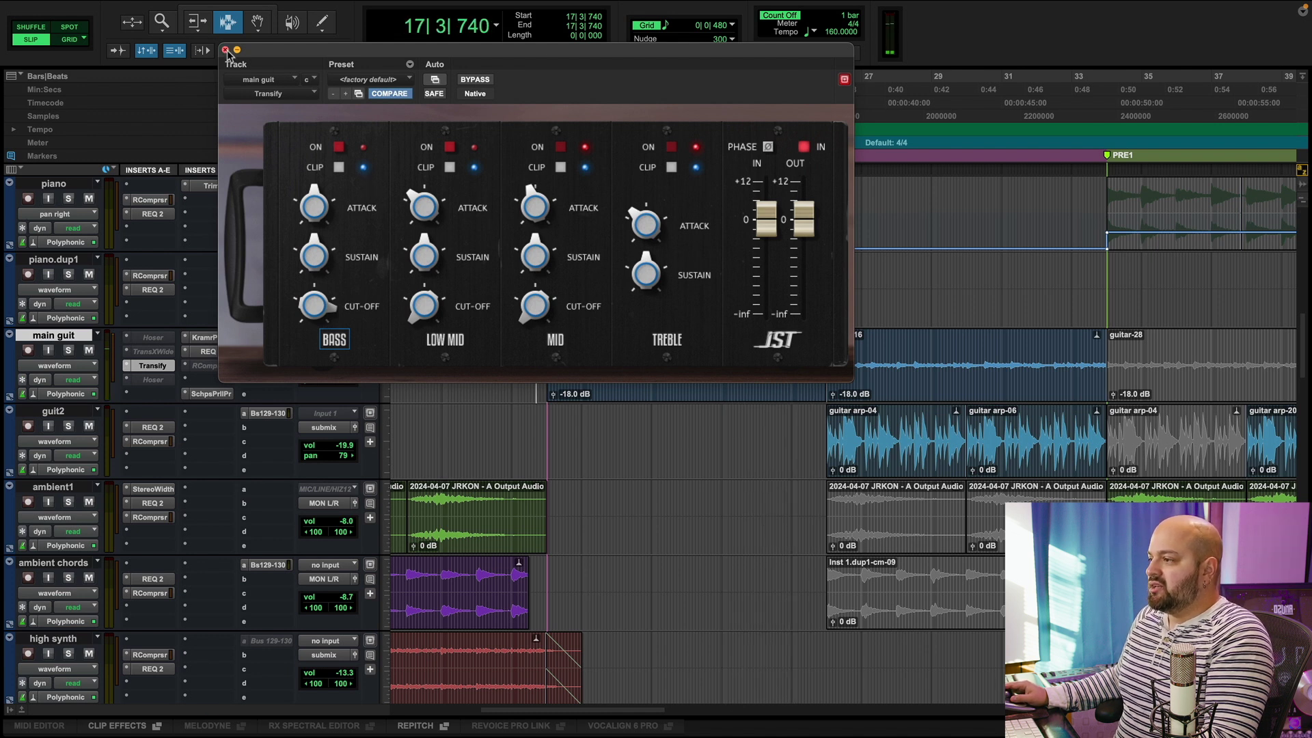
click(226, 51)
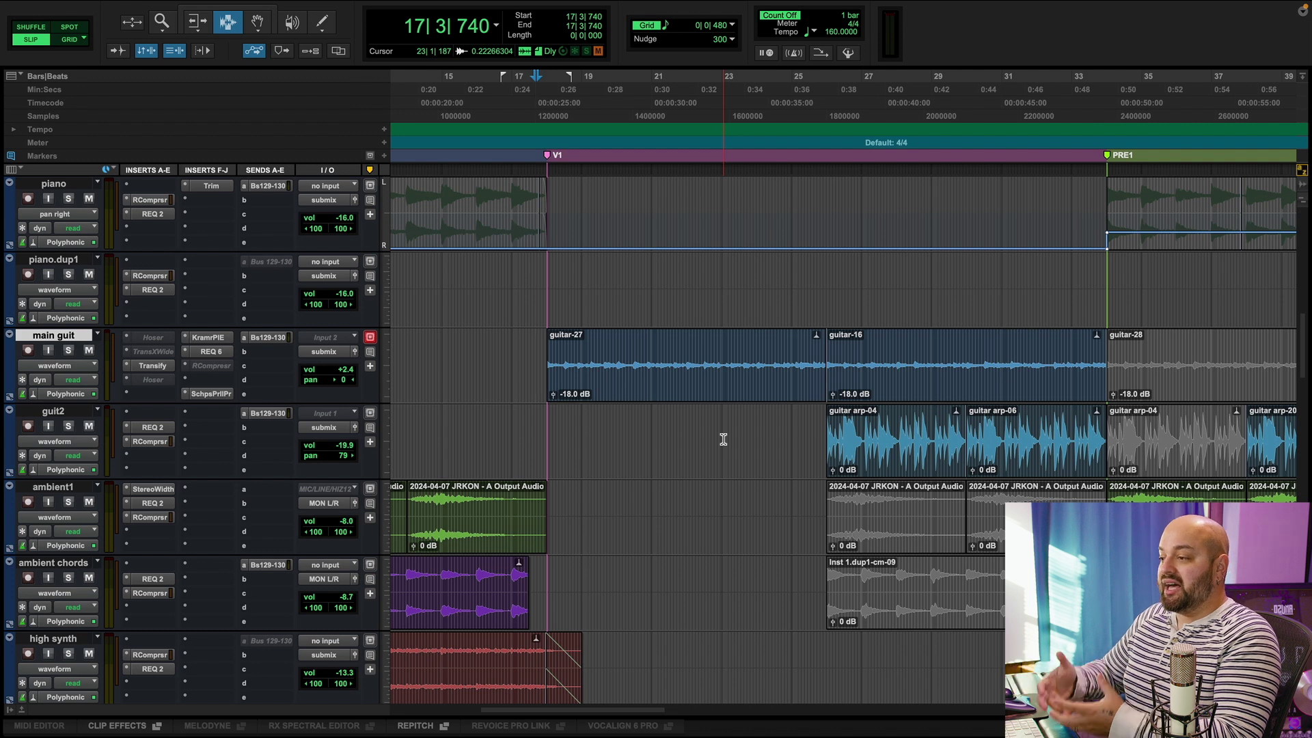
Go to the verse lead vocal tracks and place the playback position at bar 17, just before the V1 marker.
key(r)
key(r)
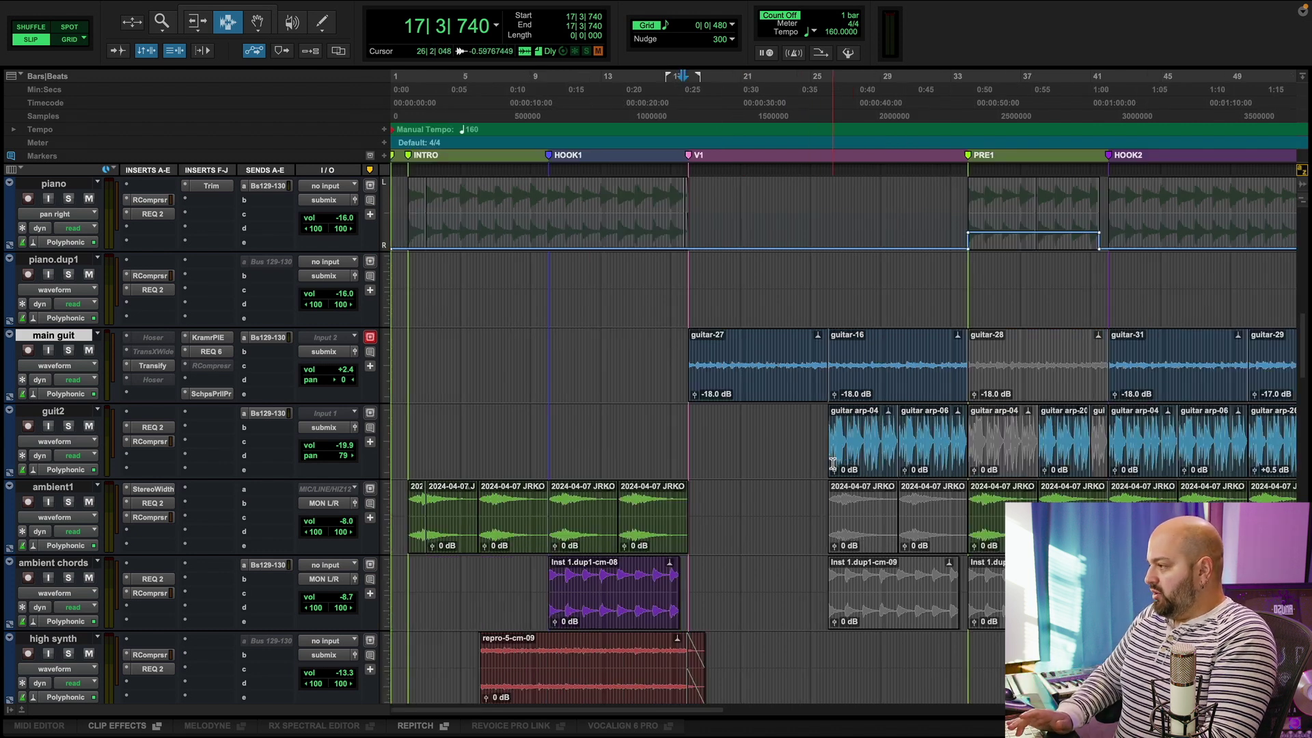
scroll(632, 489, down, 15)
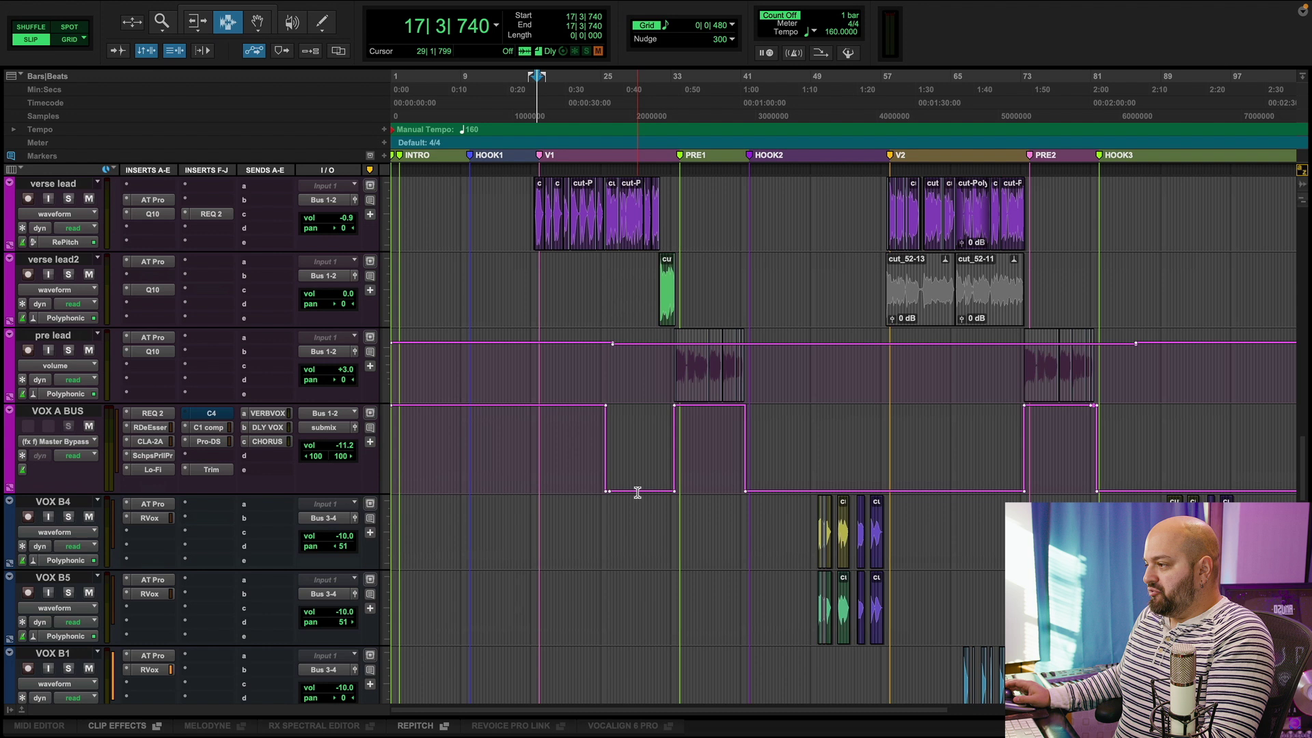
scroll(582, 352, up, 2)
click(557, 363)
key(t)
key(t)
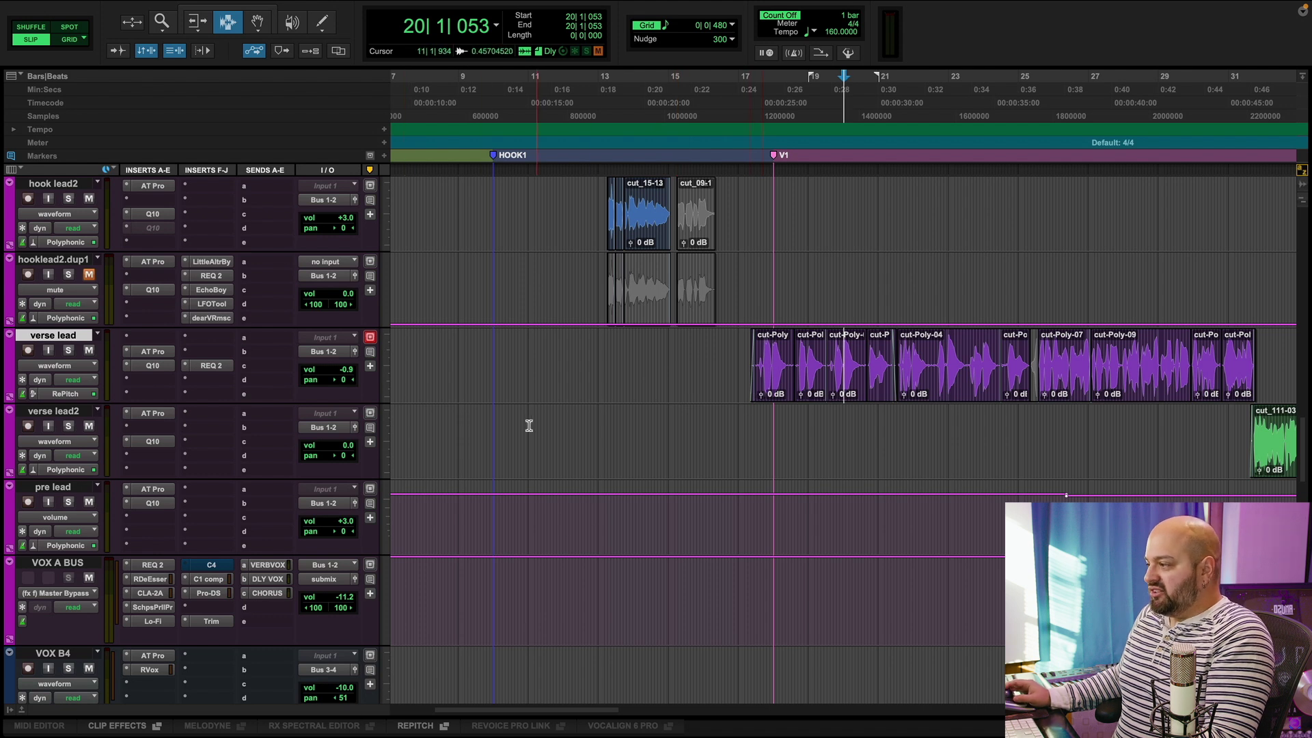
click(755, 448)
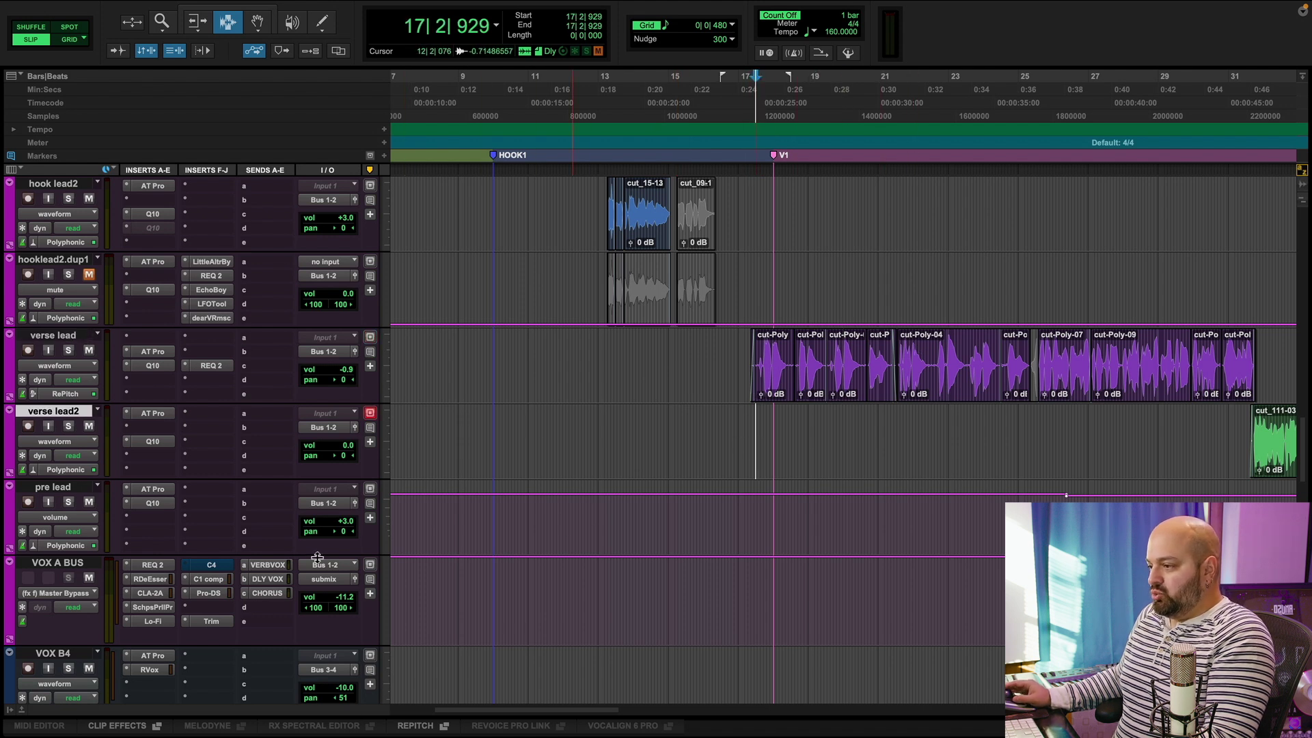
Compare the verse lead vocal from bar 17 with its Q10 and REQ 2 and all VOX A BUS inserts bypassed, and with its normal processing restored.
super+click(156, 578)
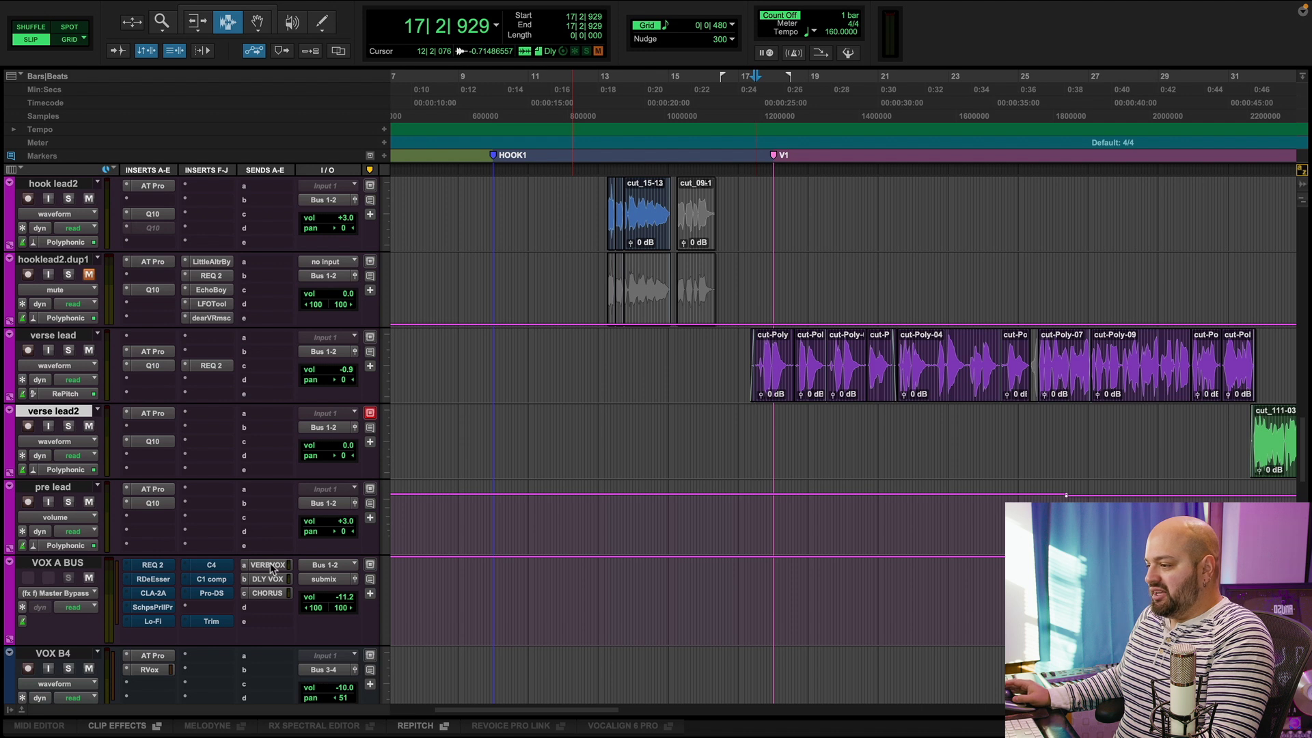
super+click(152, 366)
super+click(210, 367)
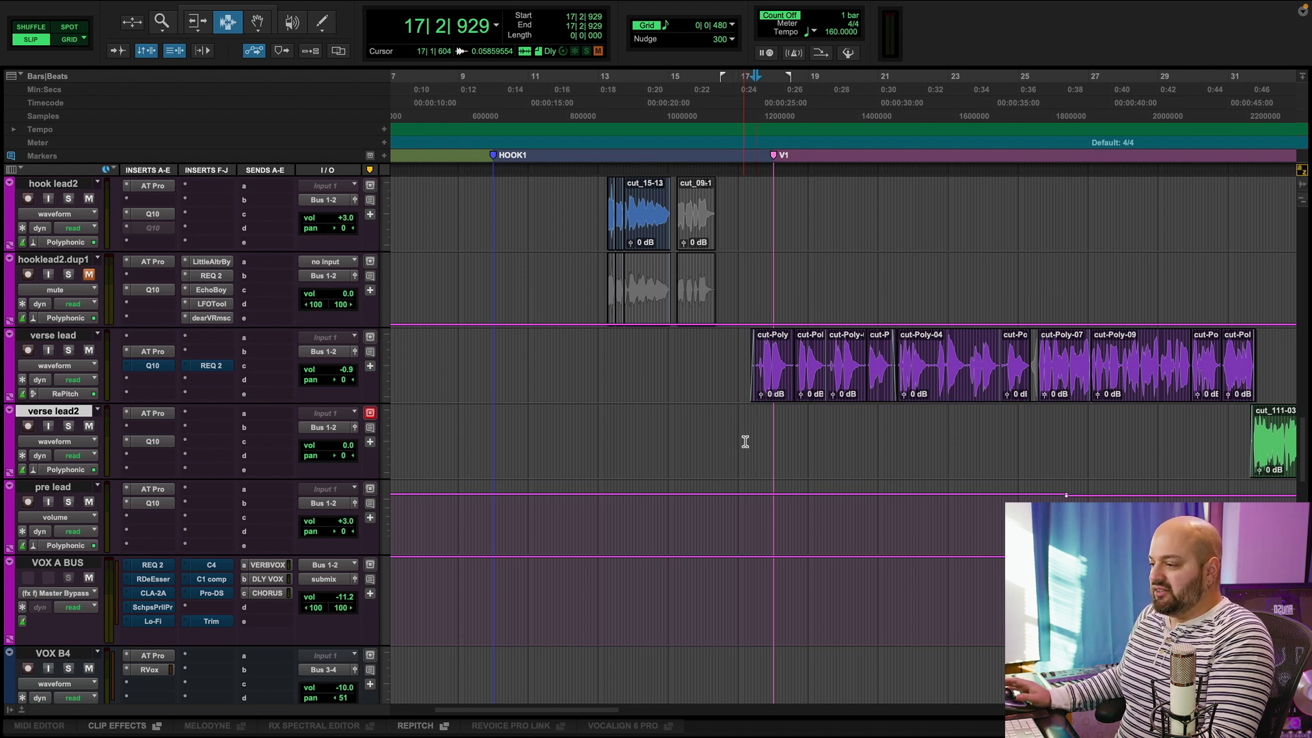
key(space)
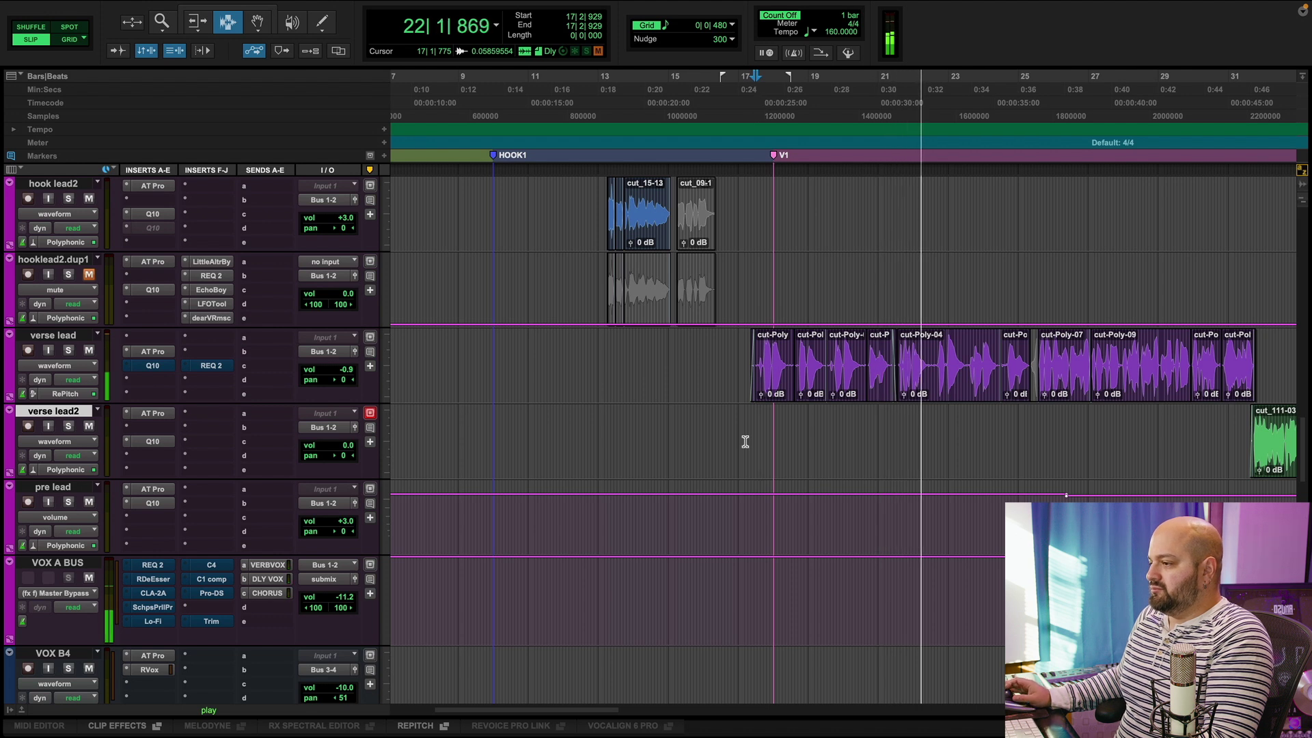
key(space)
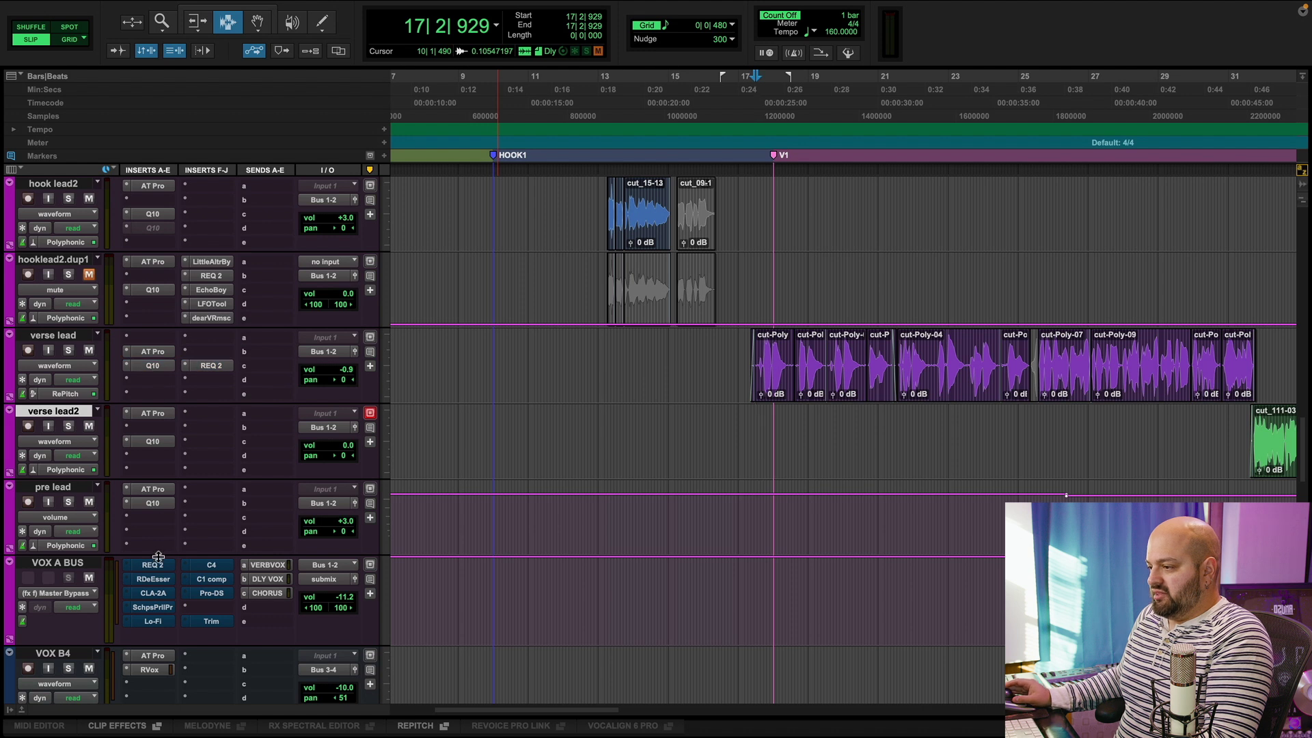
key(space)
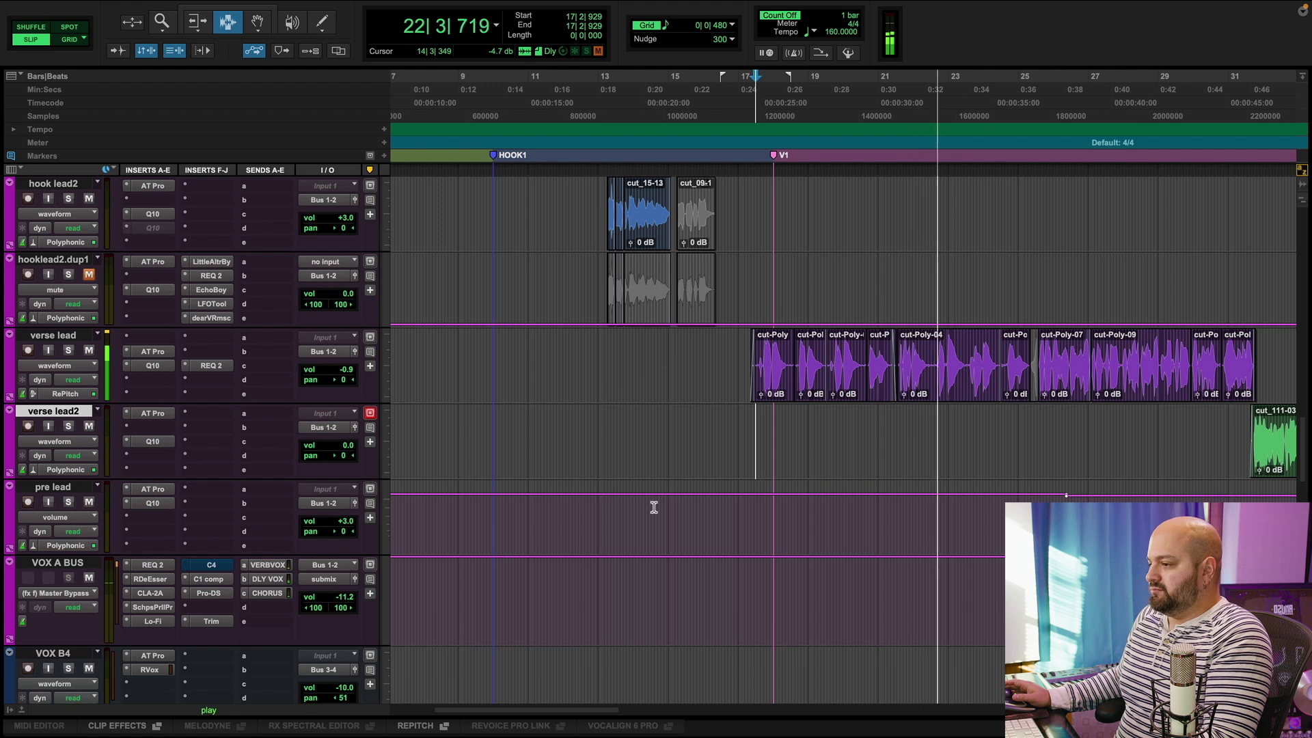
key(space)
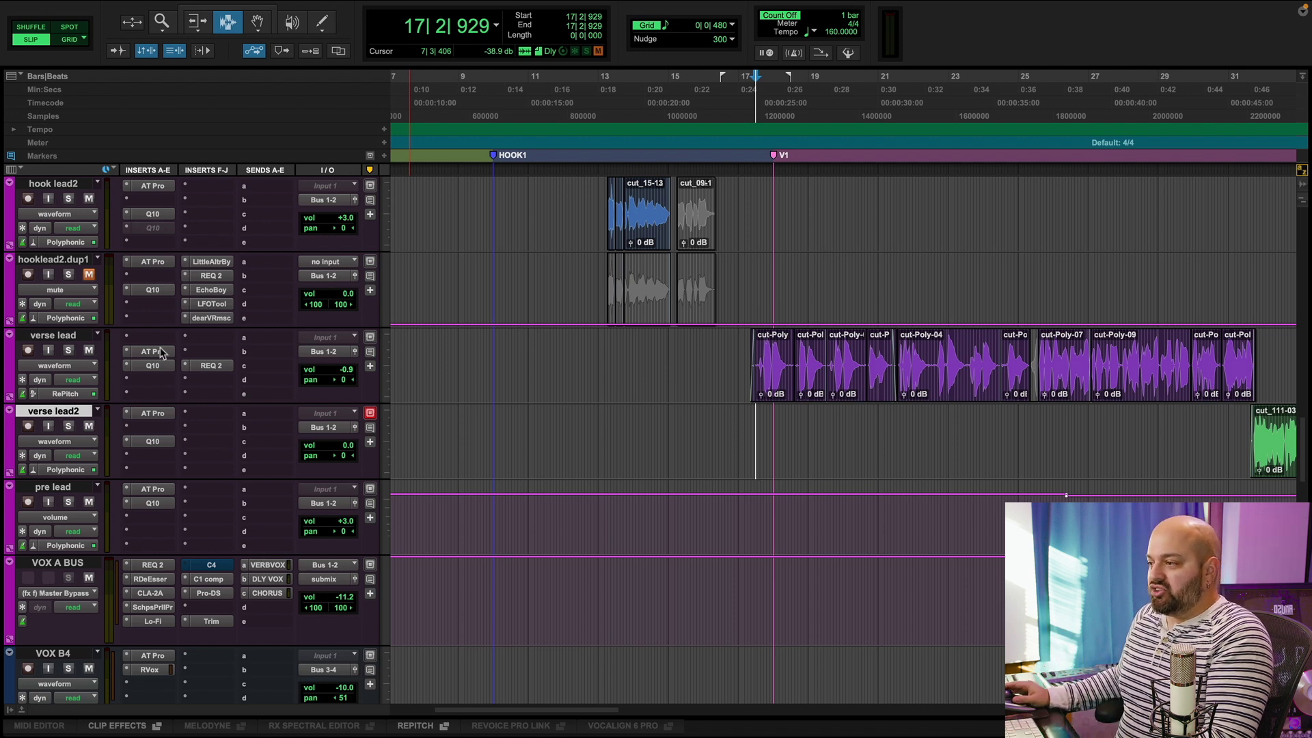
Review the Q10 and REQ 2 settings on verse lead and the REQ 2 on VOX A BUS, closing the plug-in window.
click(152, 367)
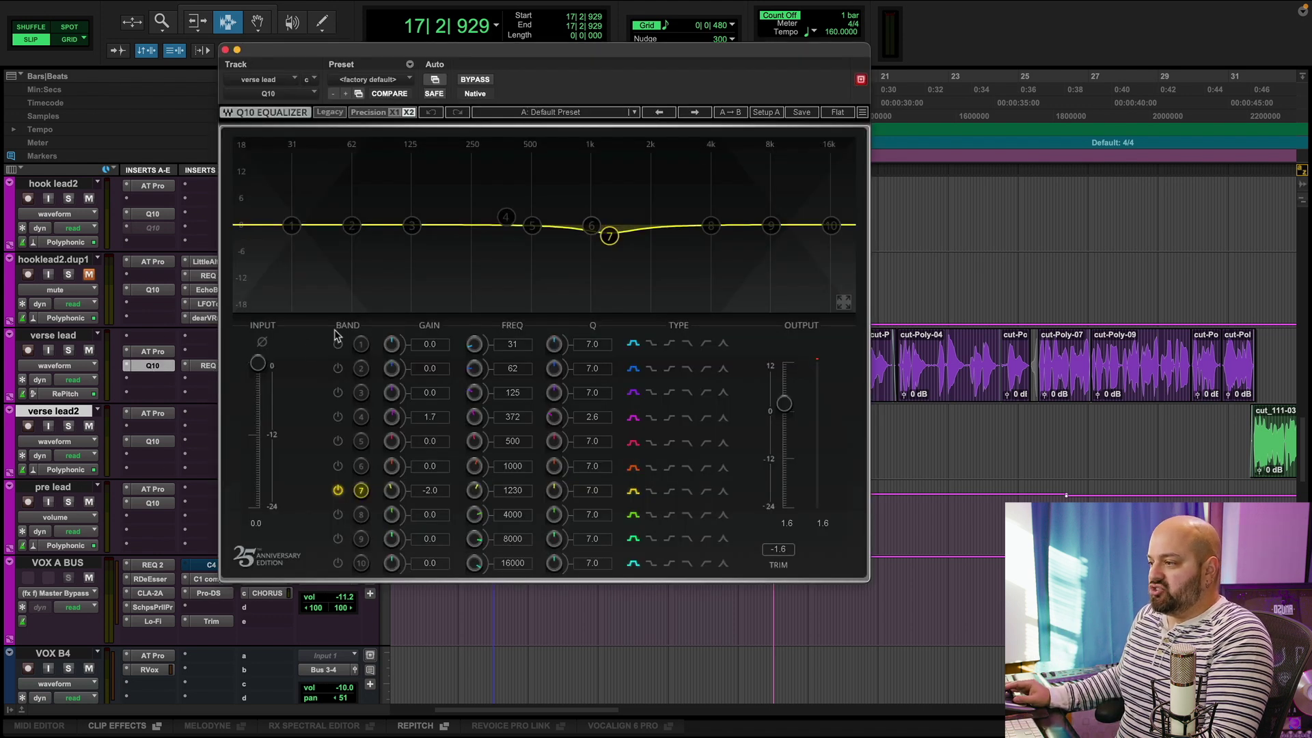
click(208, 367)
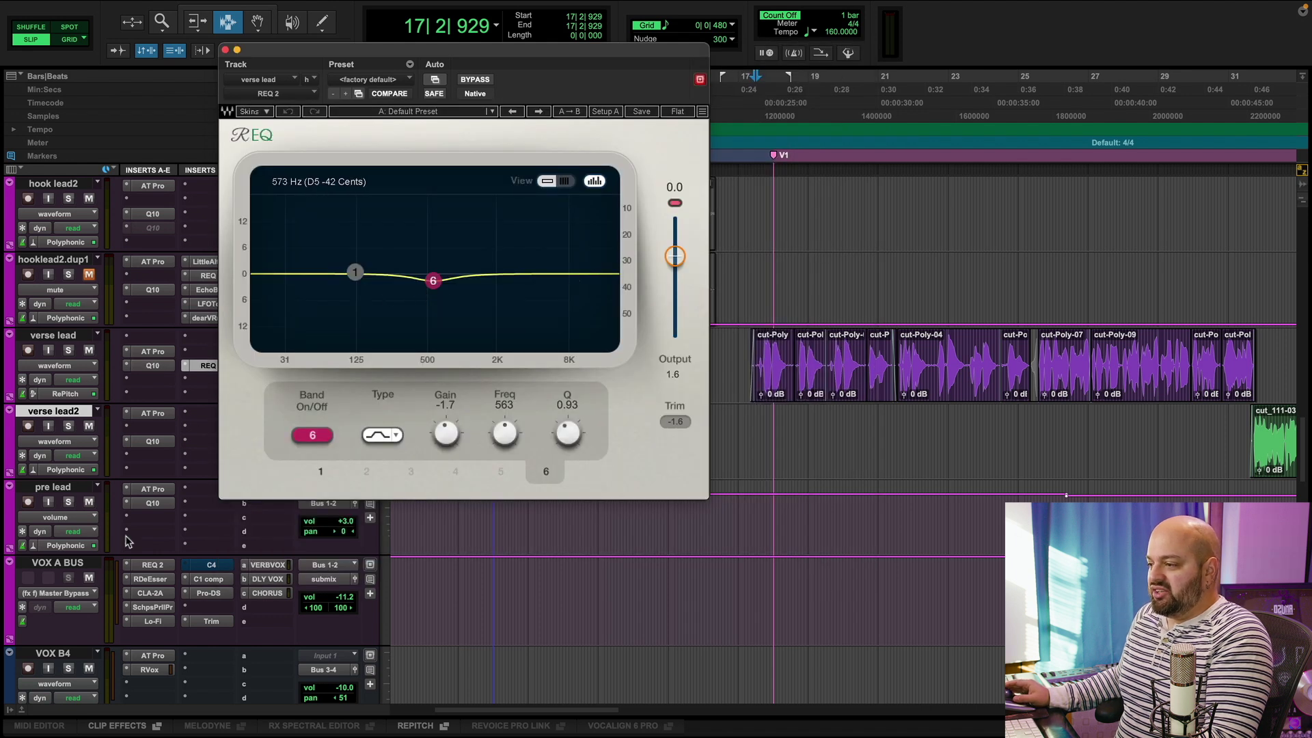
click(156, 563)
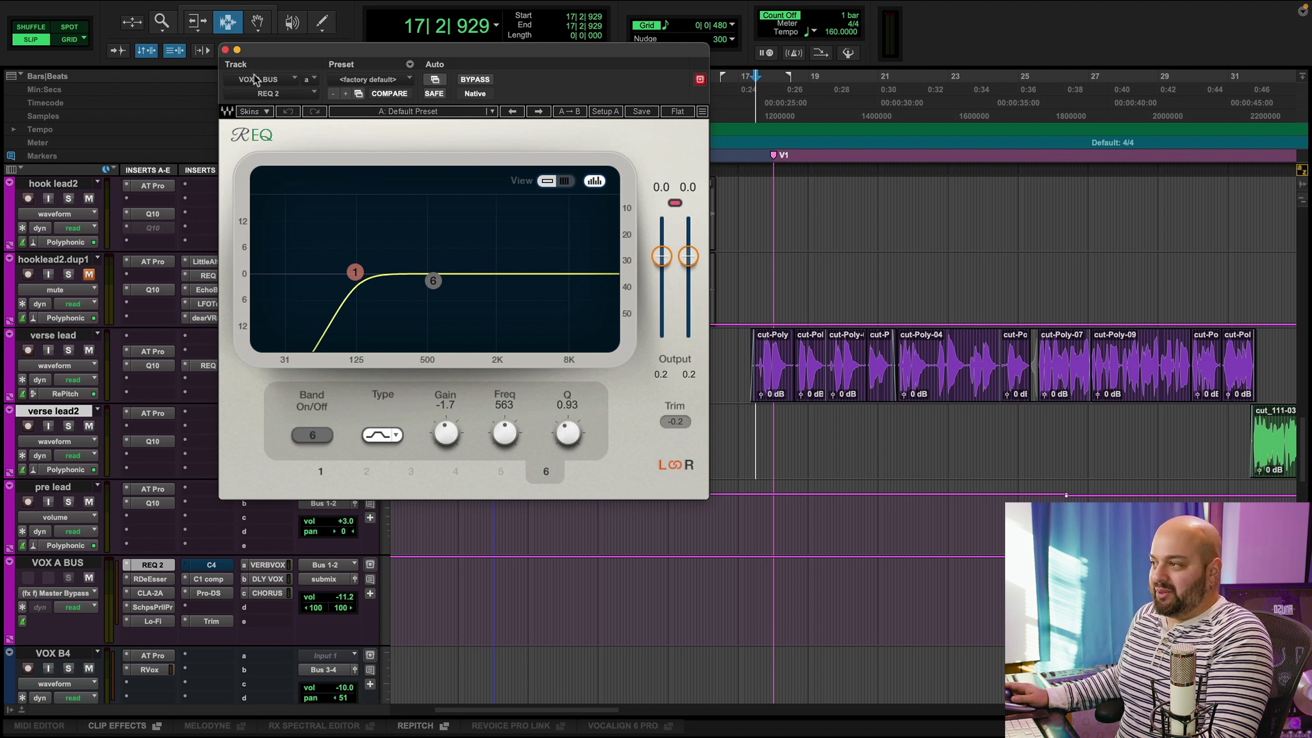
click(226, 51)
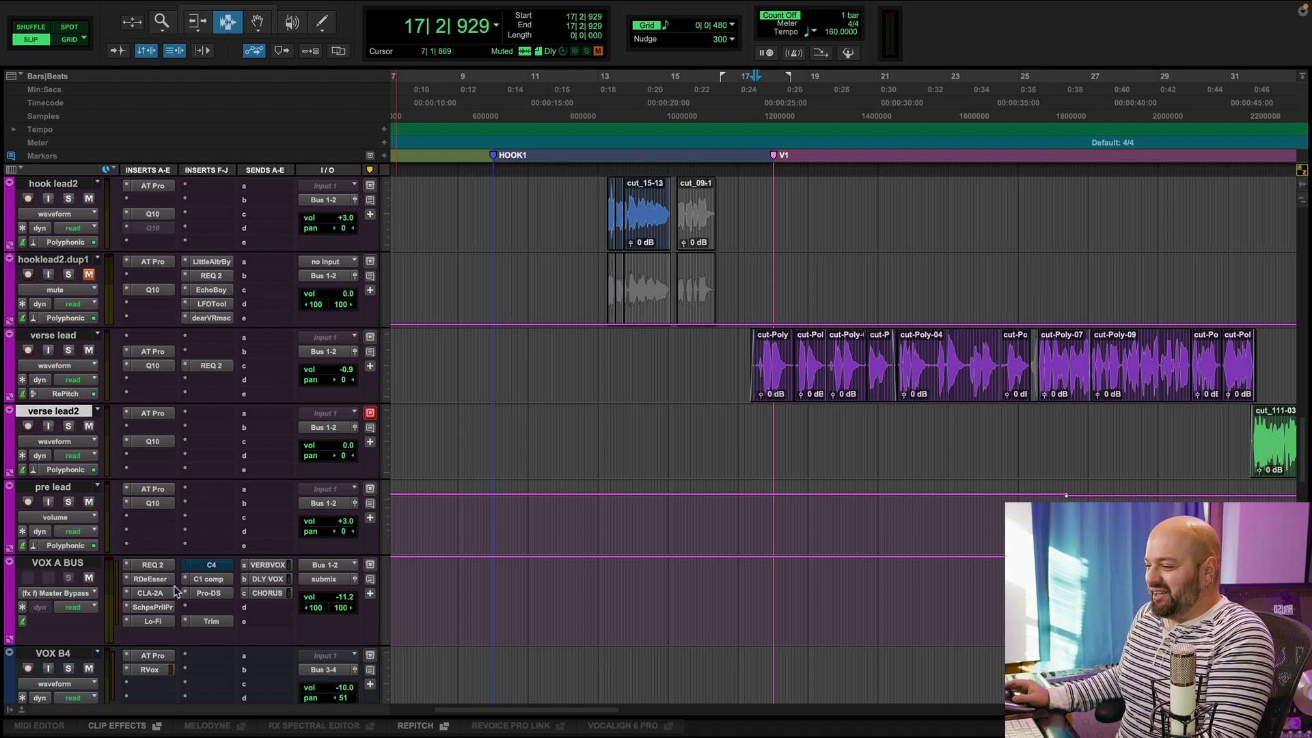
Review CLA-2A and the C1 compressor on VOX A BUS, playing the vocal from bar 17 with C1 open, and close it.
click(150, 594)
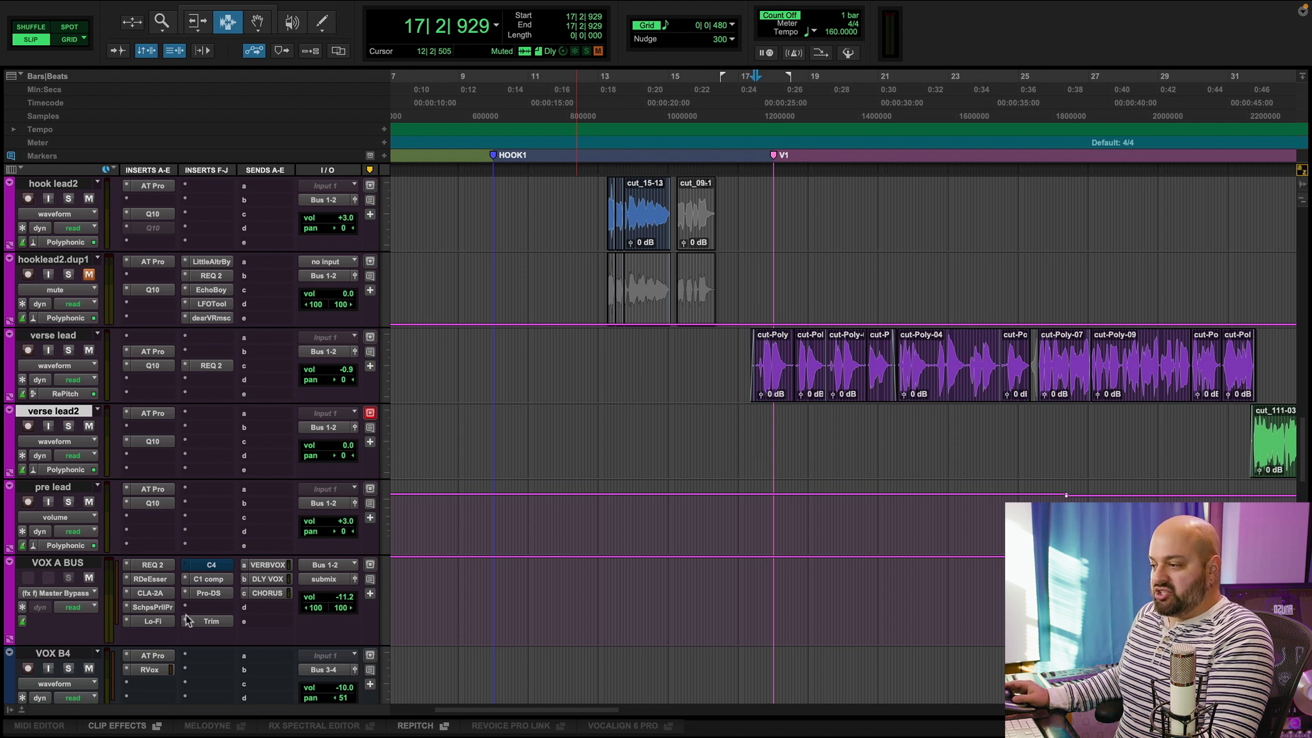
click(205, 581)
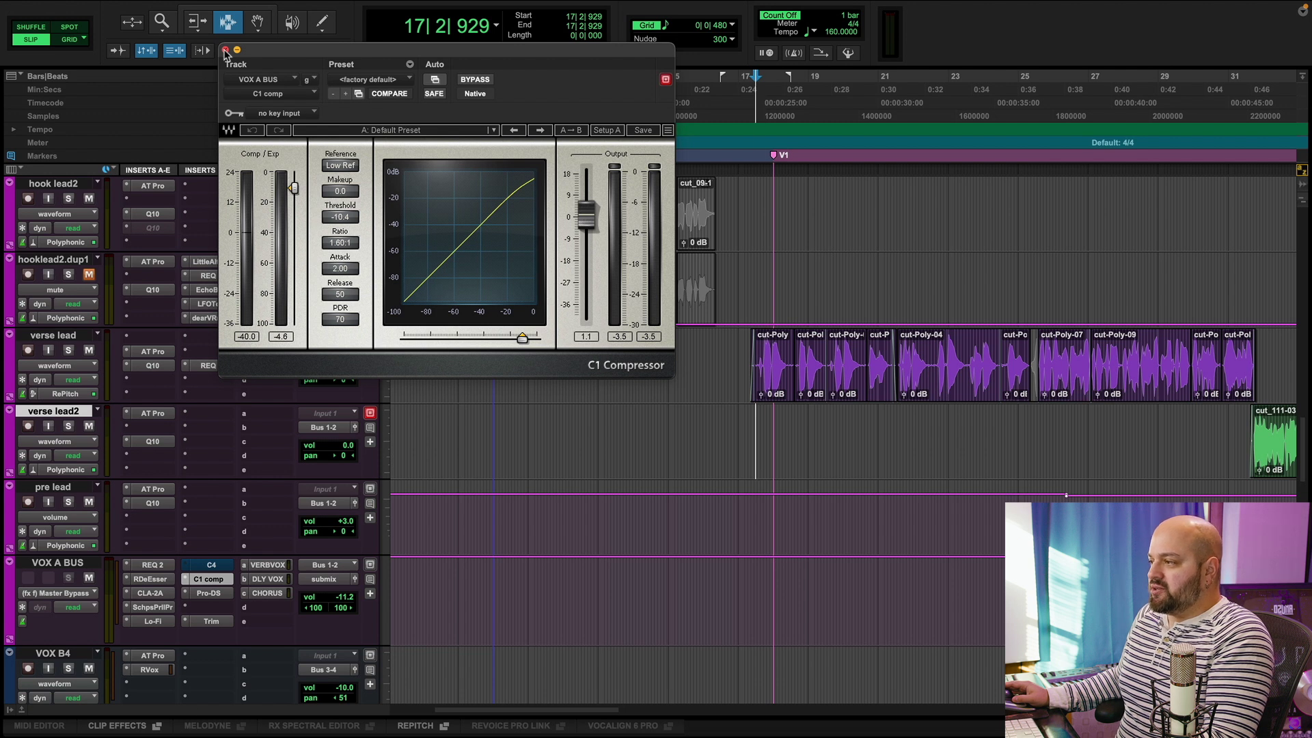
key(space)
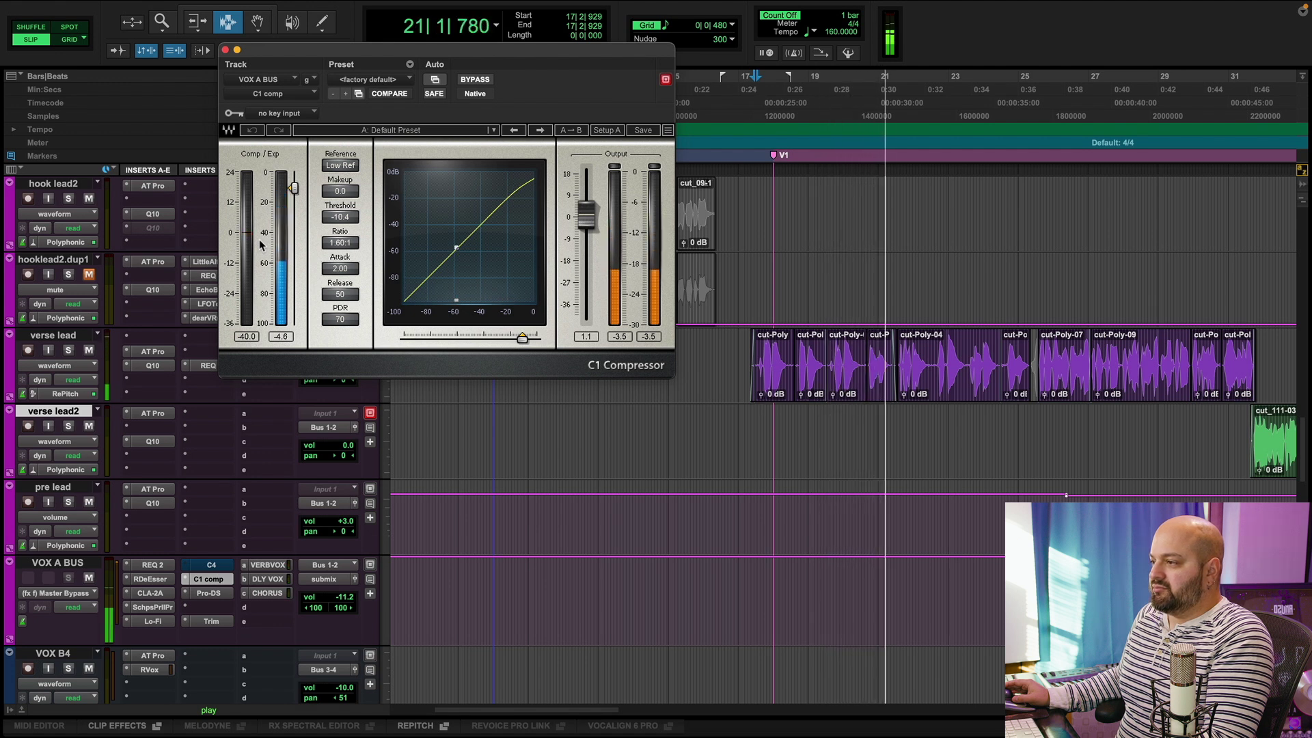
key(space)
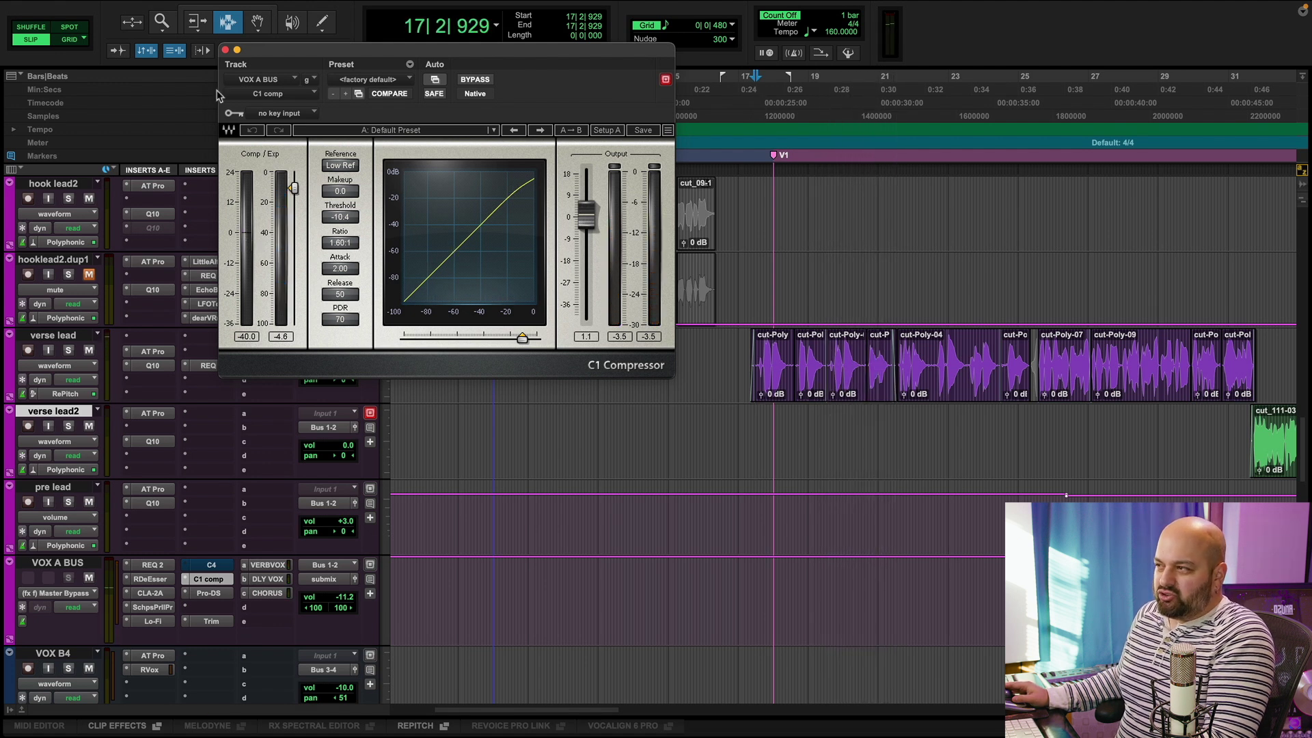
click(225, 50)
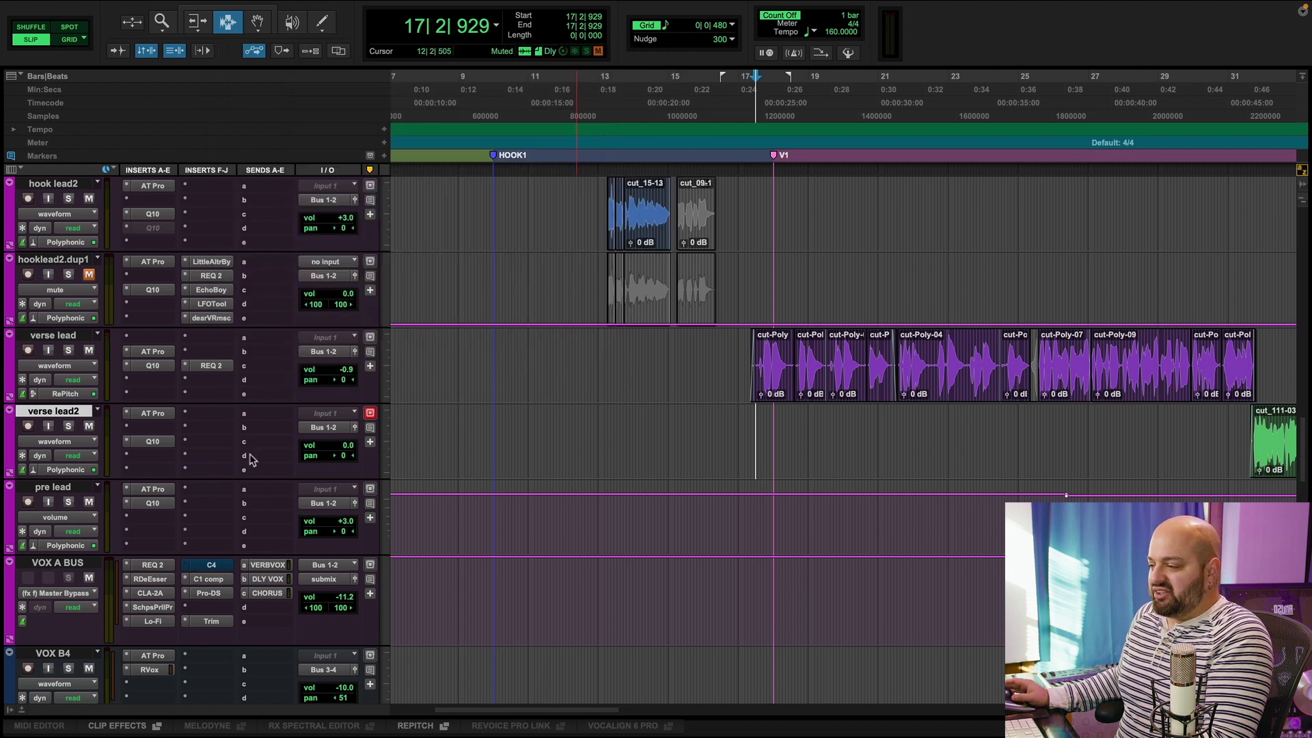
Review the Lo-Fi and Scheps Parallel Particles settings on VOX A BUS, closing each plug-in after viewing it.
click(153, 622)
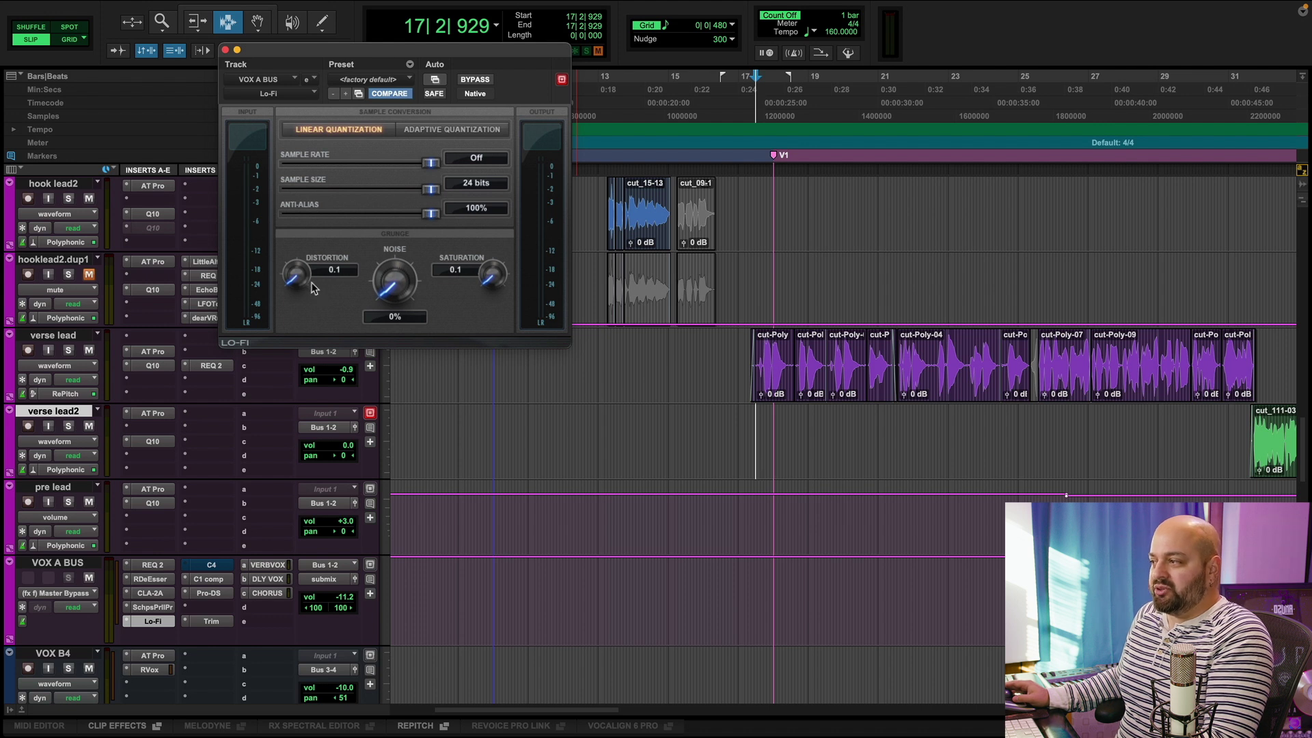
click(226, 50)
click(162, 607)
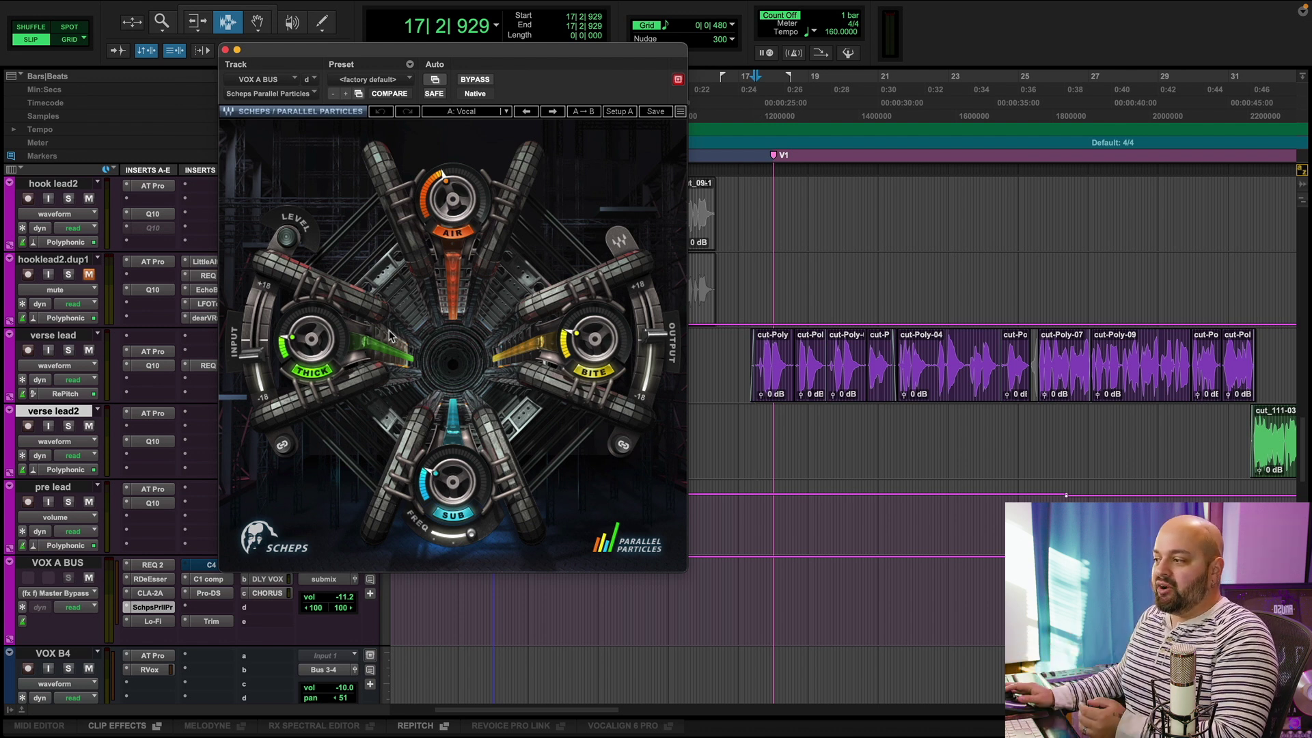
click(225, 50)
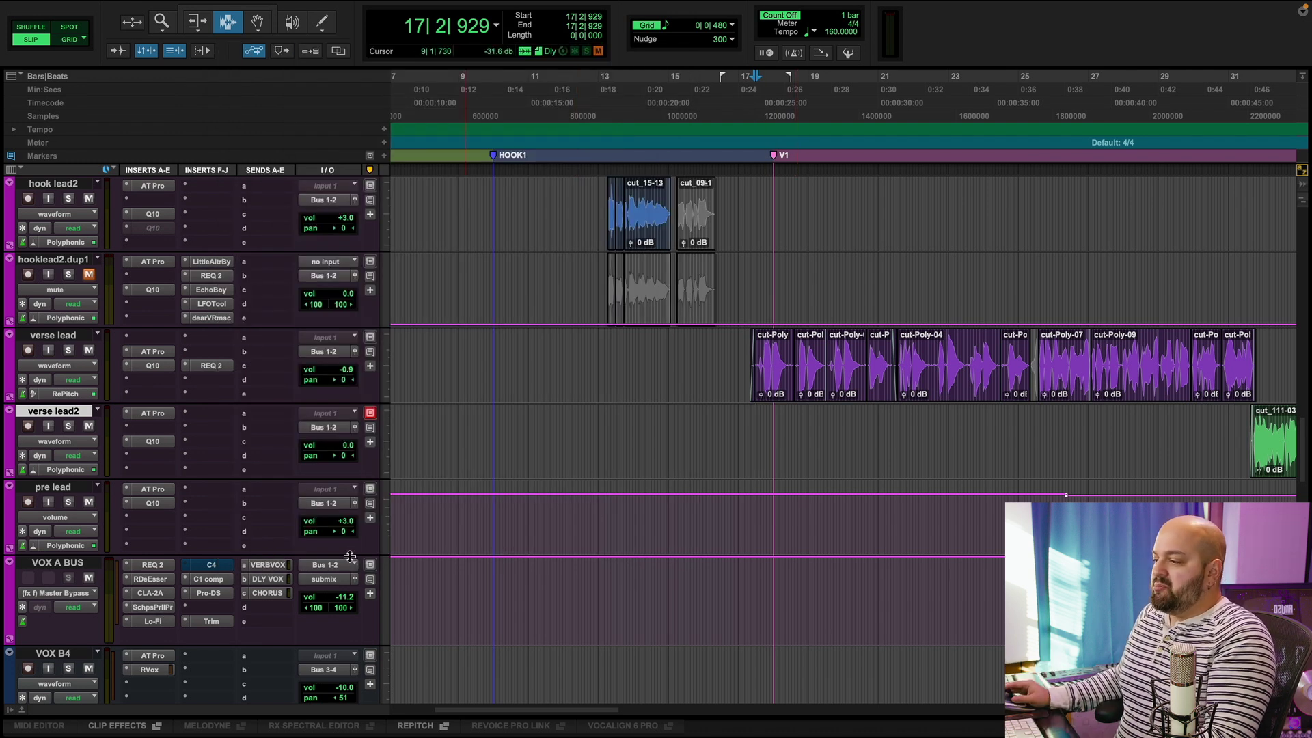
Open C4 on VOX A BUS and examine its master bypass automation across V1, selecting the section from about bar 25 to bar 33.
click(223, 567)
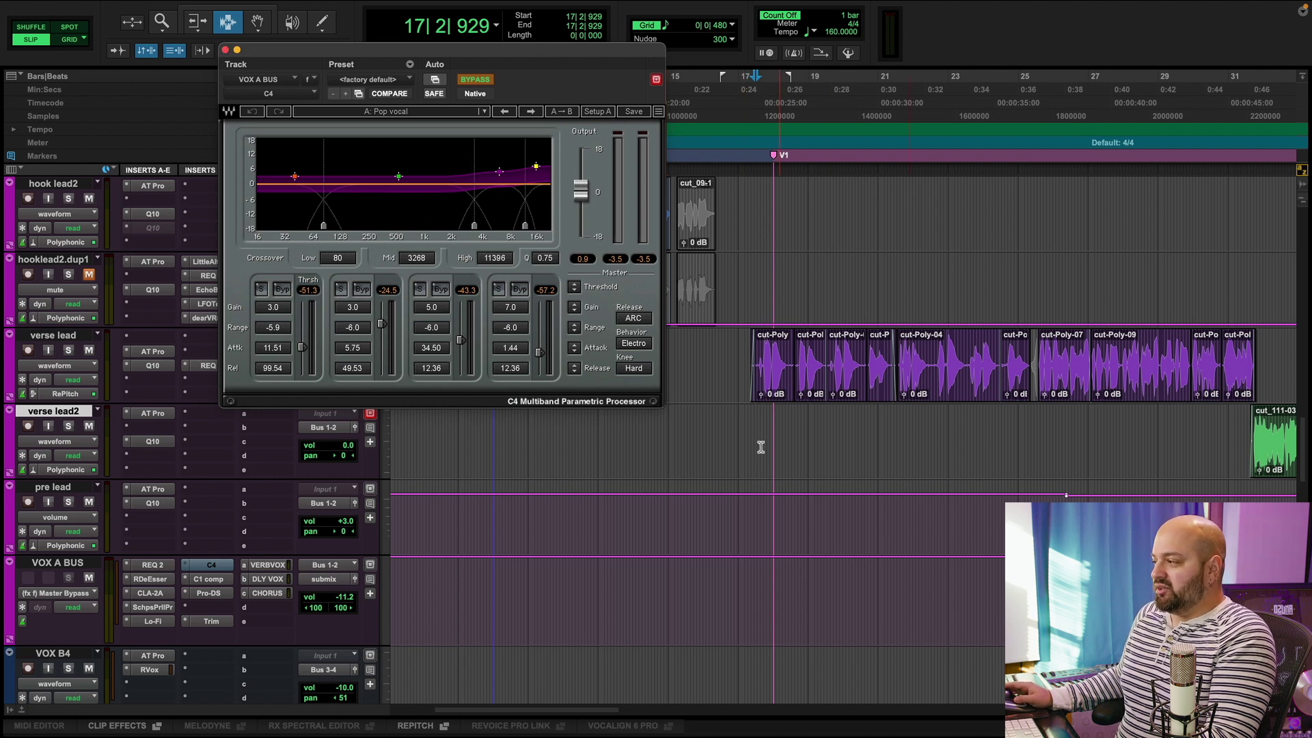
key(r)
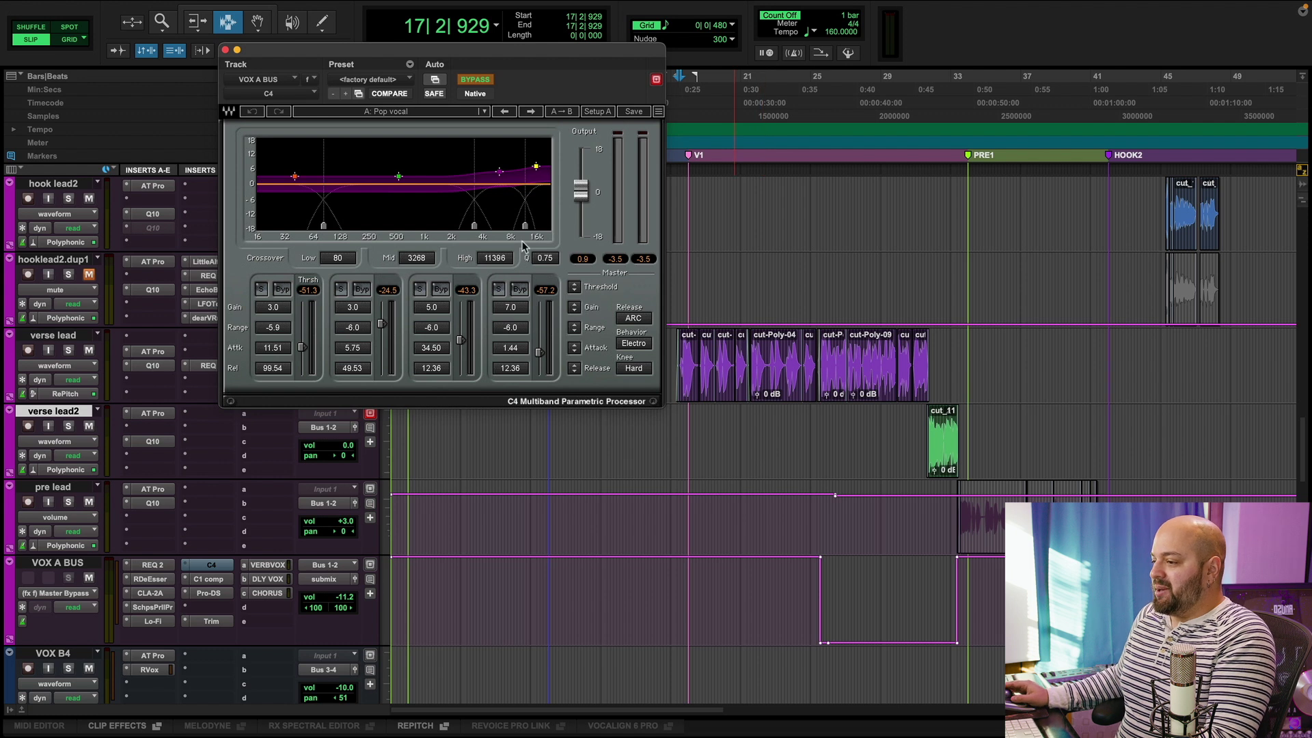
drag(698, 564, 1079, 594)
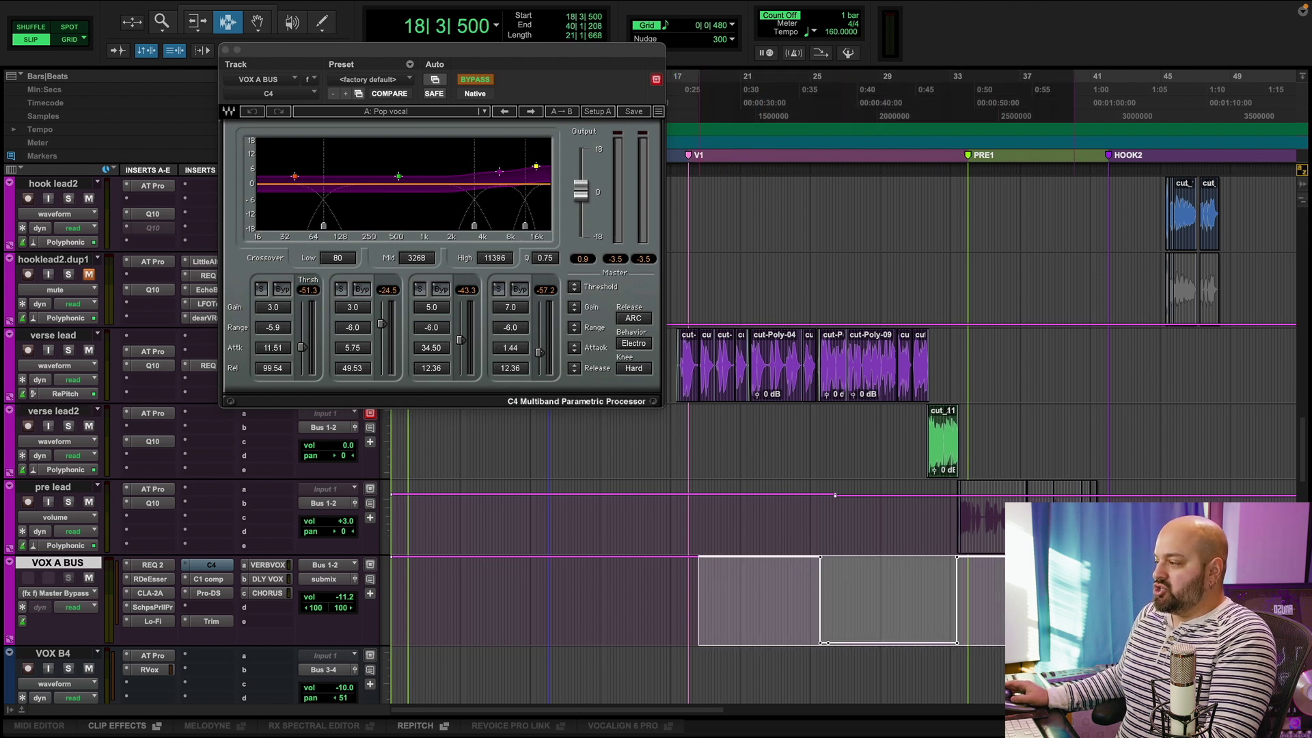
drag(688, 438, 819, 446)
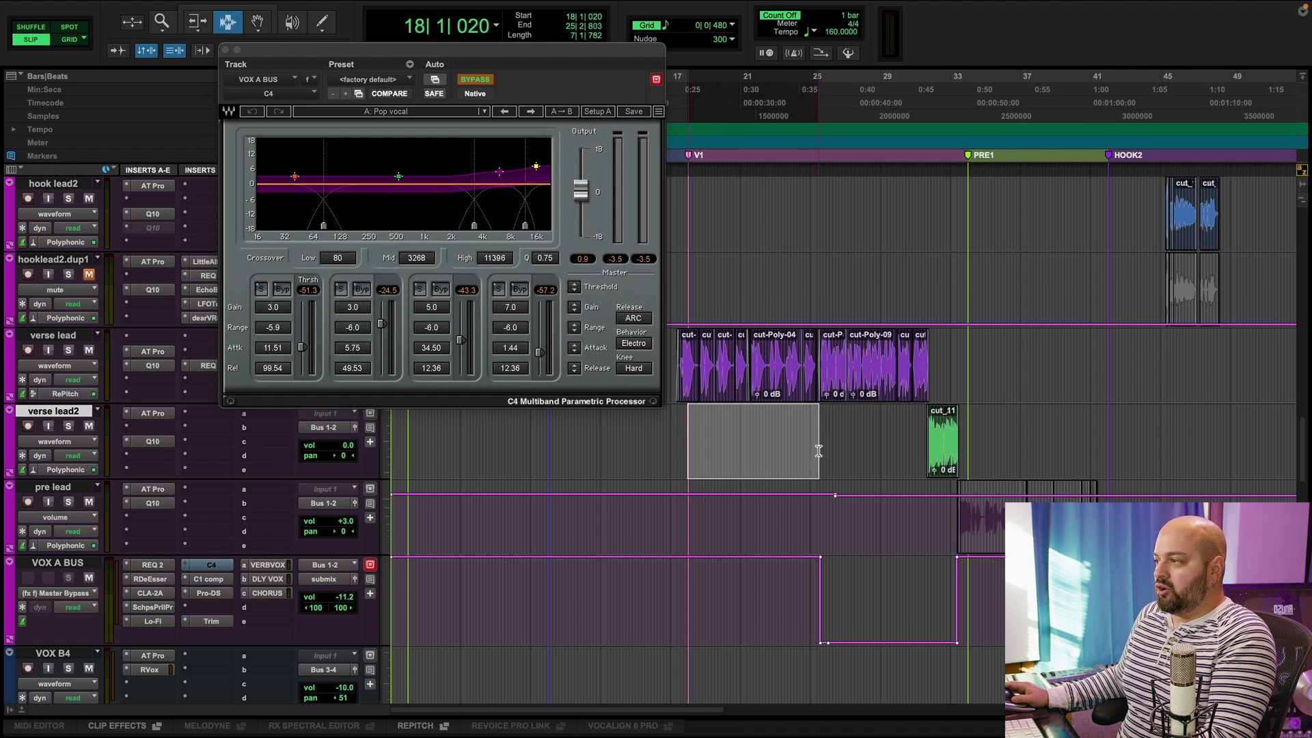
drag(689, 606, 961, 593)
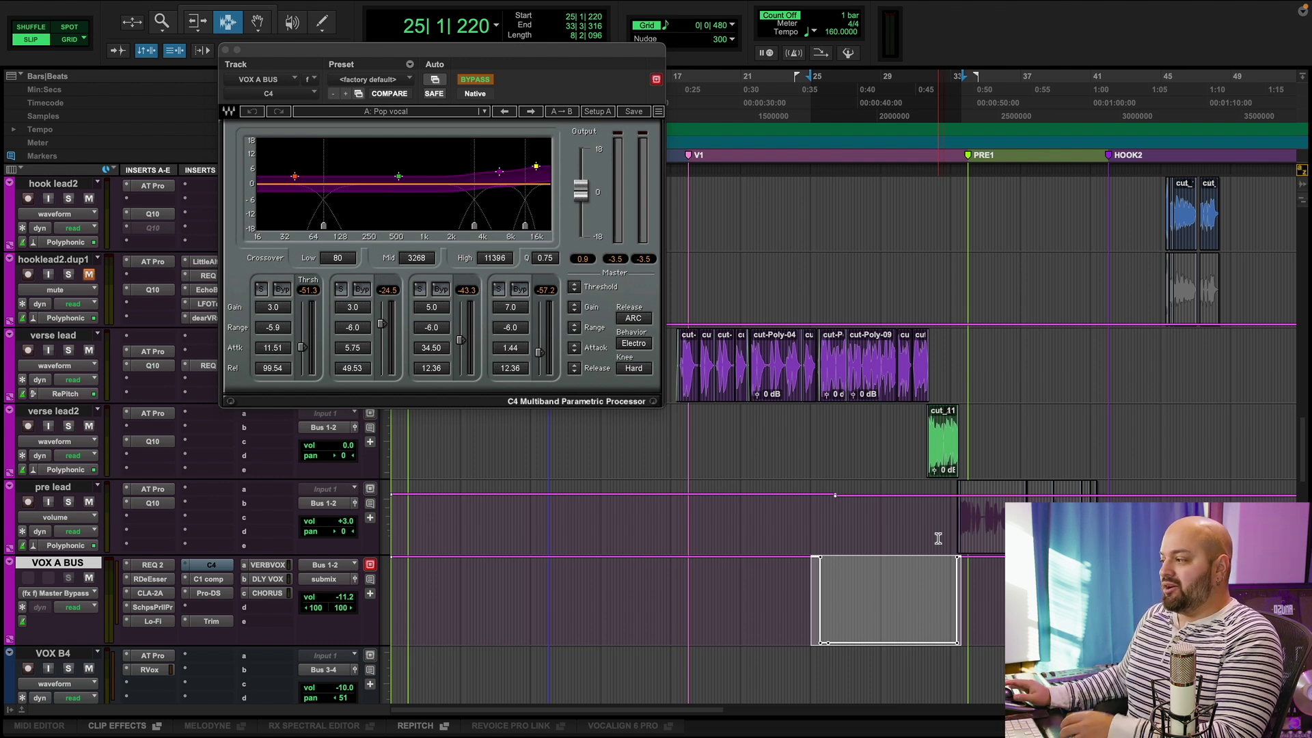
Select the VOX A BUS master bypass automation around PRE1, from about bar 31 to bar 43, to examine C4's state there.
click(963, 581)
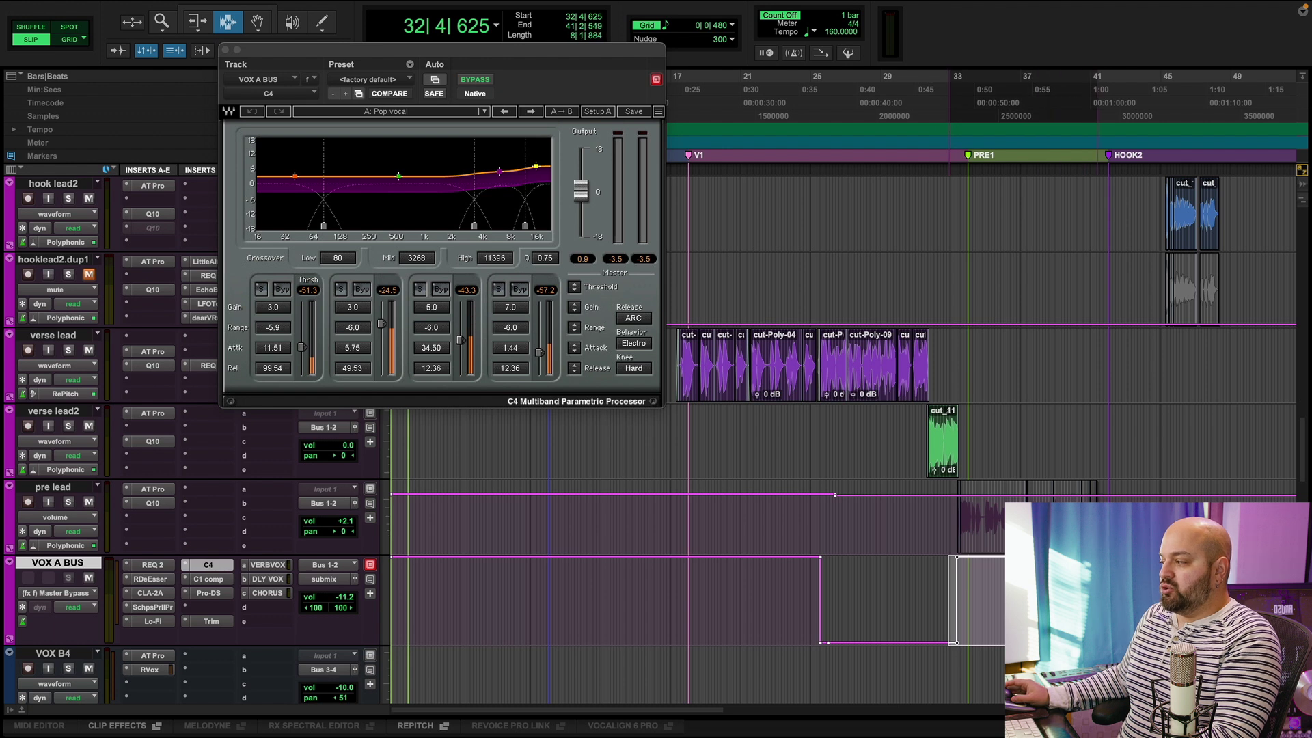
drag(1103, 602, 1111, 602)
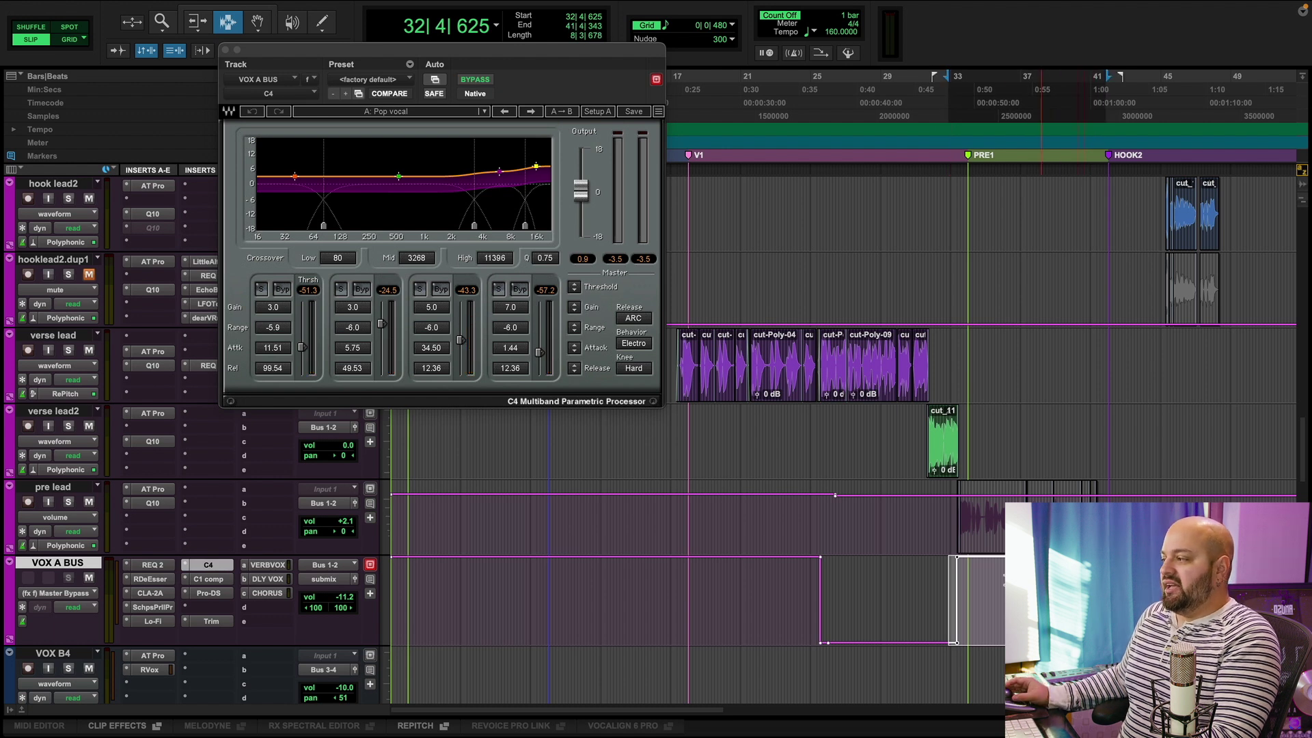
drag(915, 579, 1134, 579)
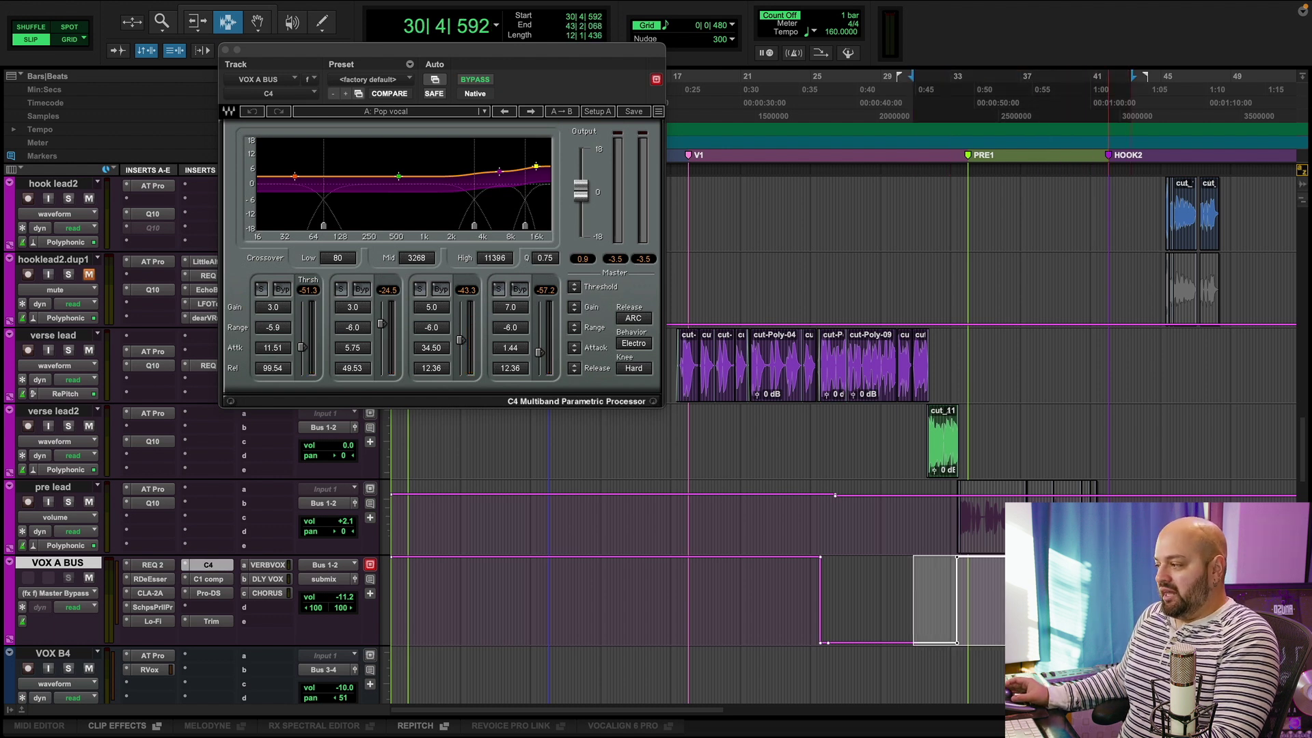
Play VOX A BUS from about bar 21 into the unbypassed section with C4 open to hear its bypass automation switch.
click(1109, 581)
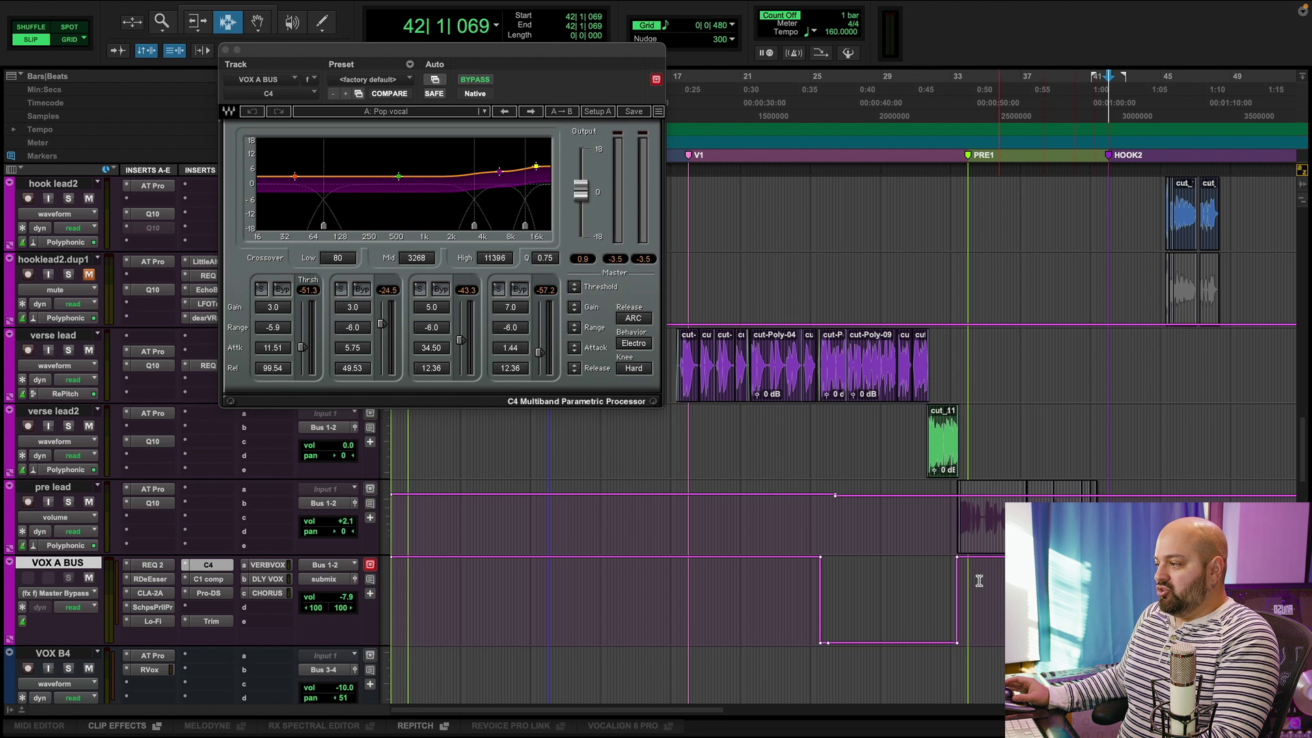
click(770, 596)
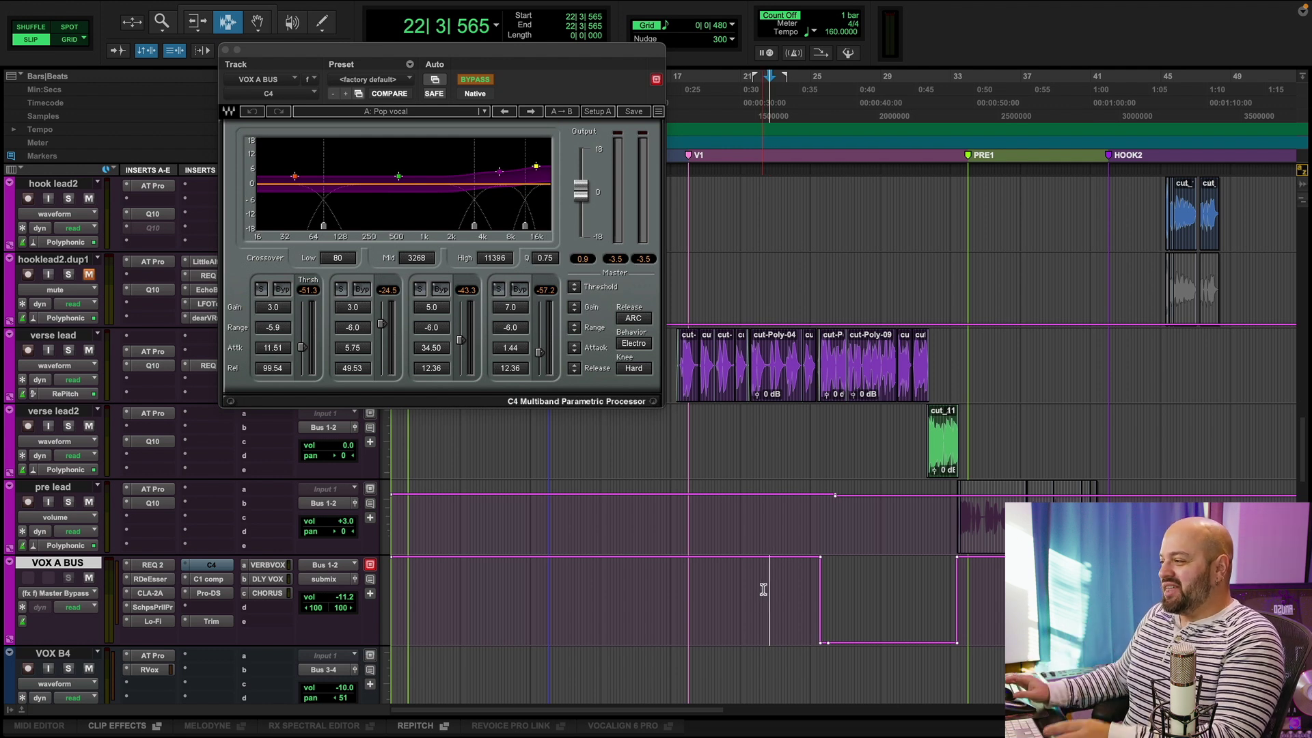
click(754, 579)
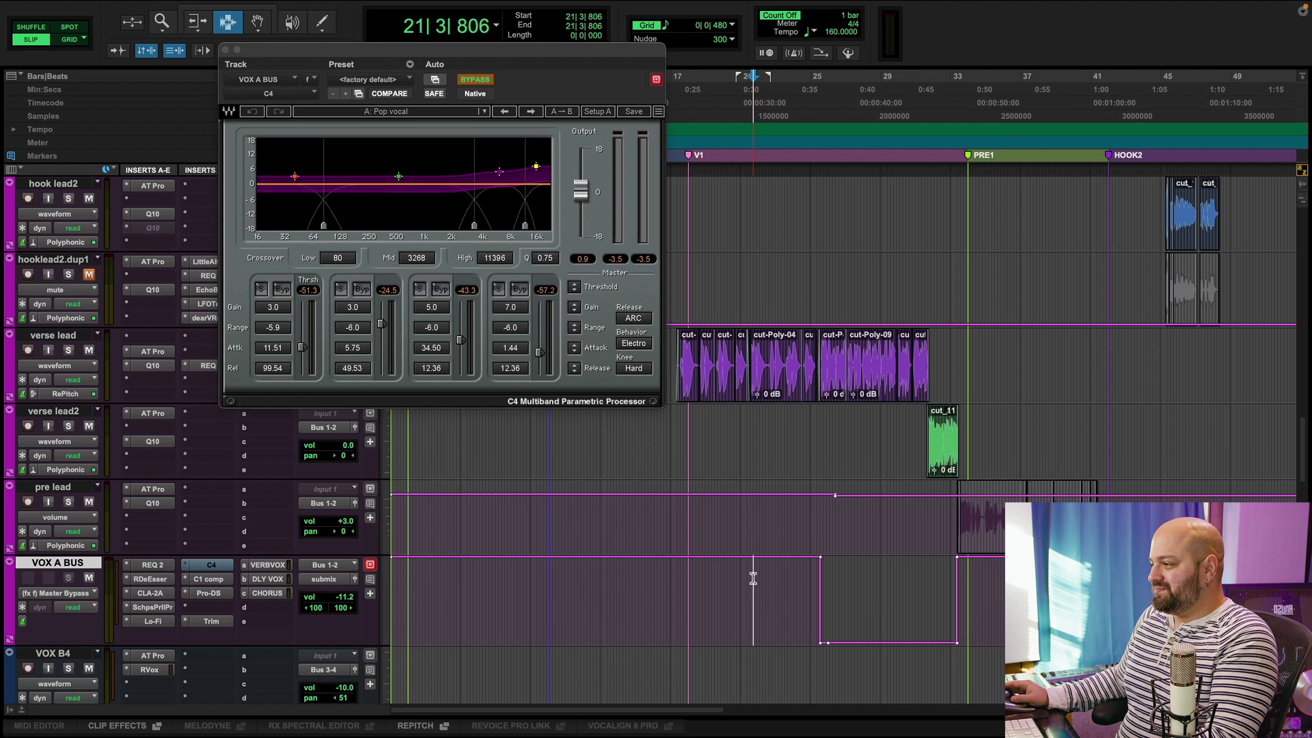
key(space)
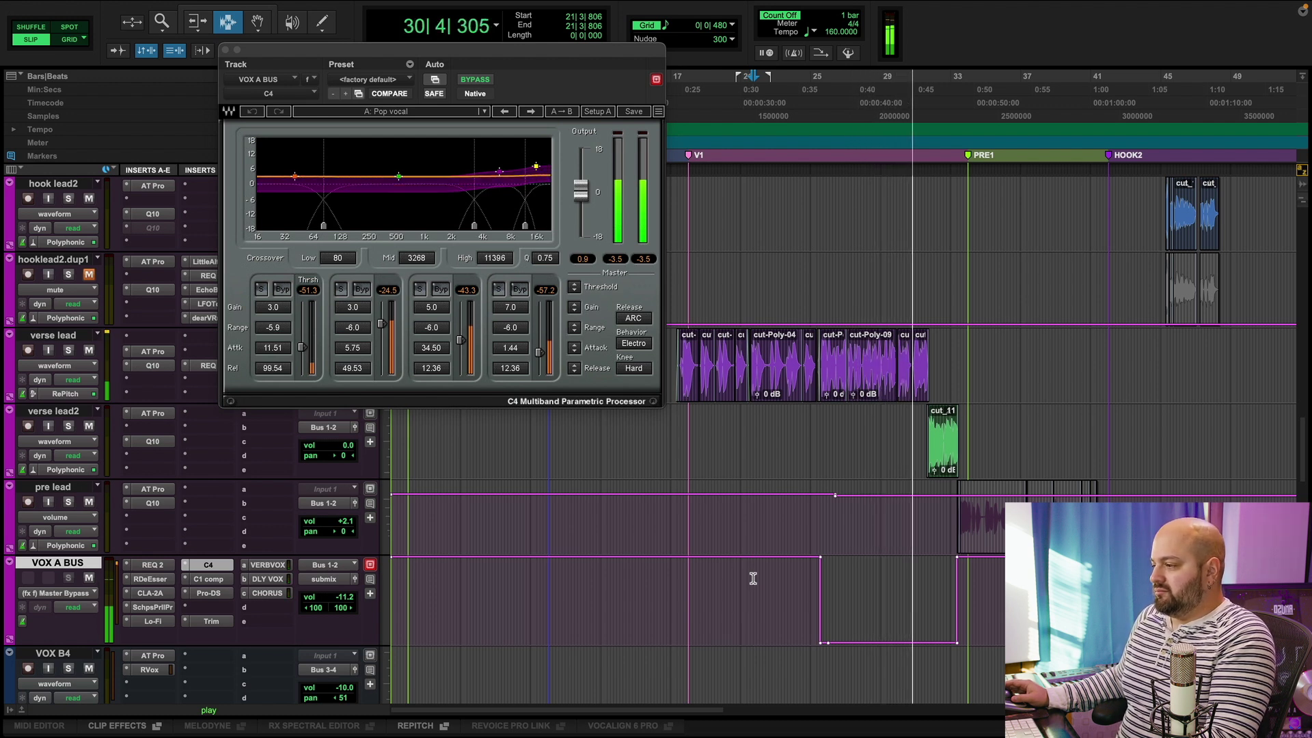
key(space)
click(748, 584)
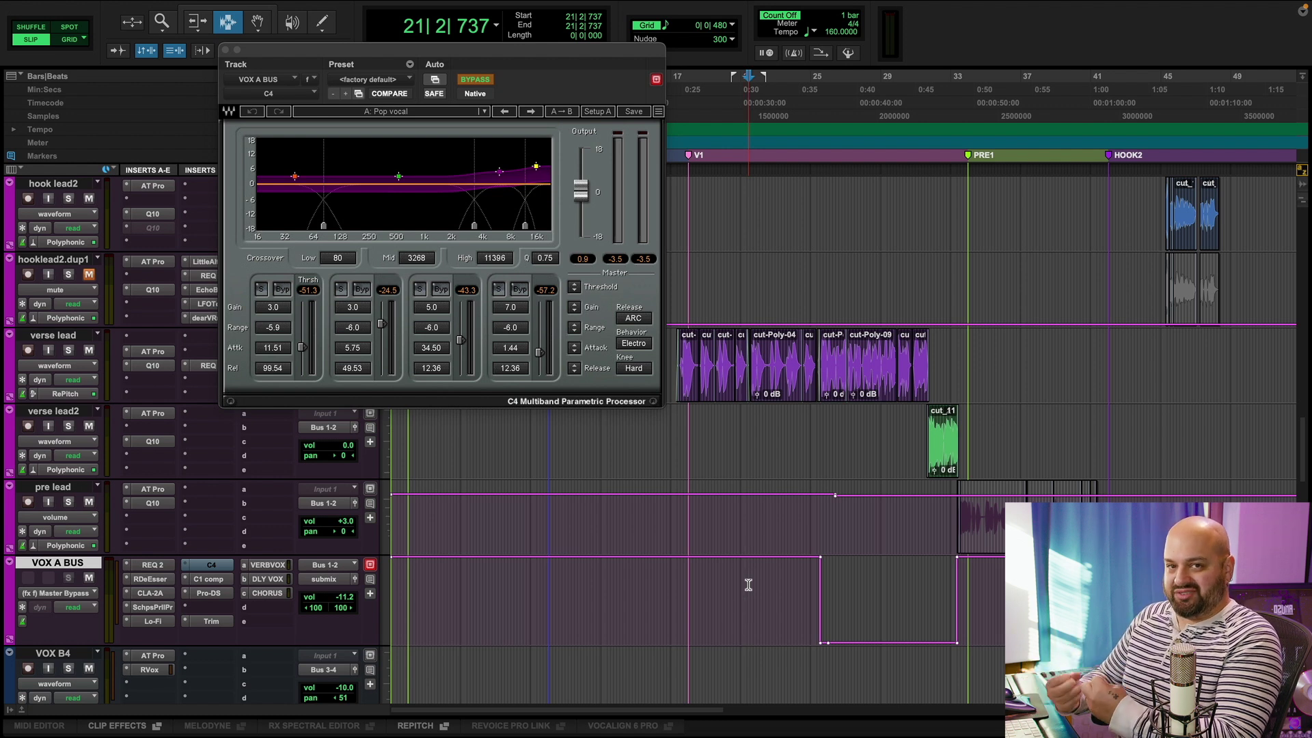
Examine the verse lead clips around bar 25 at close range where C4's bypass automation changes, and close C4.
click(810, 369)
key(super+bracketright)
key(super+bracketright)
key(super+bracketright)
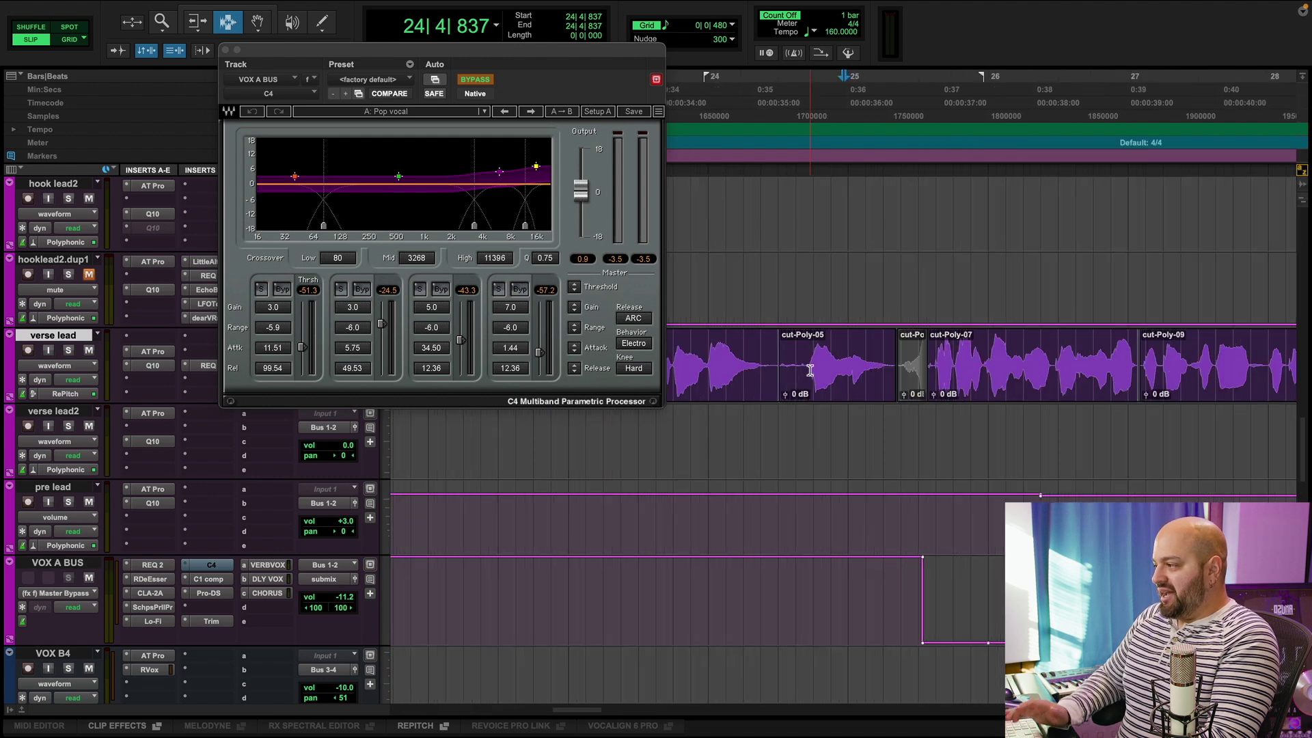
drag(924, 368, 991, 368)
click(907, 369)
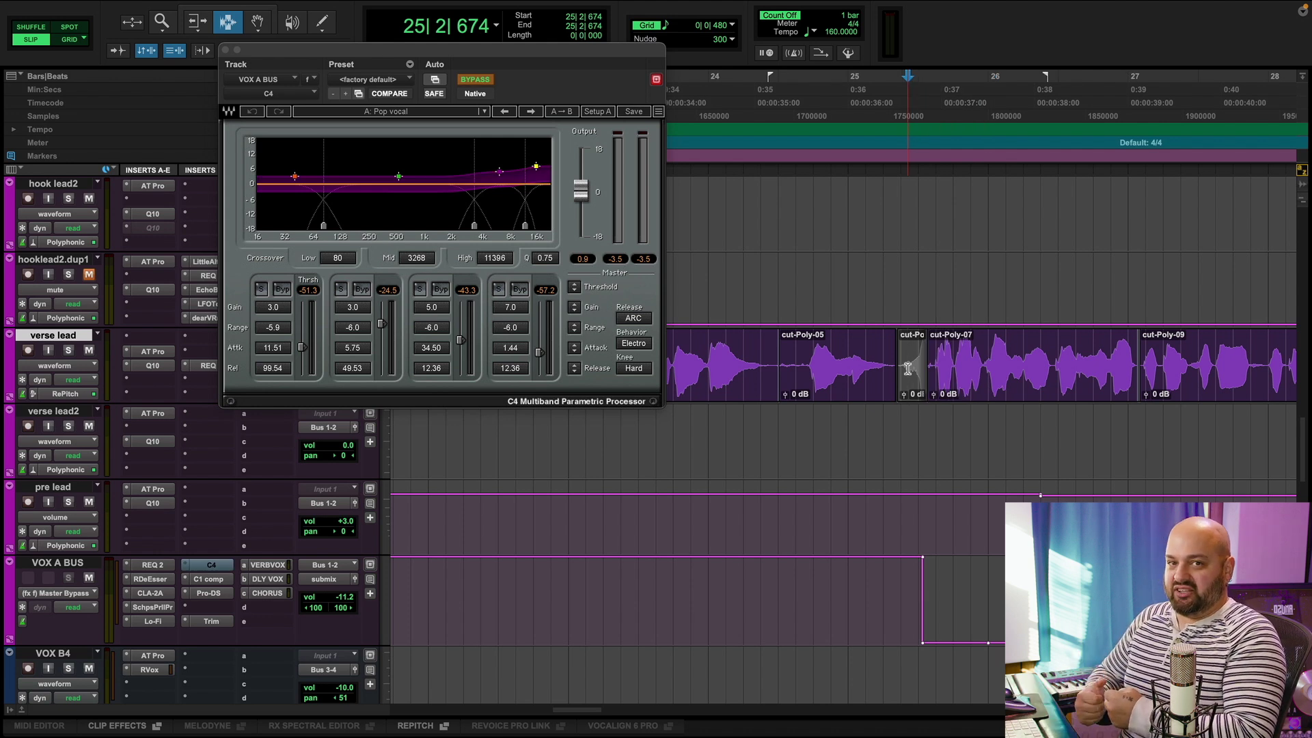
key(r)
key(r)
key(r)
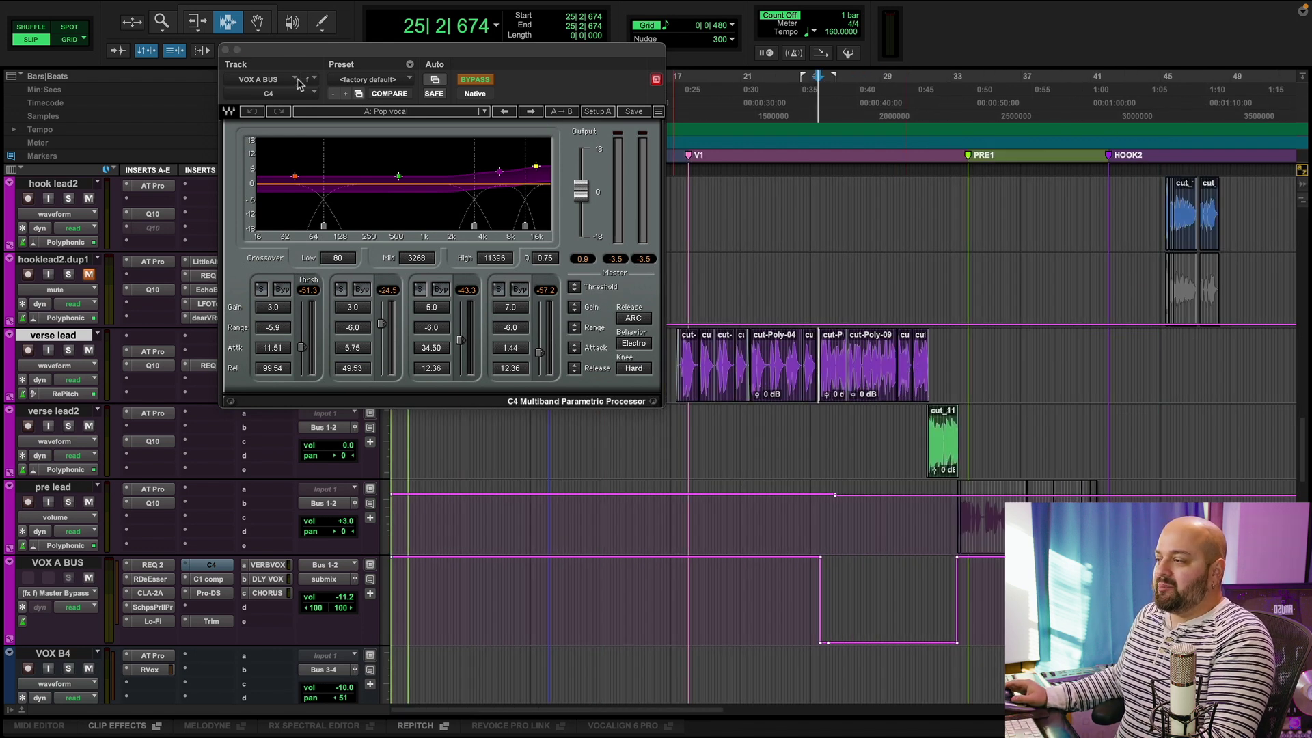
click(225, 52)
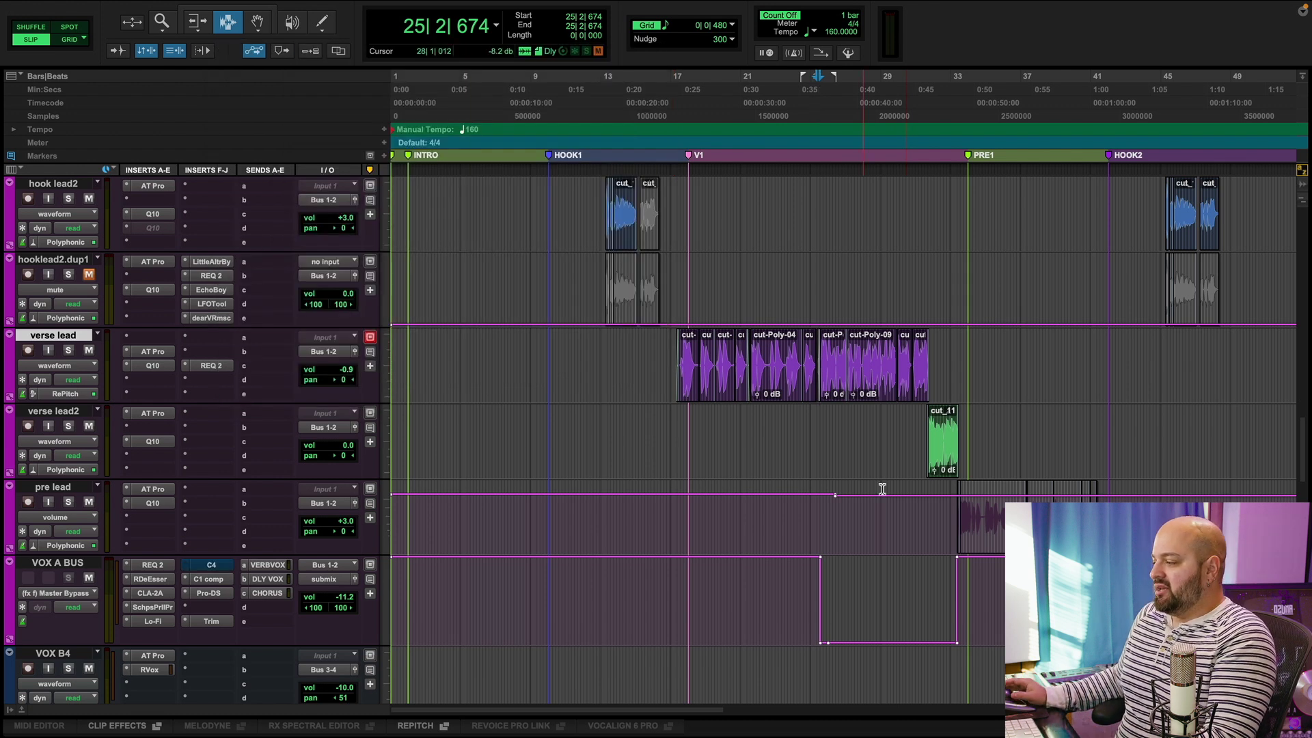
Locate the piano track's pan right automation at PRE1 and place the edit cursor at about bar 34.
key(super+bracketleft)
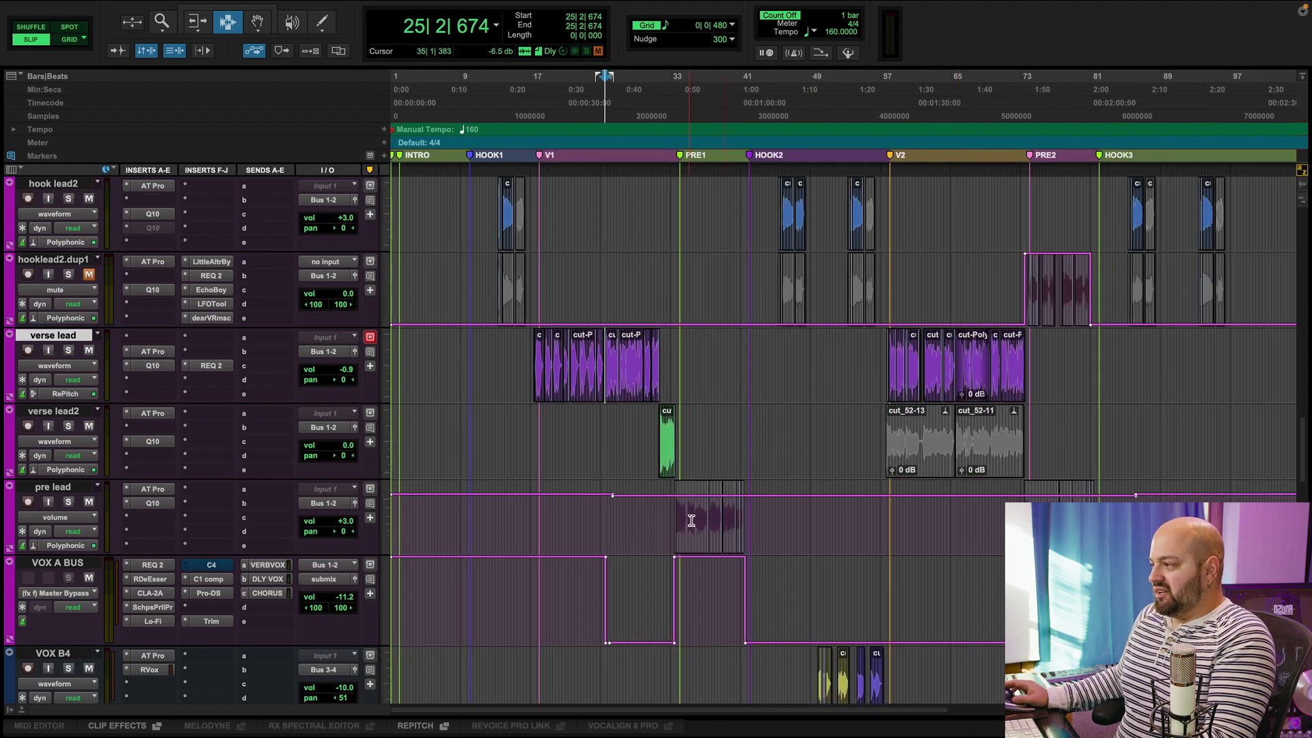
scroll(692, 520, up, 15)
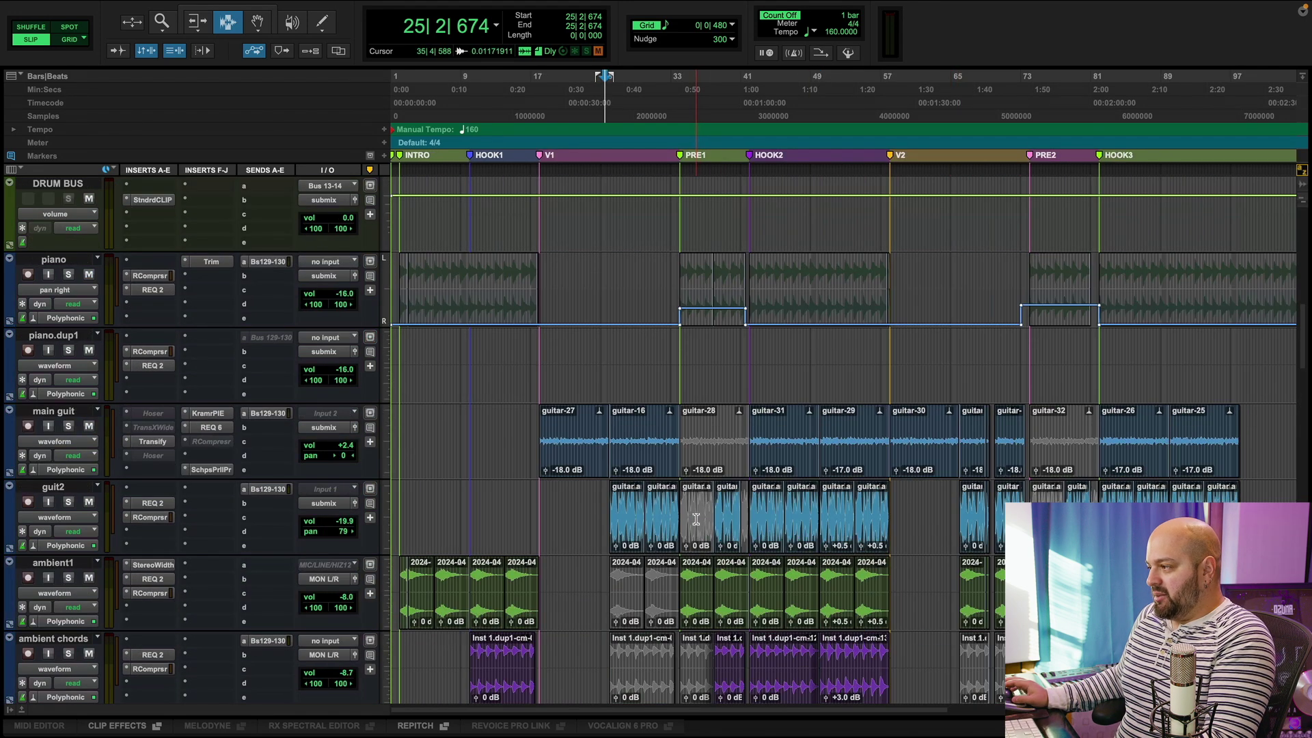
scroll(696, 519, up, 2)
click(690, 367)
key(super+bracketright)
key(super+bracketright)
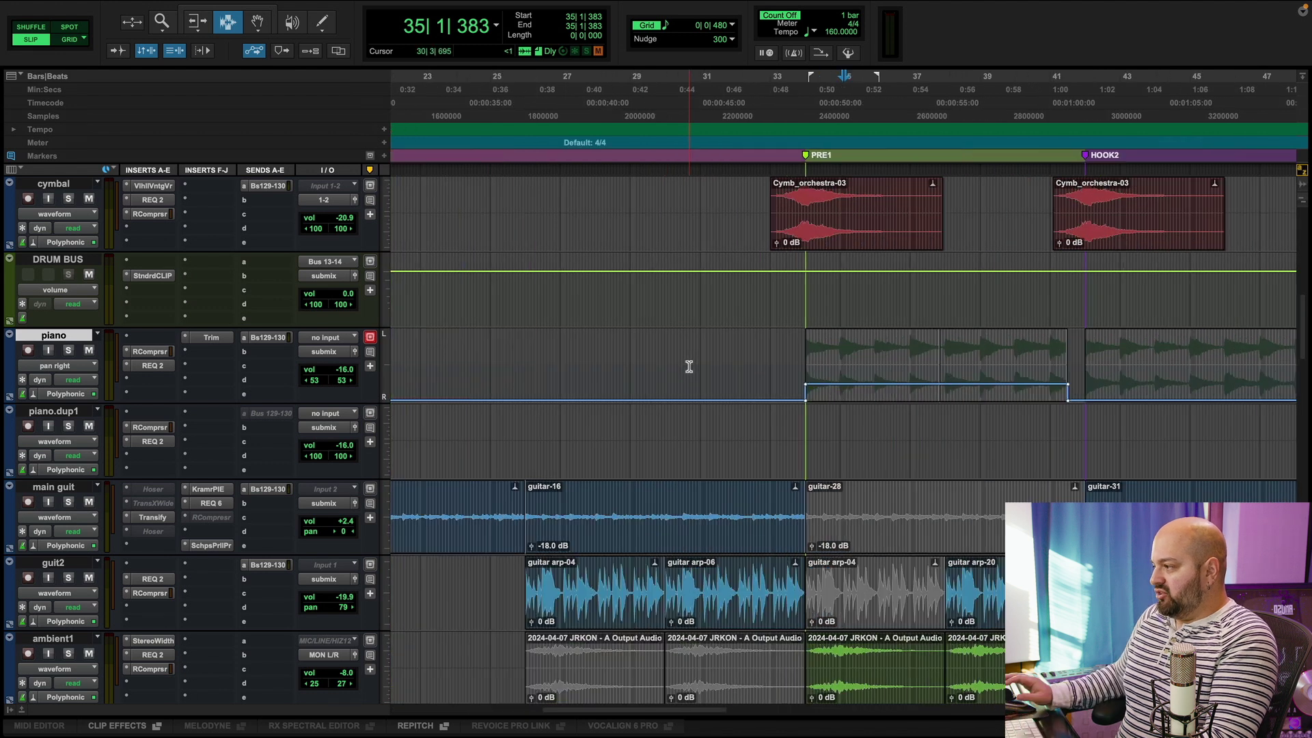
scroll(700, 408, up, 2)
click(860, 444)
click(837, 440)
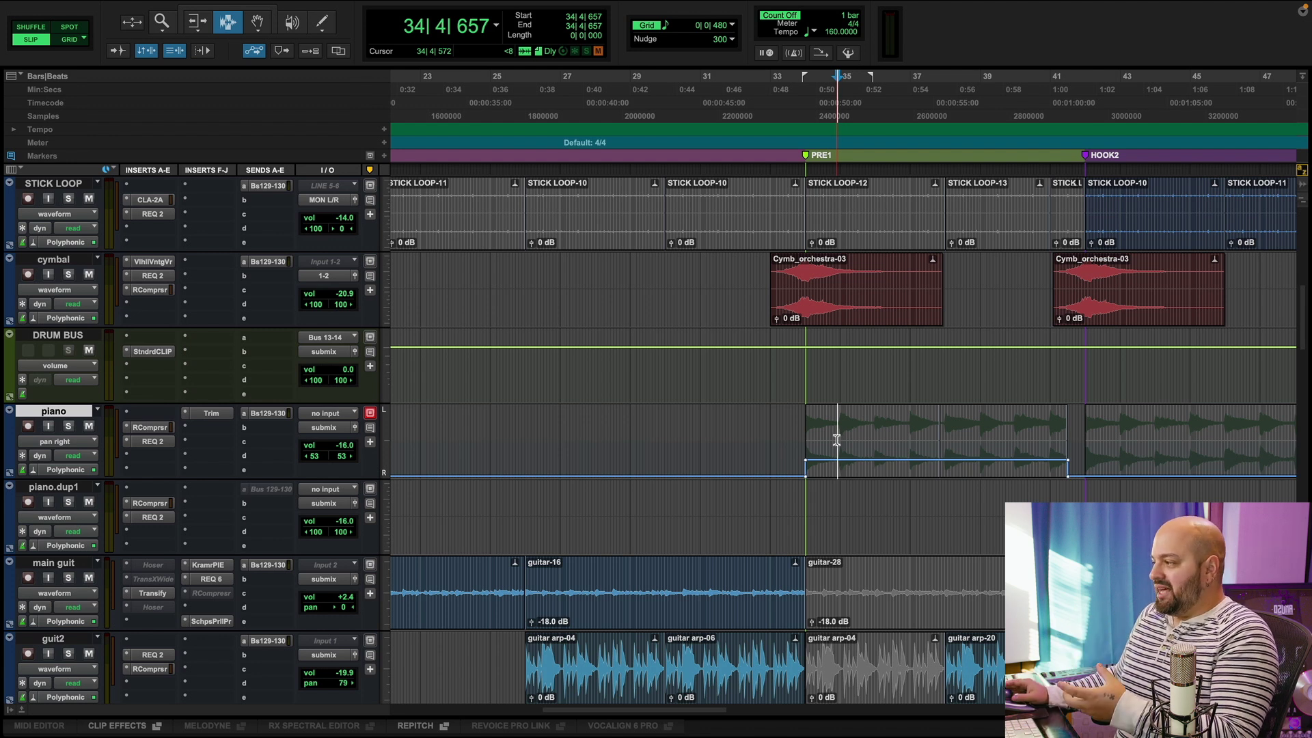
Compare the piano's panning in PRE1 and HOOK2, selecting the pan right automation from about bar 33 to bar 41.
click(1084, 430)
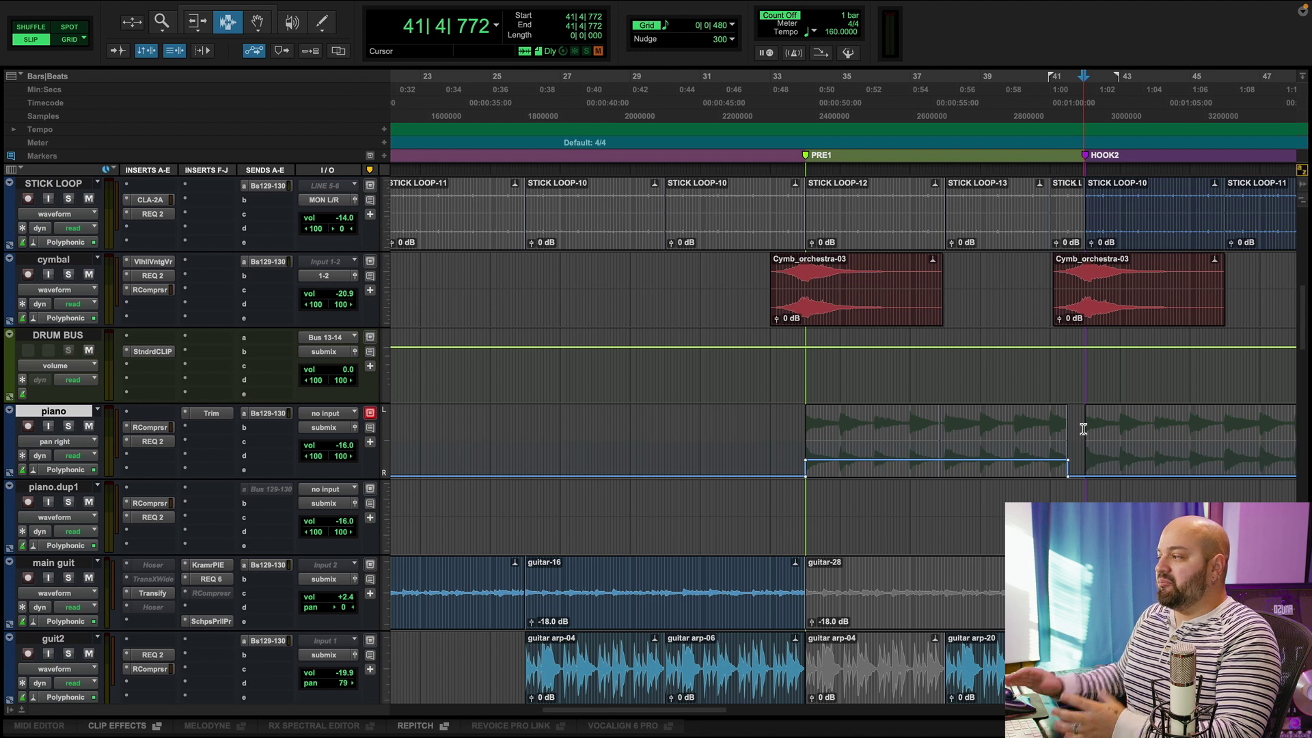
click(836, 432)
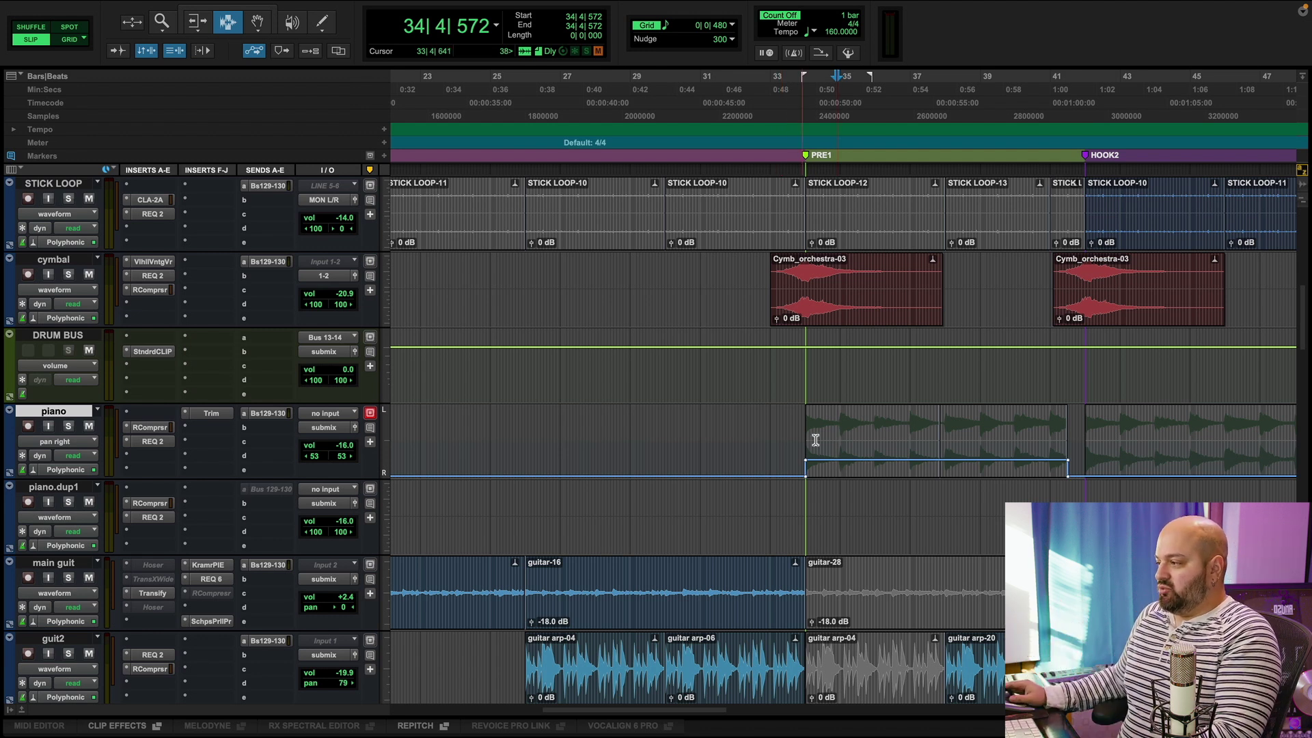
drag(806, 455, 1078, 455)
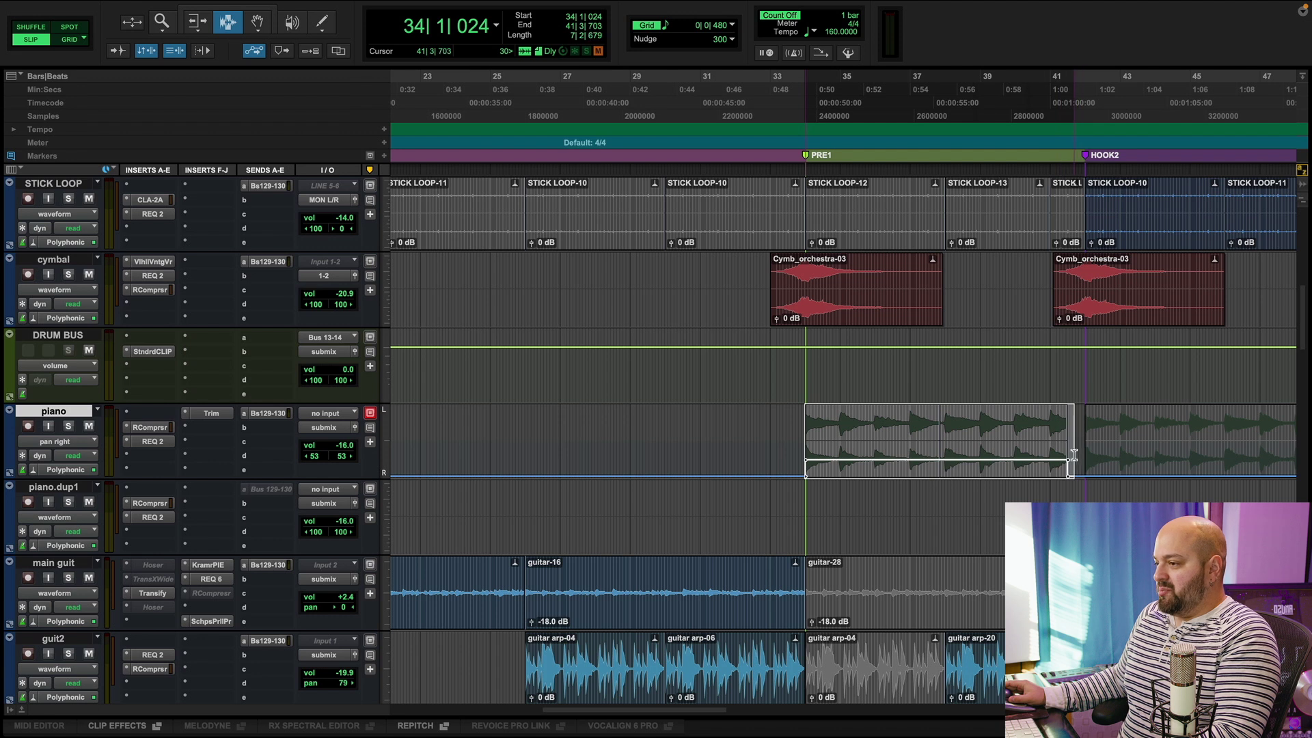
drag(787, 455, 1078, 452)
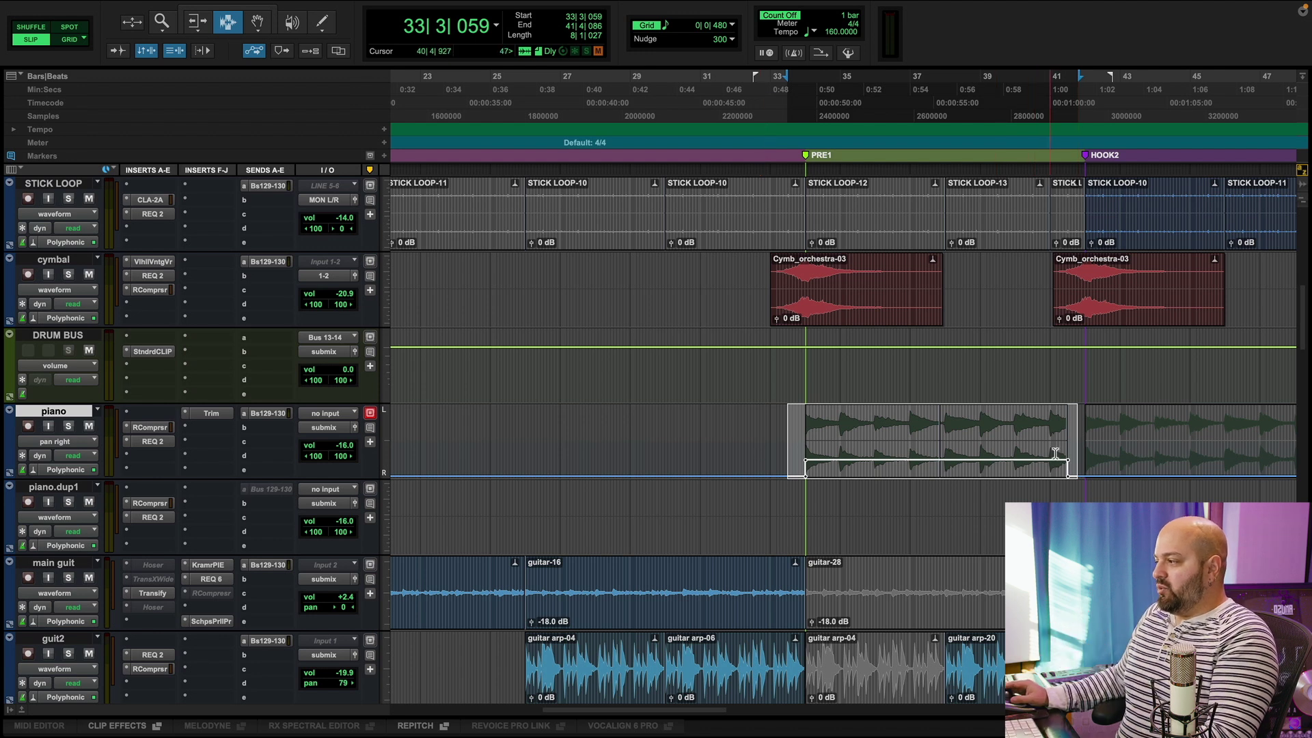
click(1083, 438)
Solo the piano and play it from about bar 37 into HOOK2 to hear the pan automation.
click(938, 440)
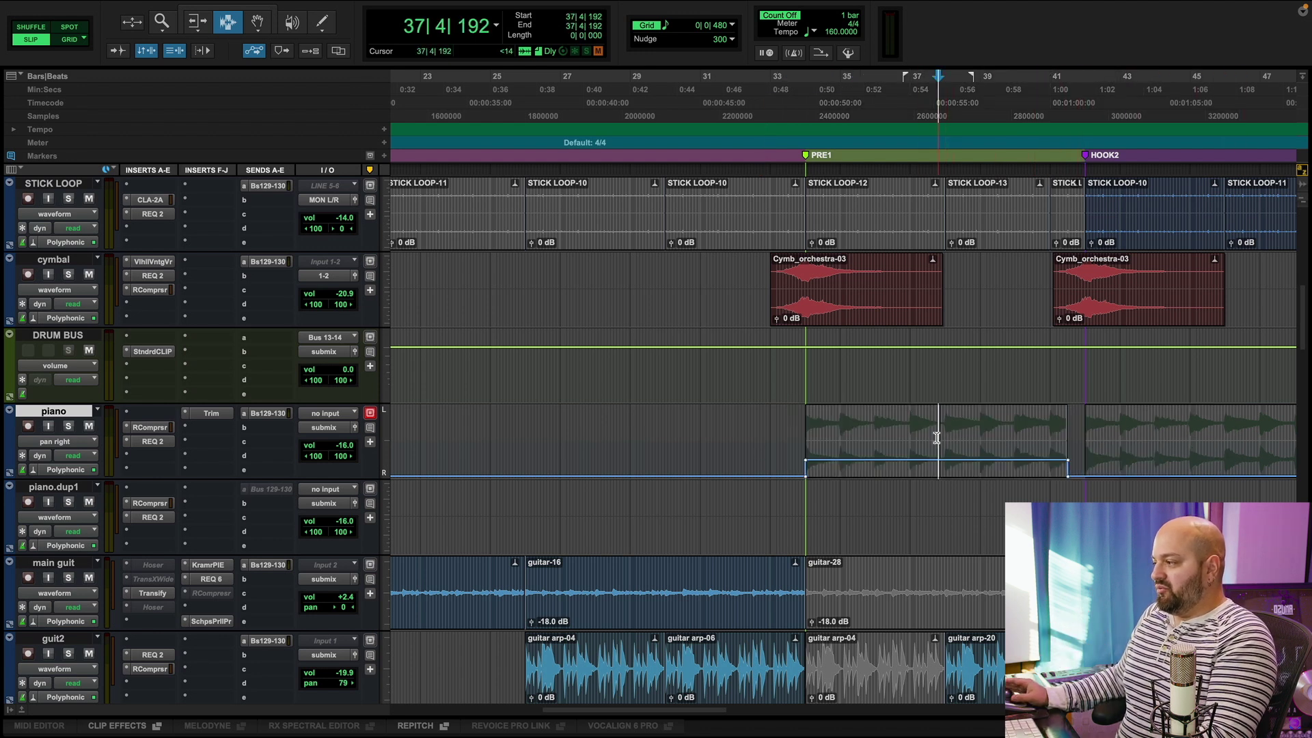
key(shift+s)
key(space)
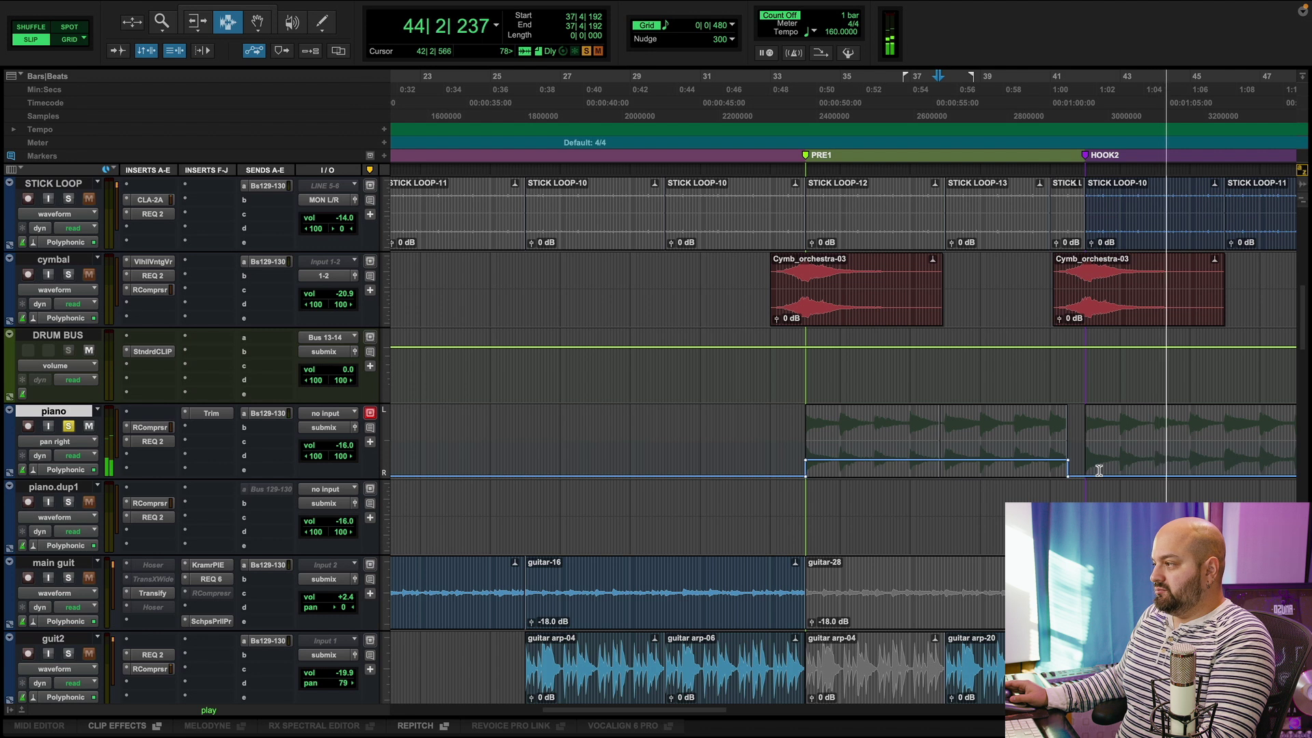
key(space)
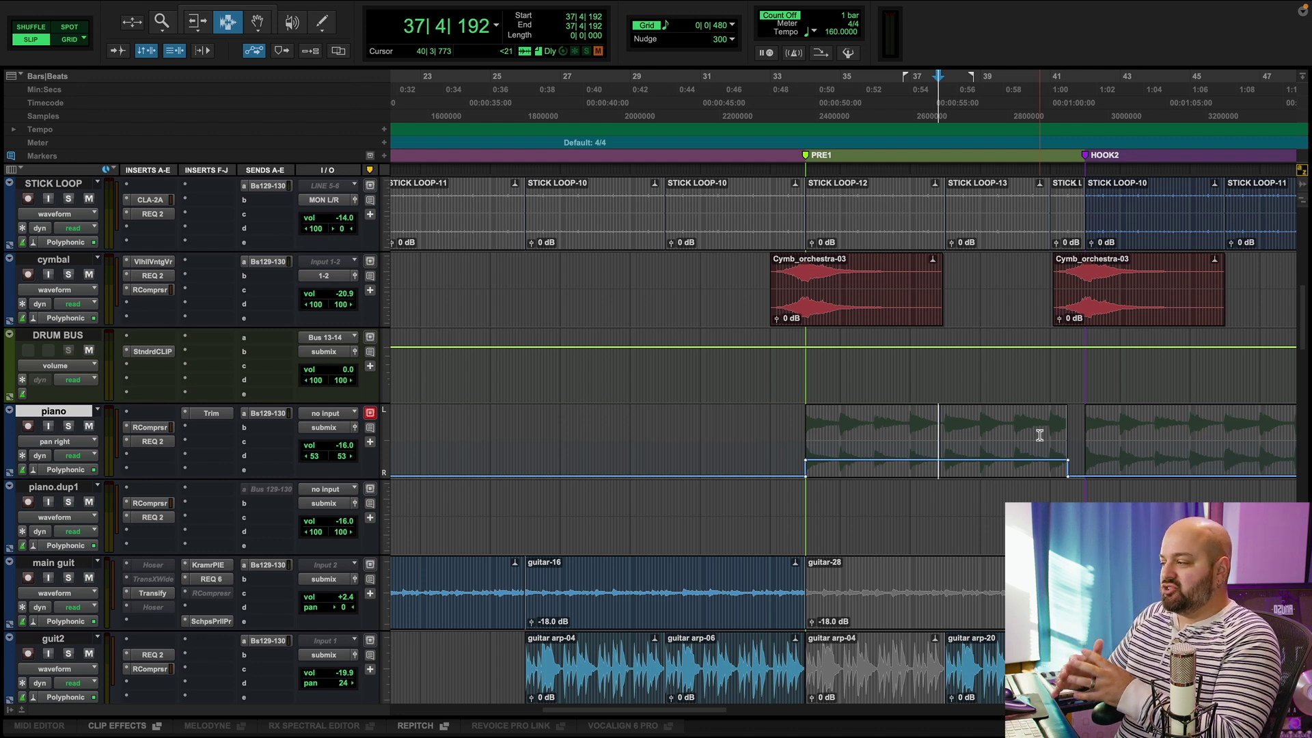
Review the piano's pan right automation across the whole song, selecting the short range where V1 begins, around bars 17 to 18.
click(77, 442)
click(47, 441)
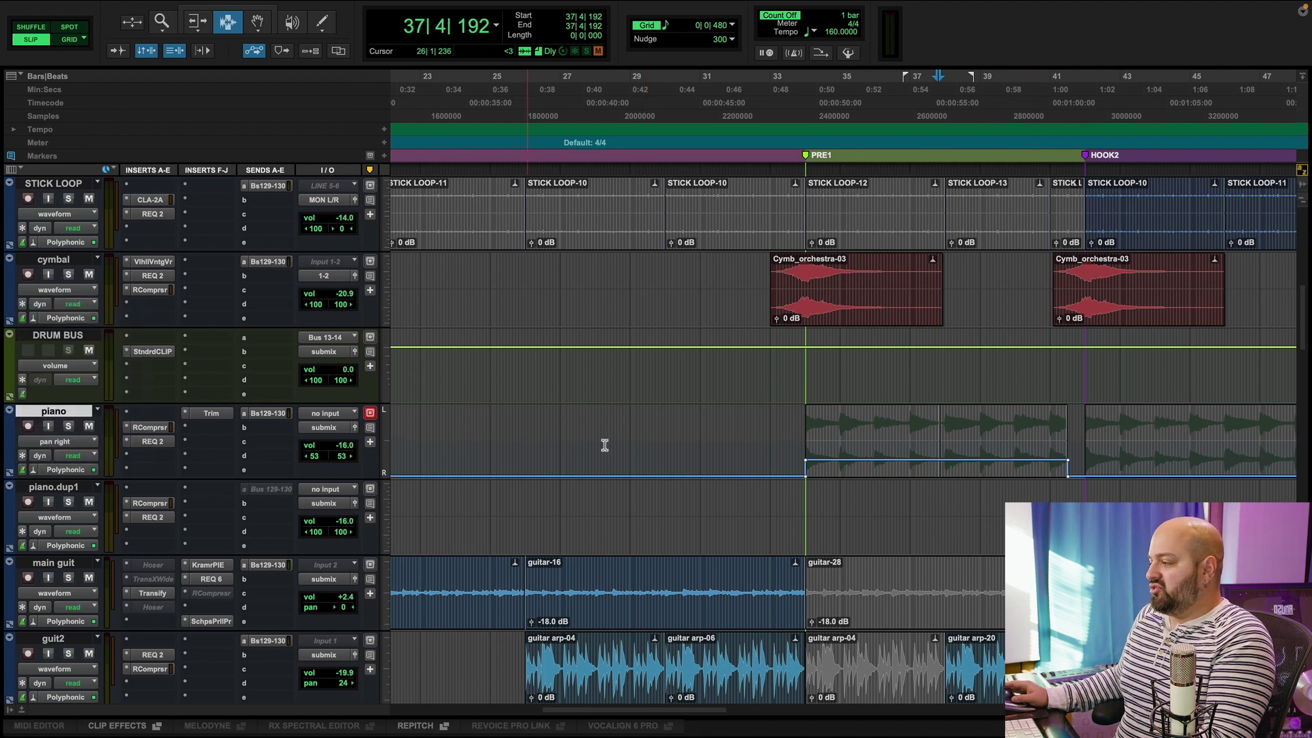
click(920, 438)
key(r)
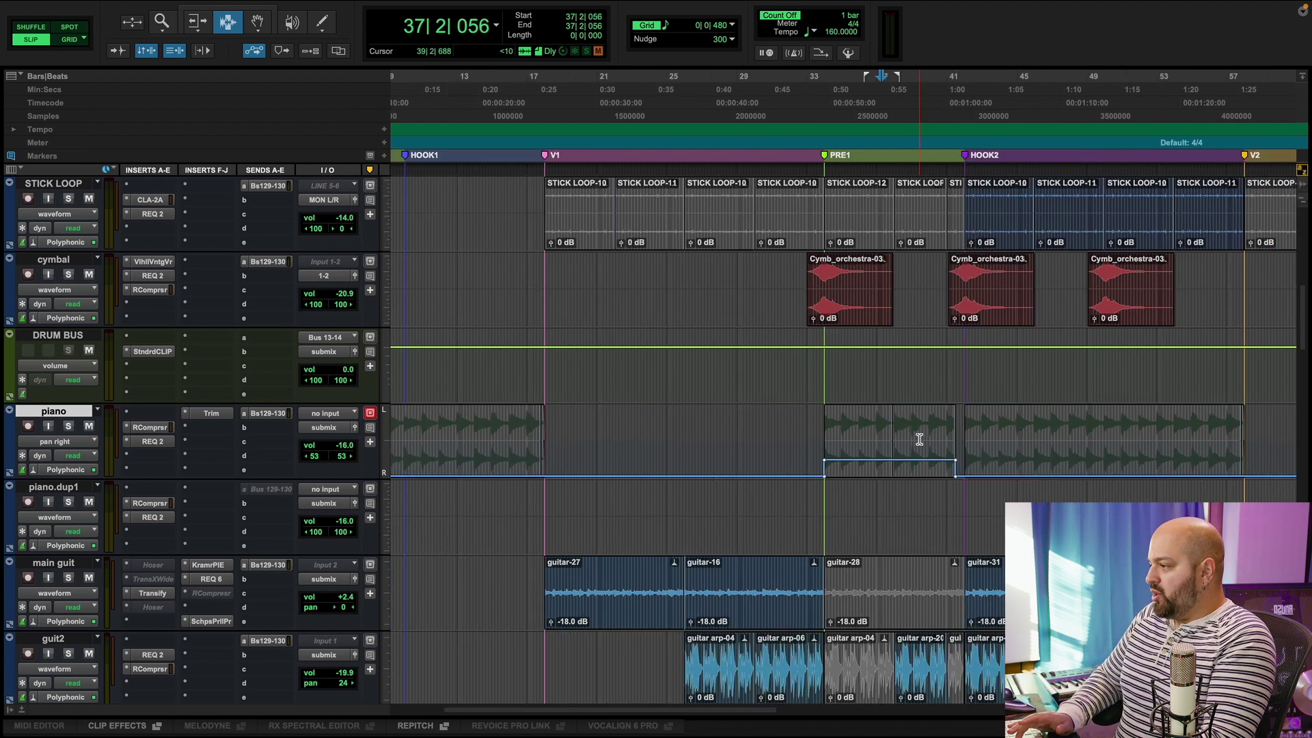
key(r)
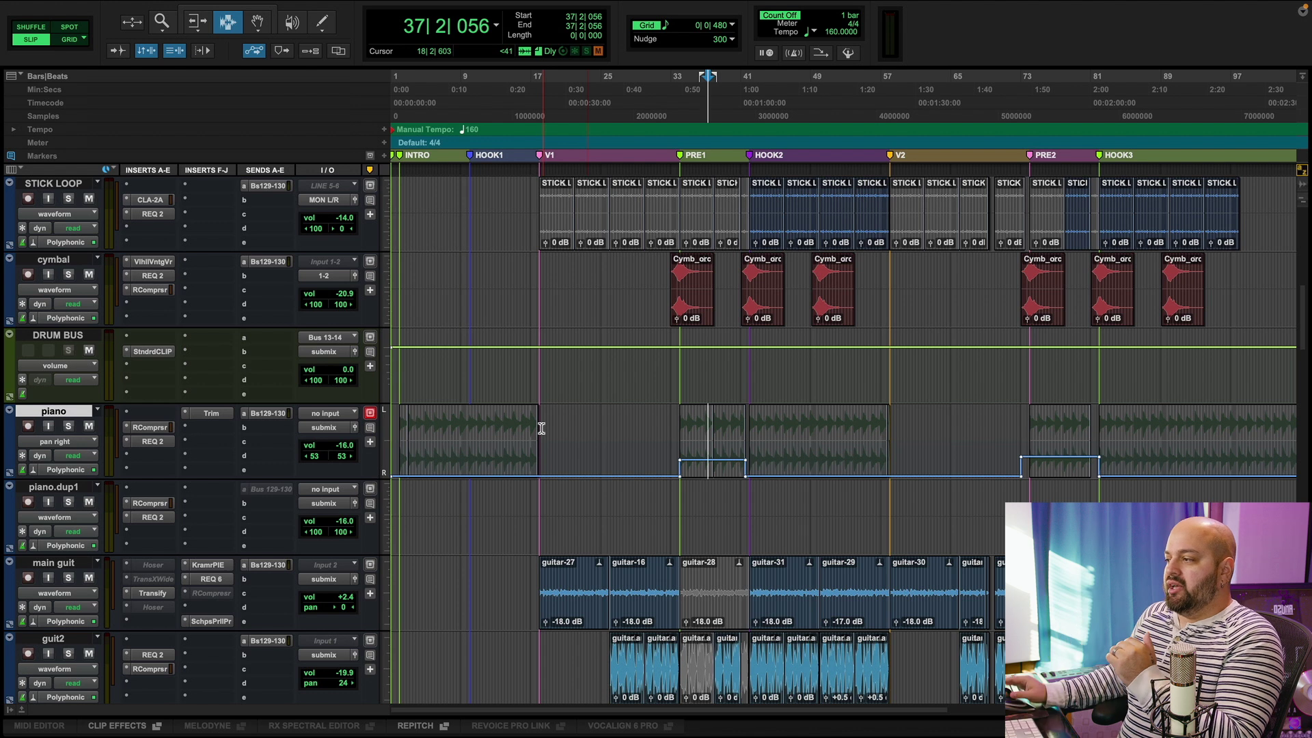
drag(536, 433, 540, 435)
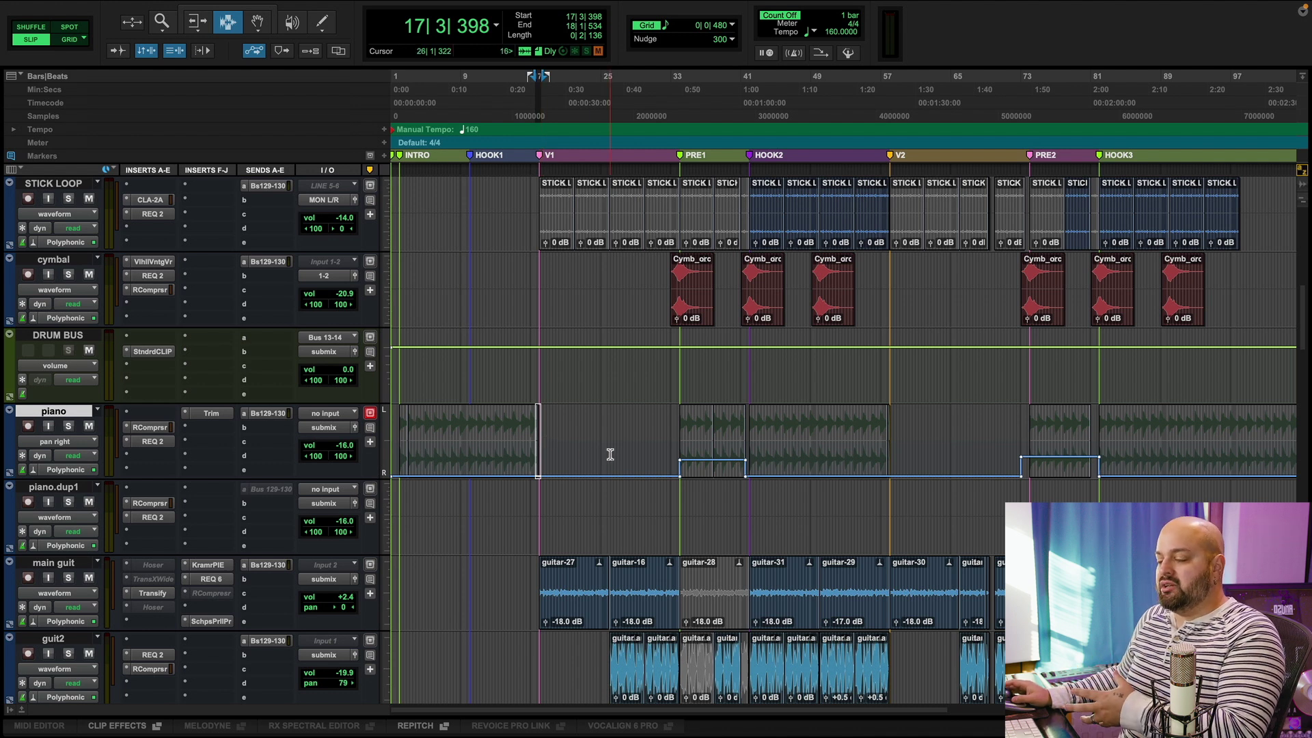
Find the mute automation on hooklead2.dup1 and place the edit cursor at about bar 73, just before PRE2.
scroll(639, 531, down, 4)
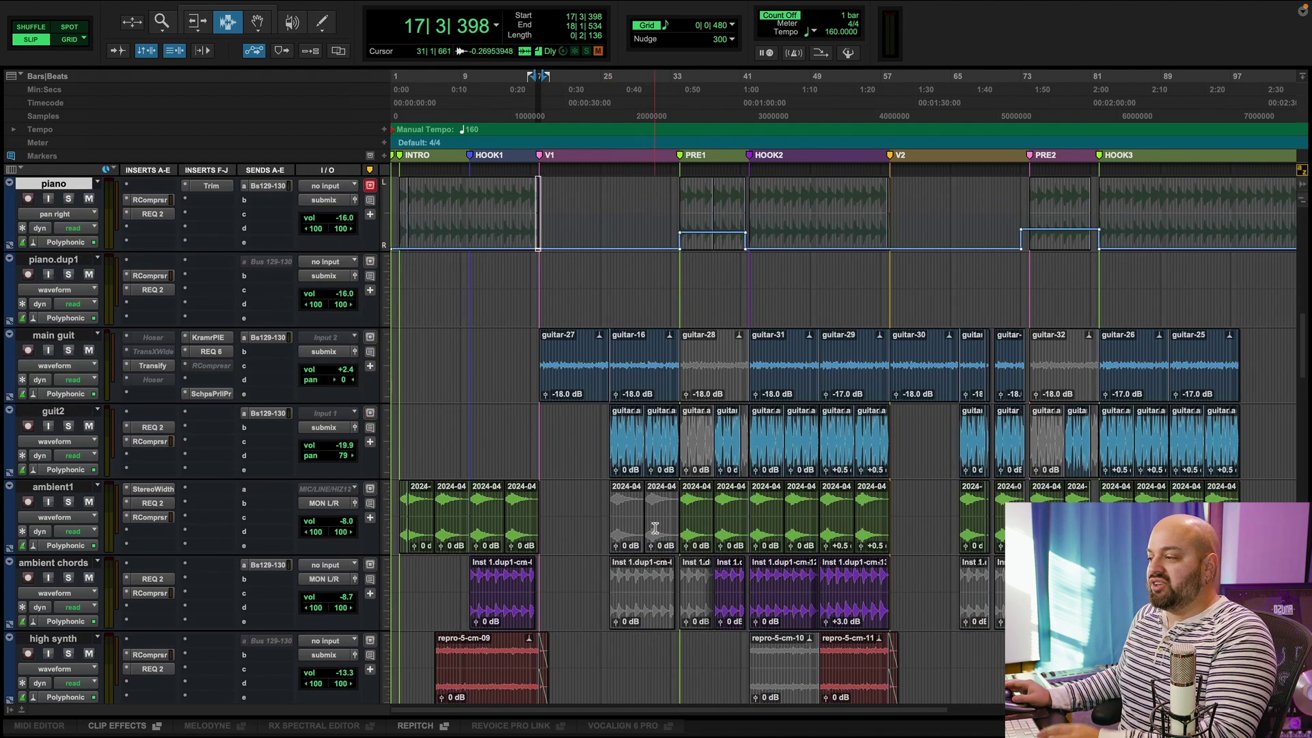
scroll(649, 531, down, 10)
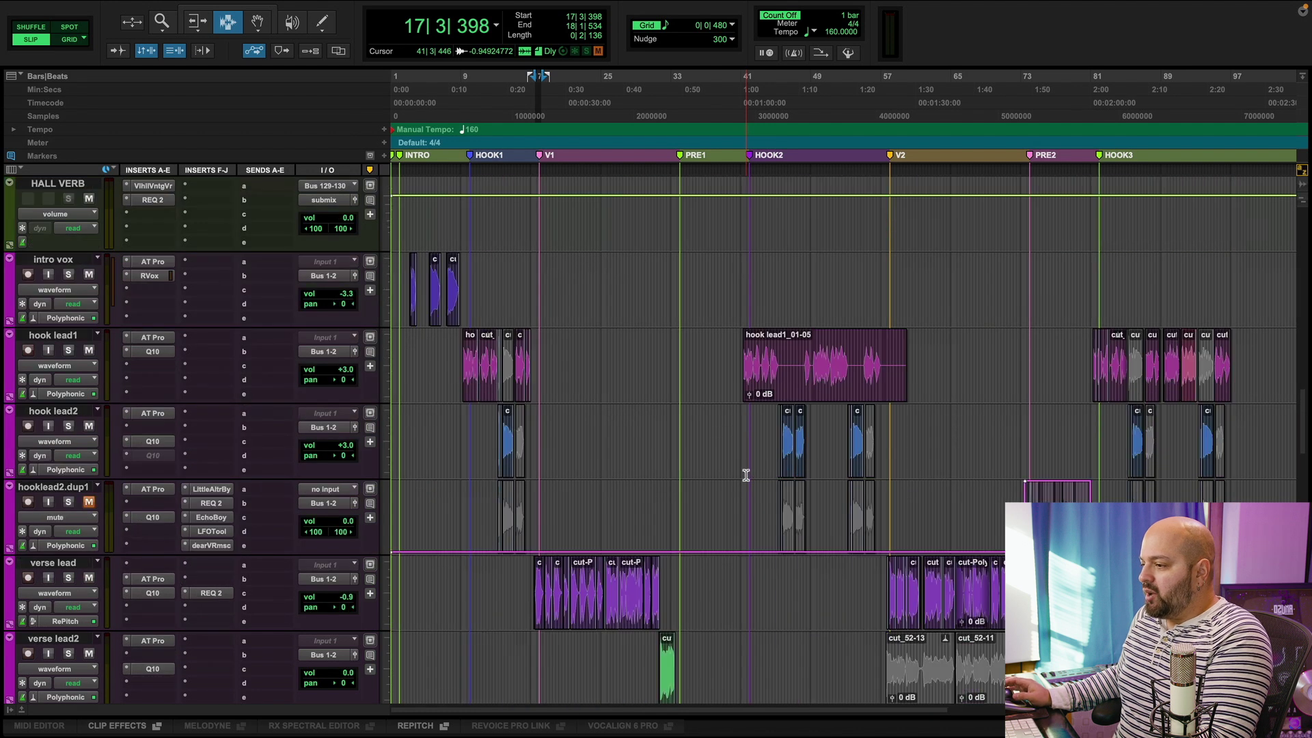
scroll(887, 477, up, 3)
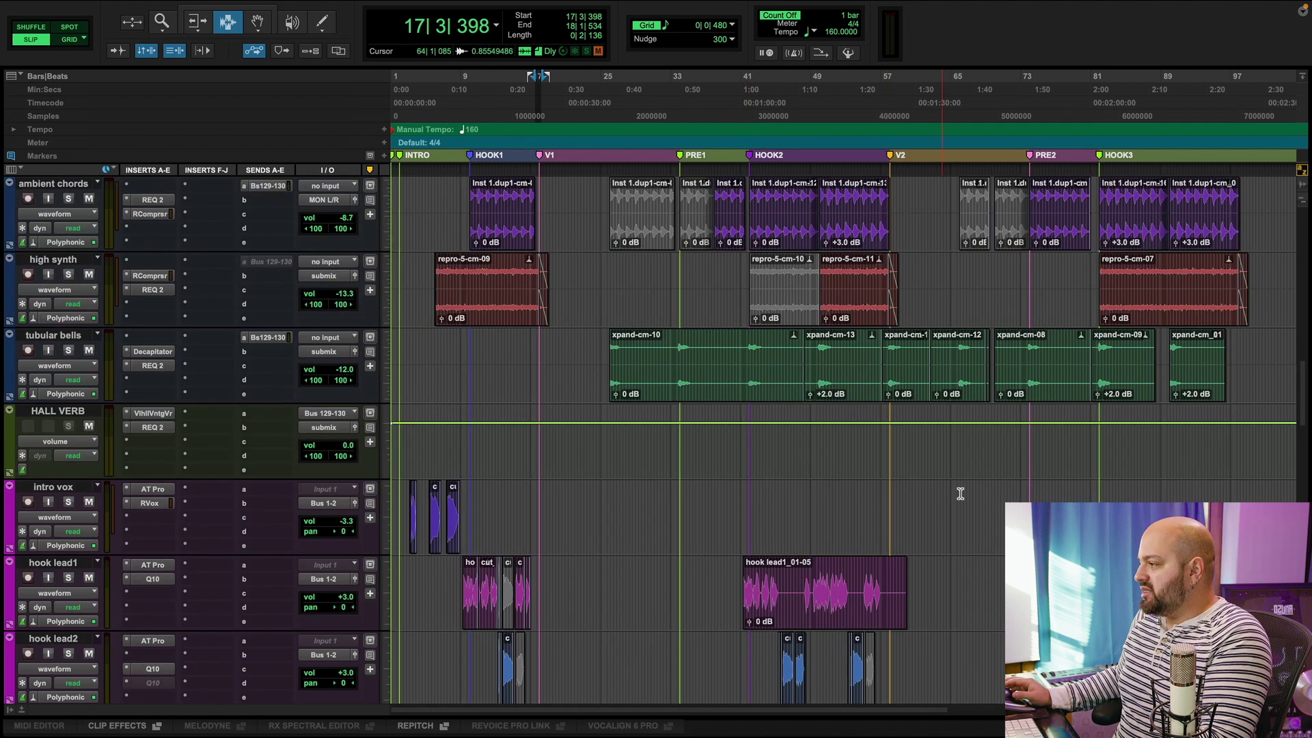
scroll(952, 492, down, 4)
click(1009, 433)
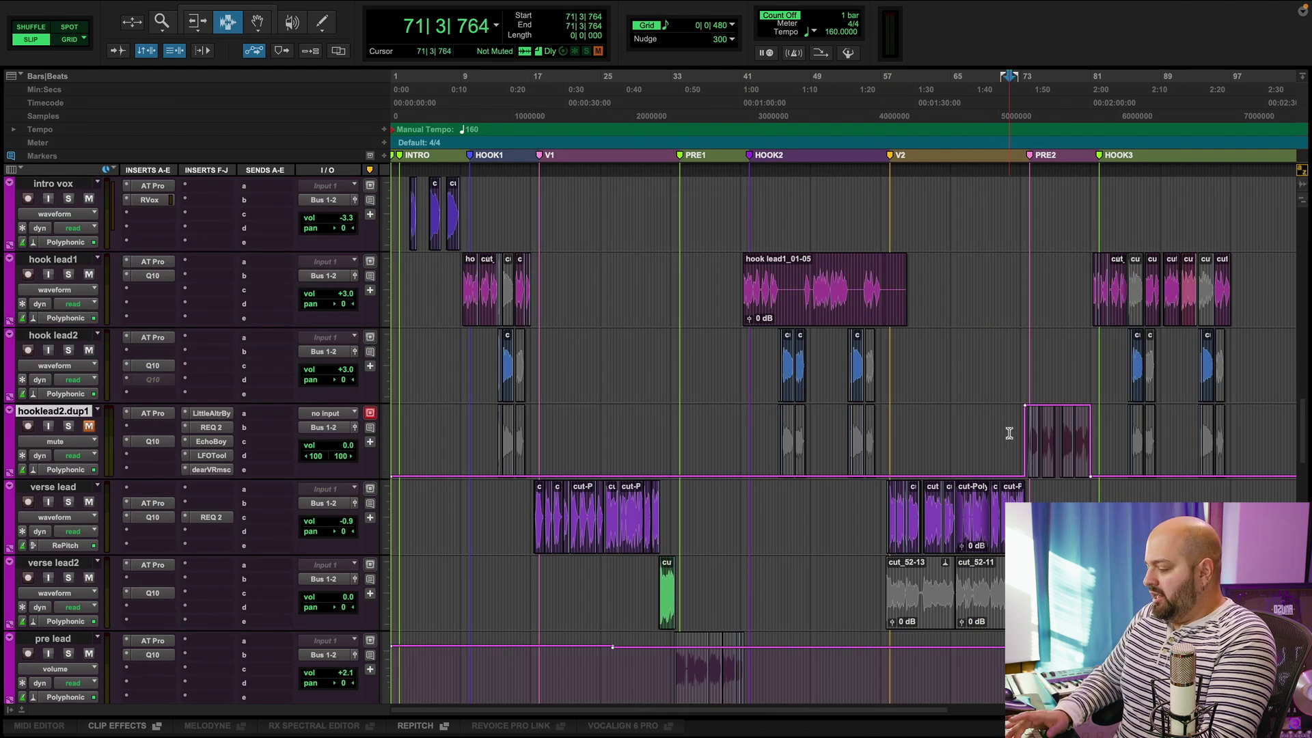
key(t)
click(875, 430)
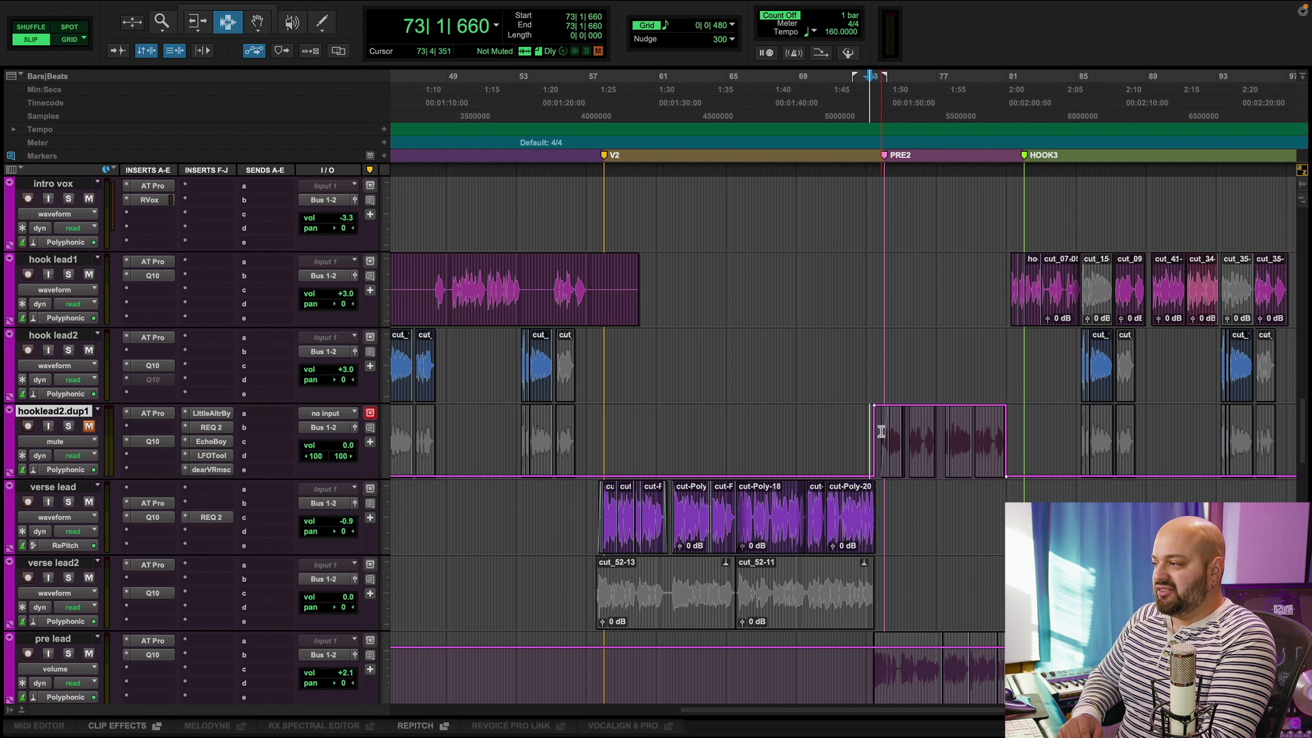
click(876, 432)
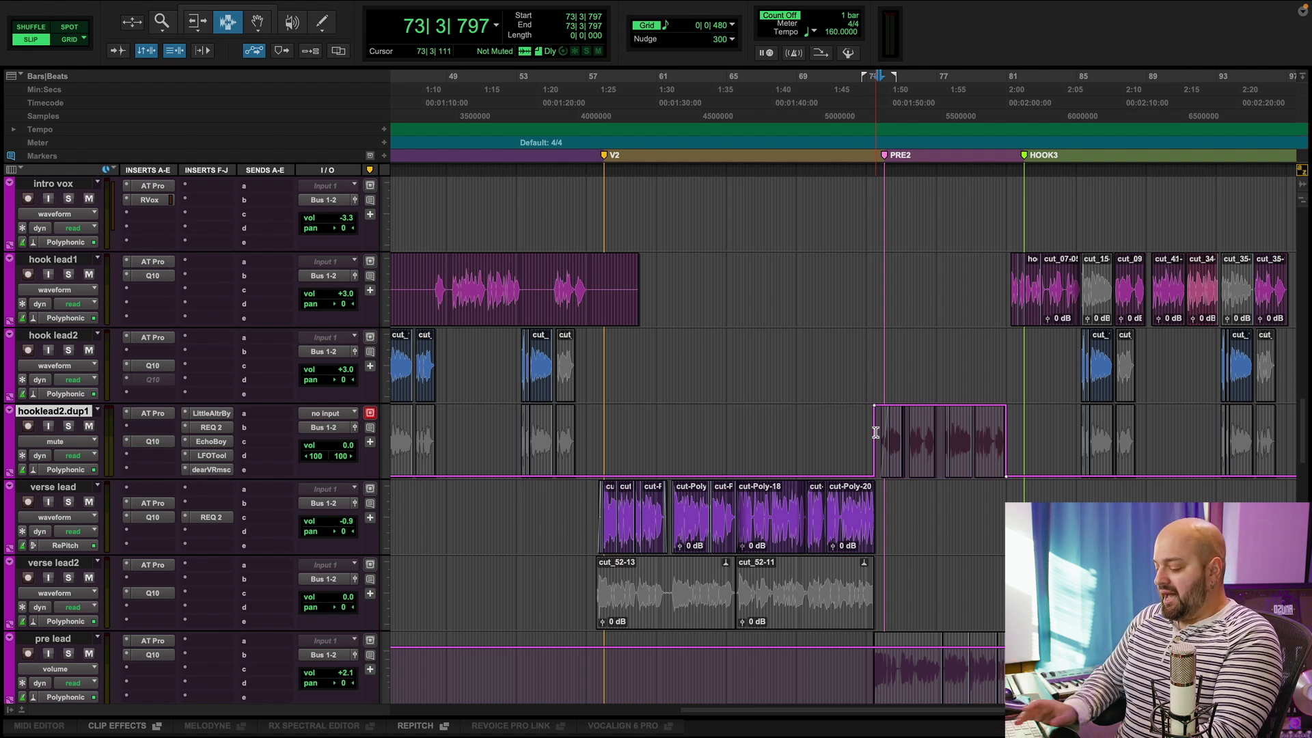
key(ctrl+bracketright)
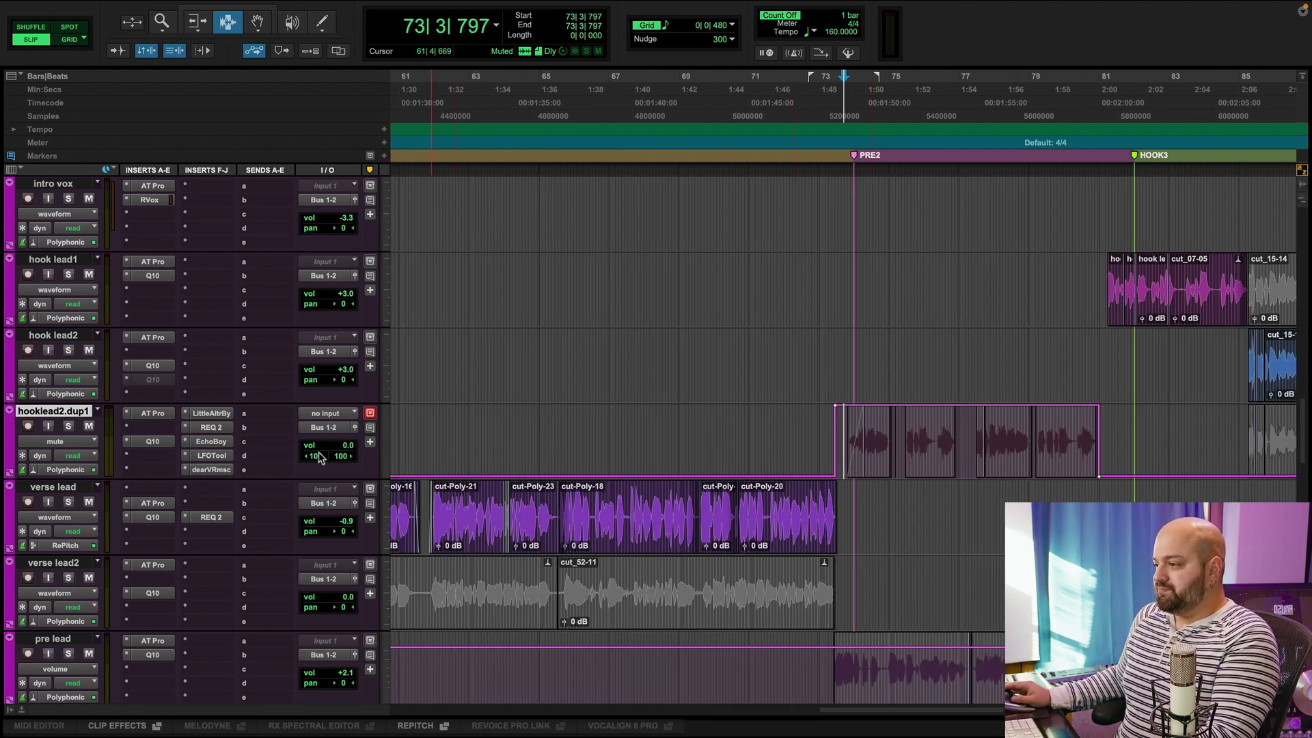
Try raising the hooklead2.dup1 volume to +3.0 and +4.8 dB, and reset it to 0.0 dB.
drag(330, 453, 332, 444)
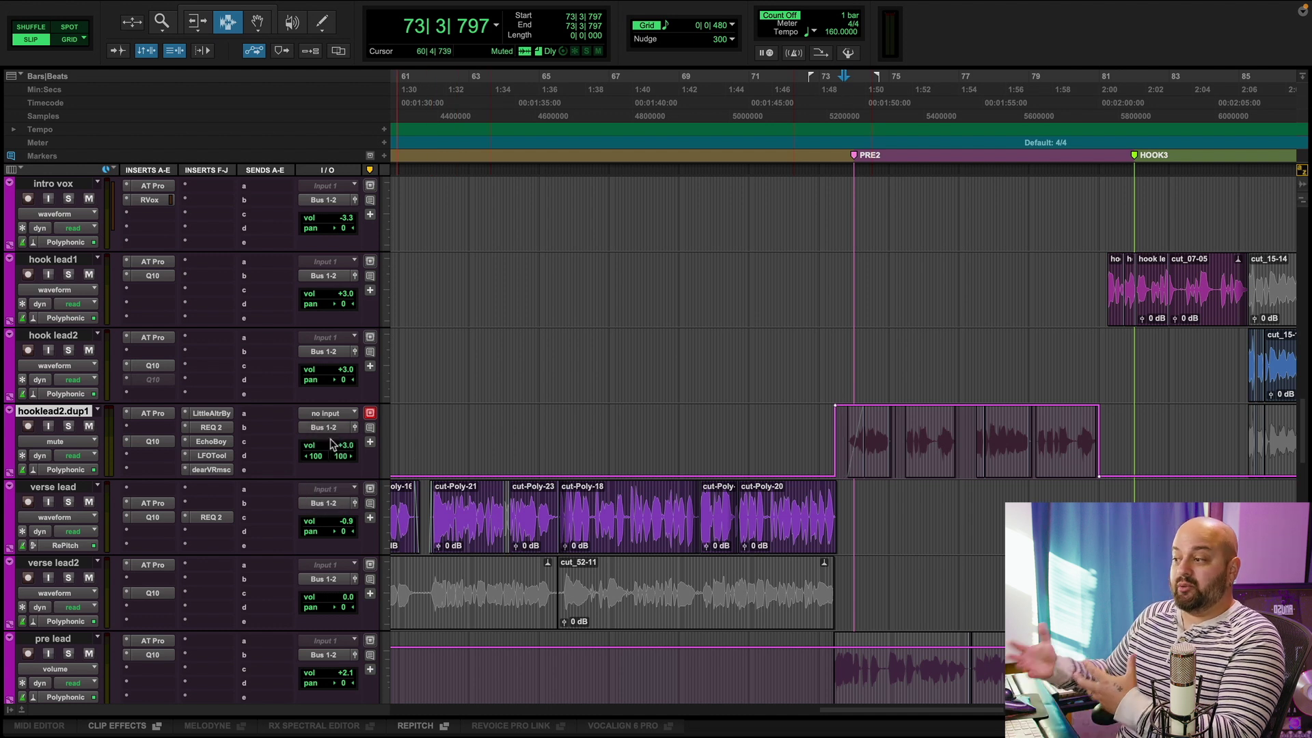
drag(335, 452, 334, 443)
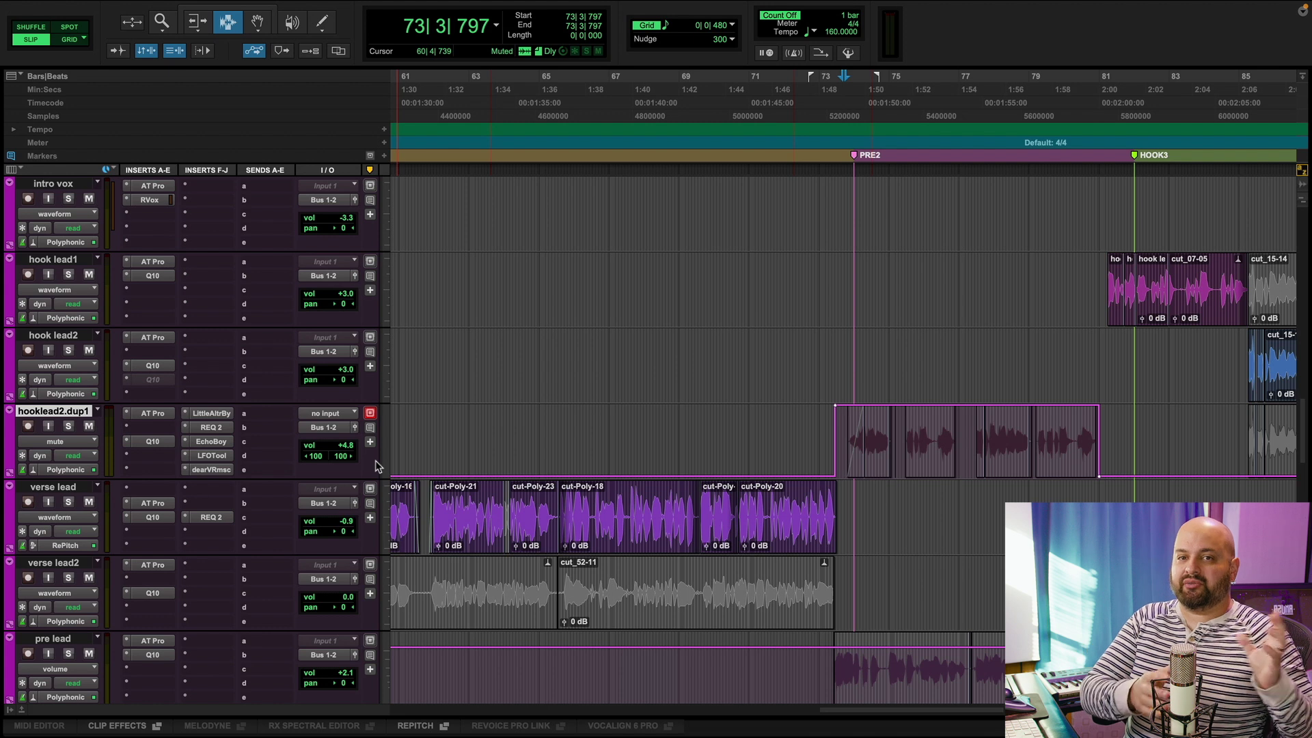
alt+click(340, 451)
Play the full mix from bar 72 through PRE2 into HOOK3 to hear the mute automation on hooklead2.dup1.
key(shift+m)
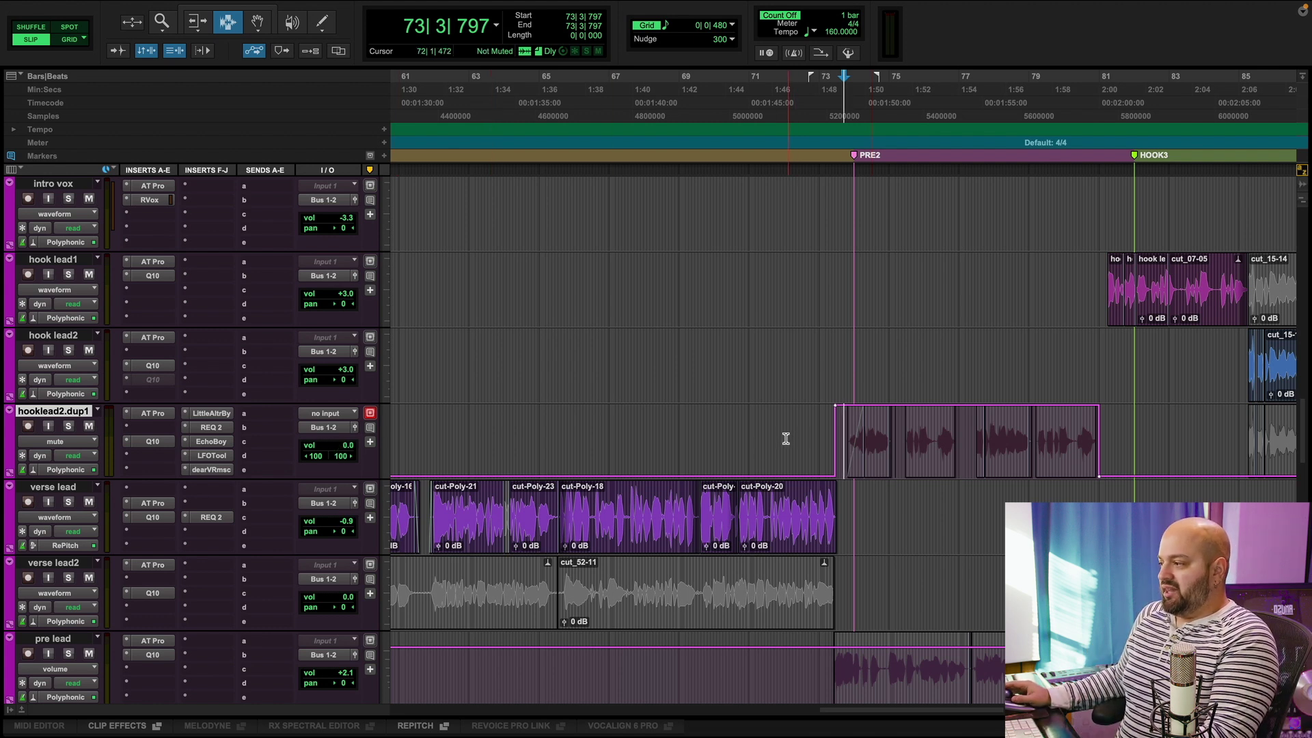
click(785, 439)
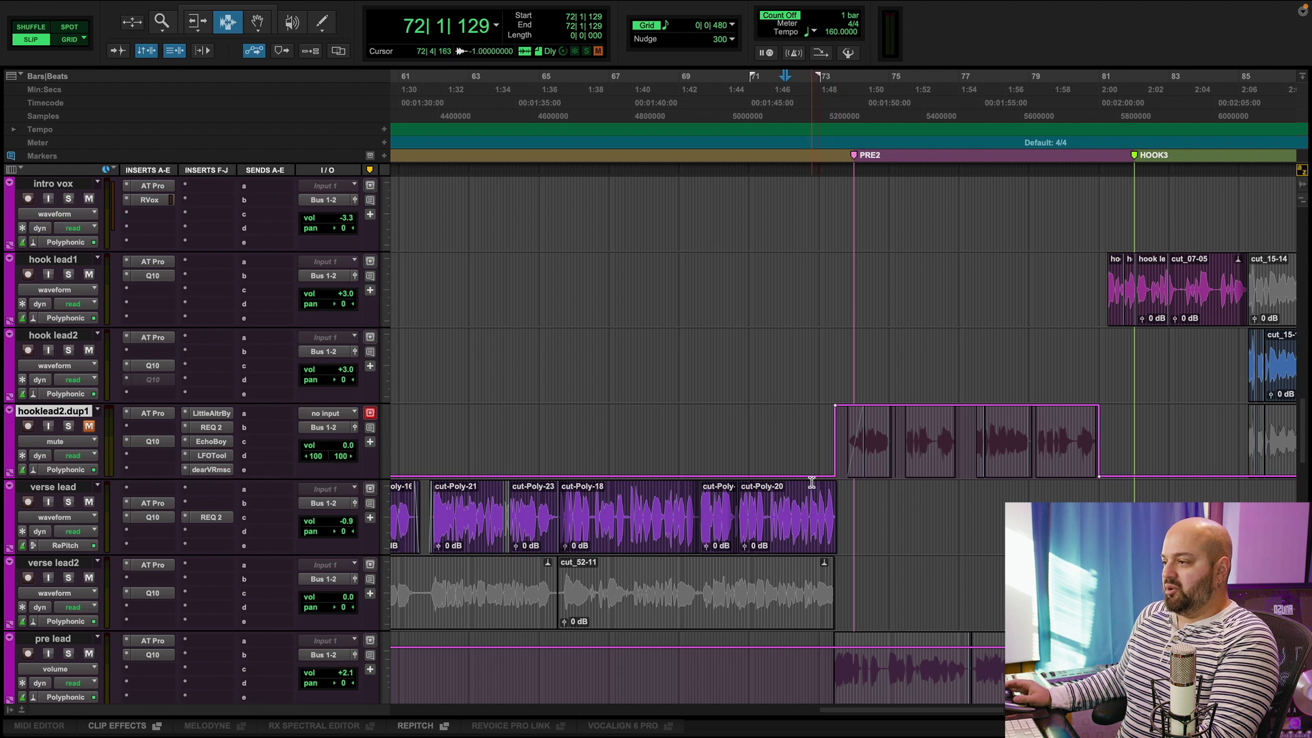
key(space)
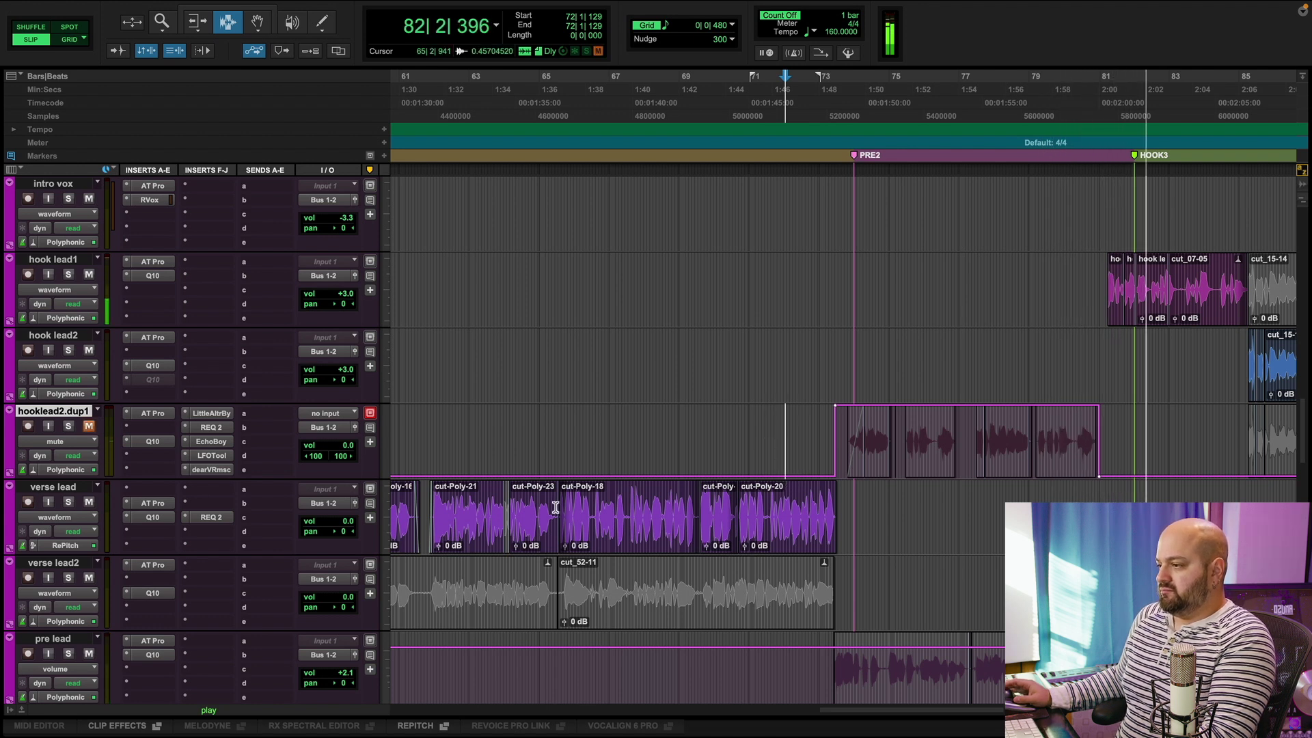
key(space)
Solo hooklead2.dup1 and play it from about bar 73 through PRE2 with its volume raised to +4.8 dB.
click(69, 426)
click(814, 438)
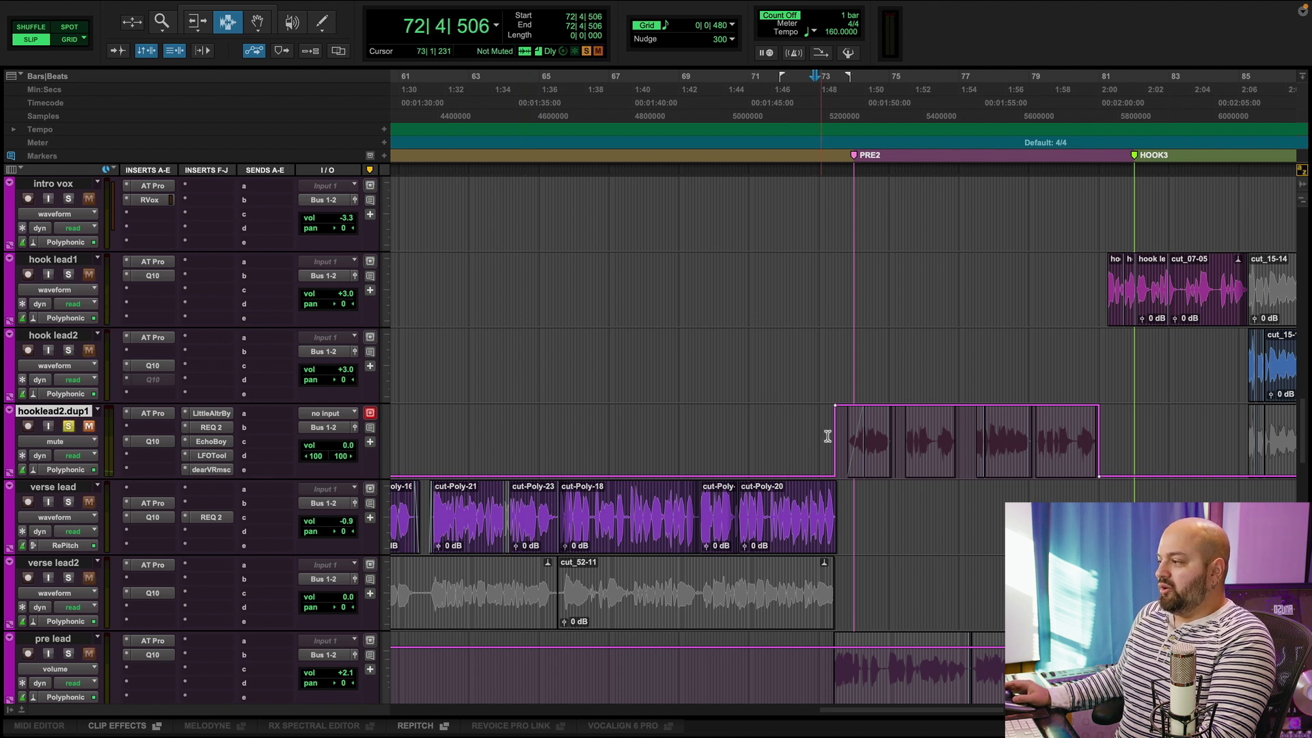
drag(348, 445, 343, 445)
click(832, 445)
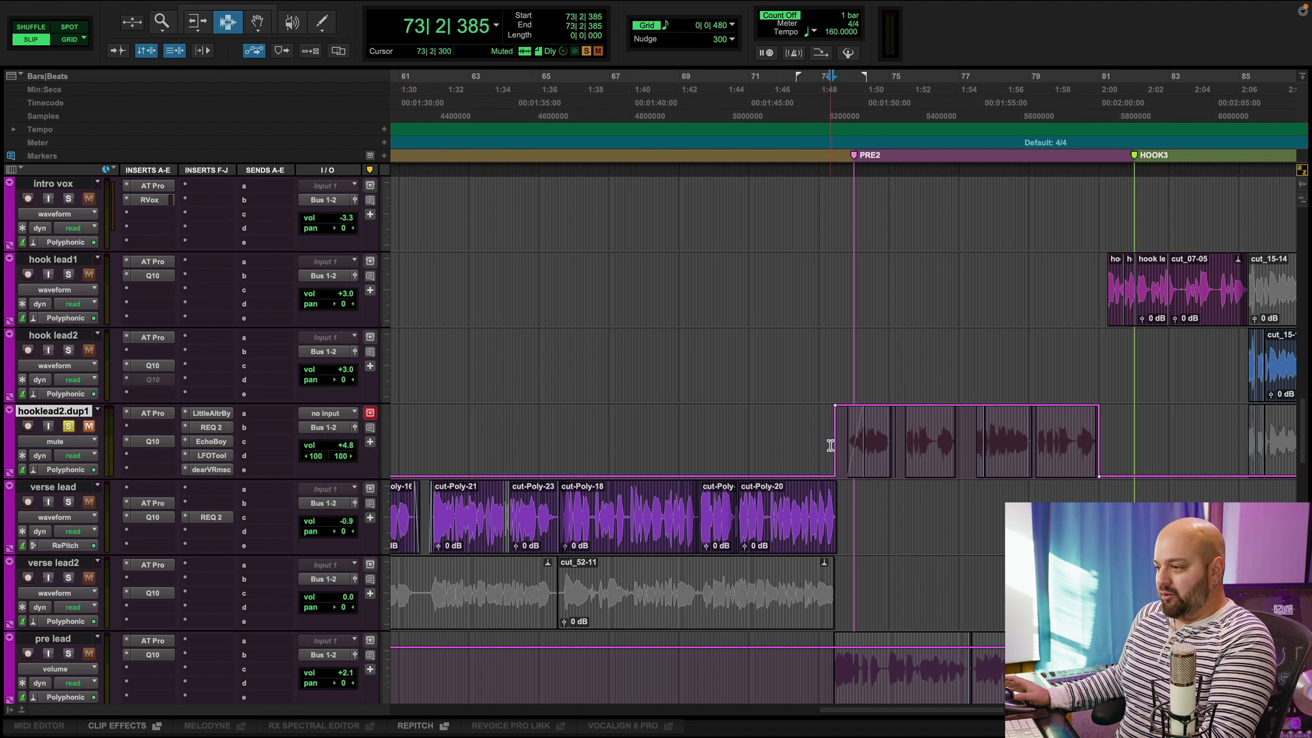
key(shift+m)
key(space)
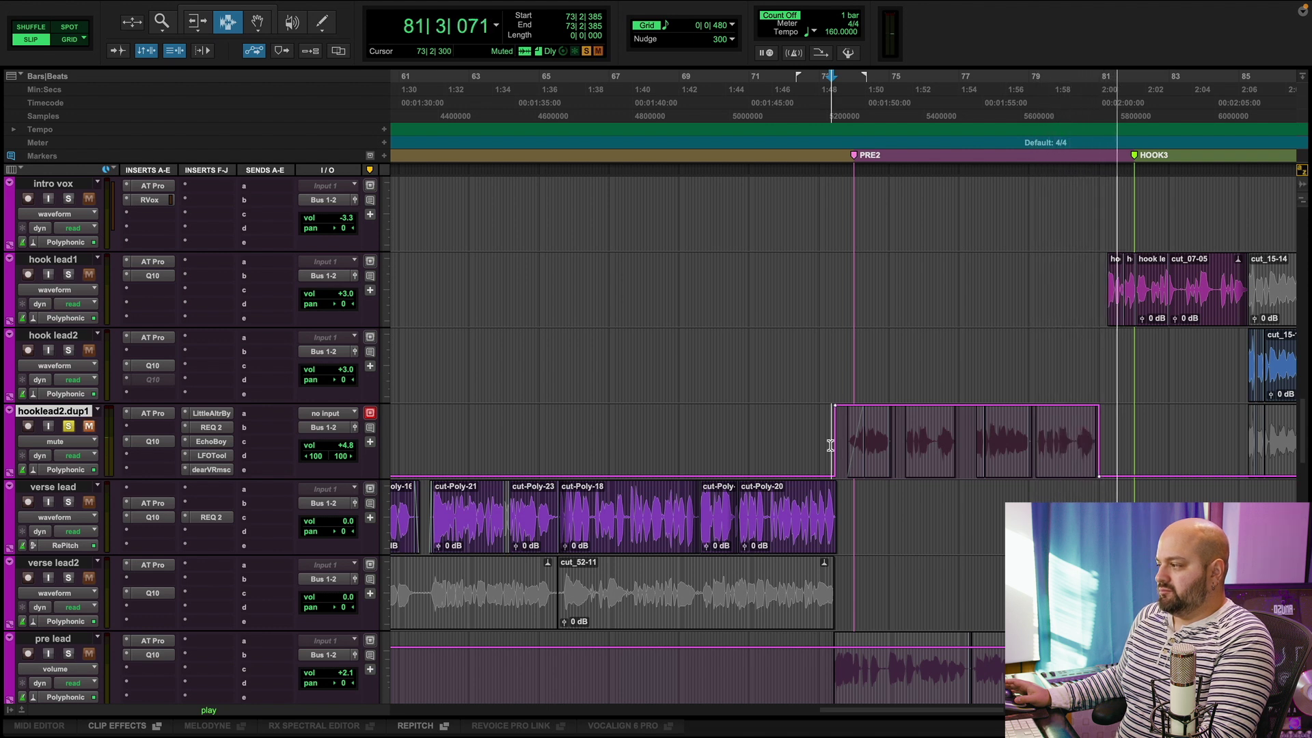
key(space)
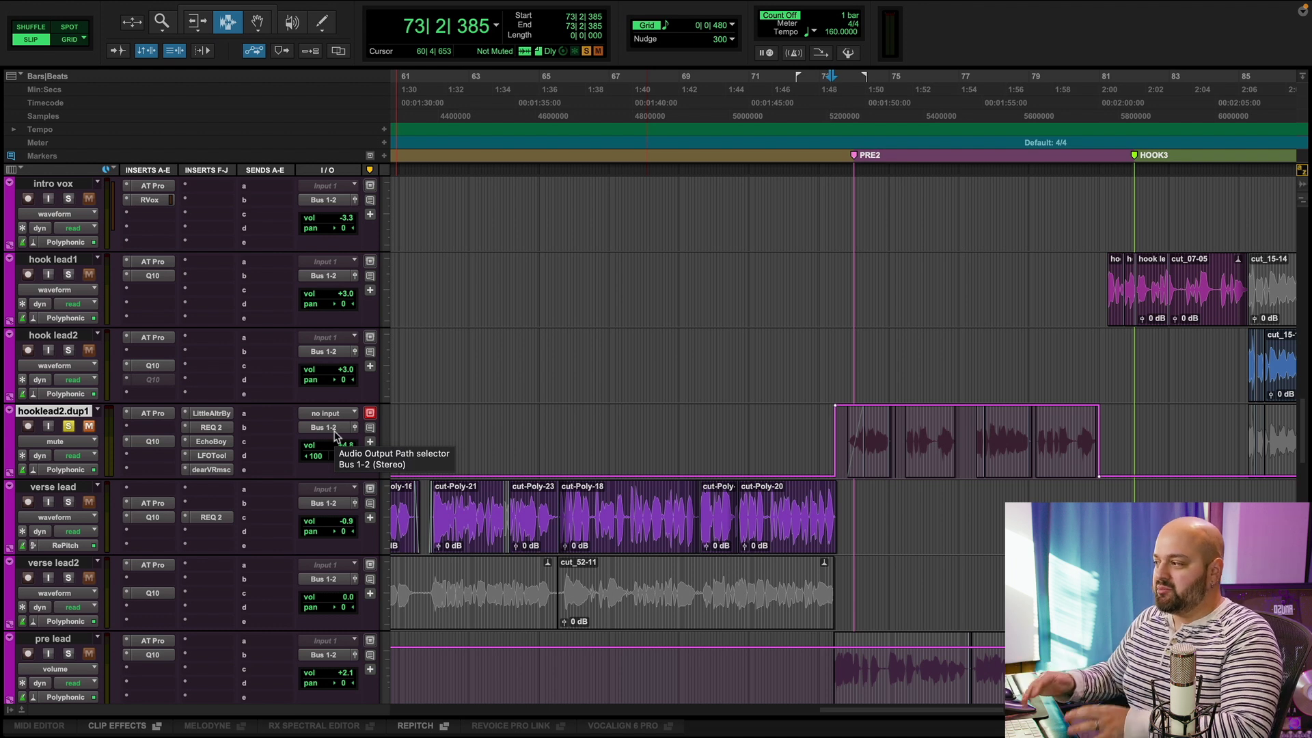
Examine the Little AlterBoy, REQ 2 and EchoBoy settings on hooklead2.dup1, closing each plug-in window.
click(211, 413)
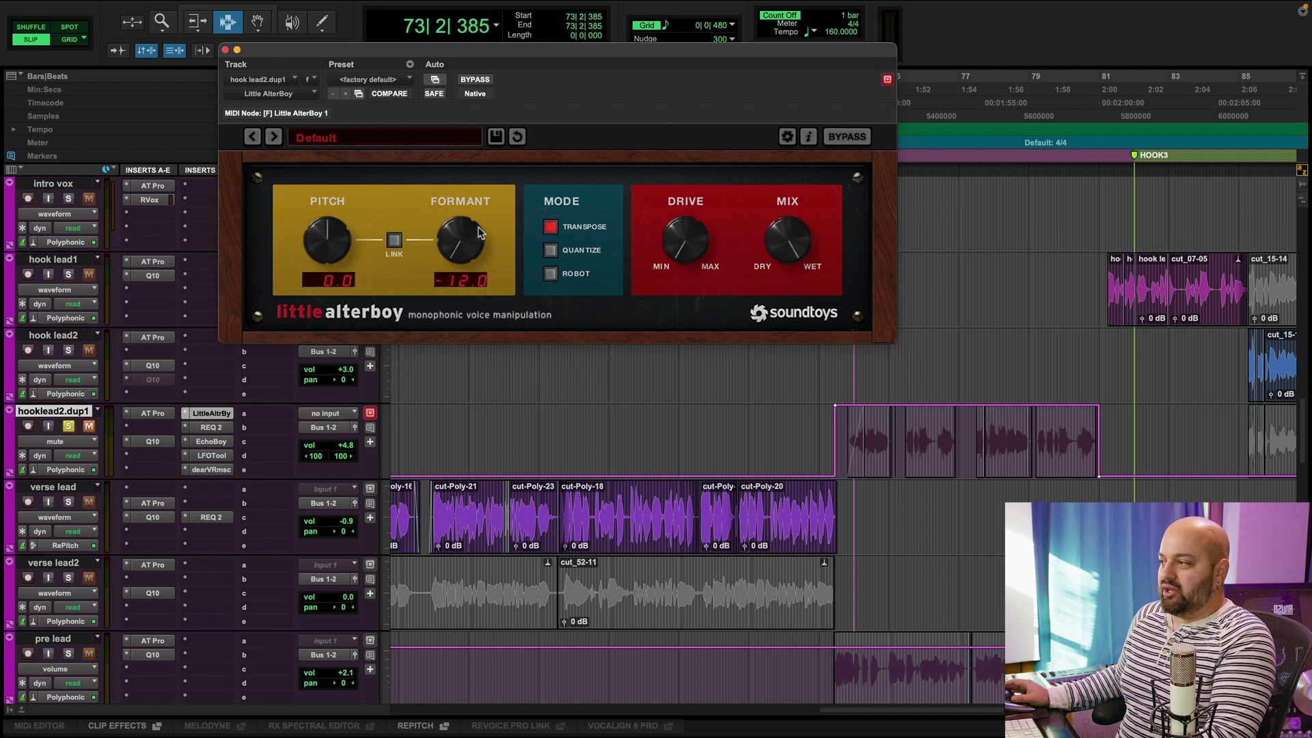
click(211, 427)
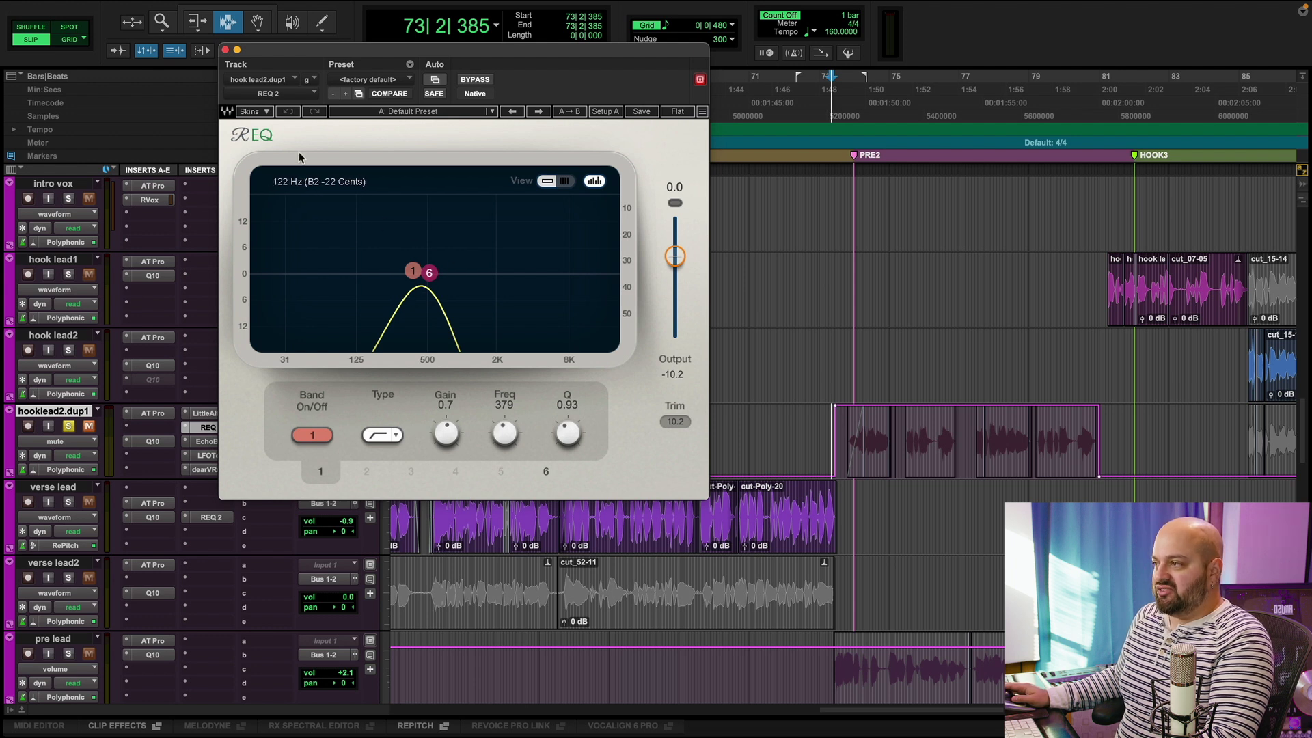
click(226, 50)
click(205, 441)
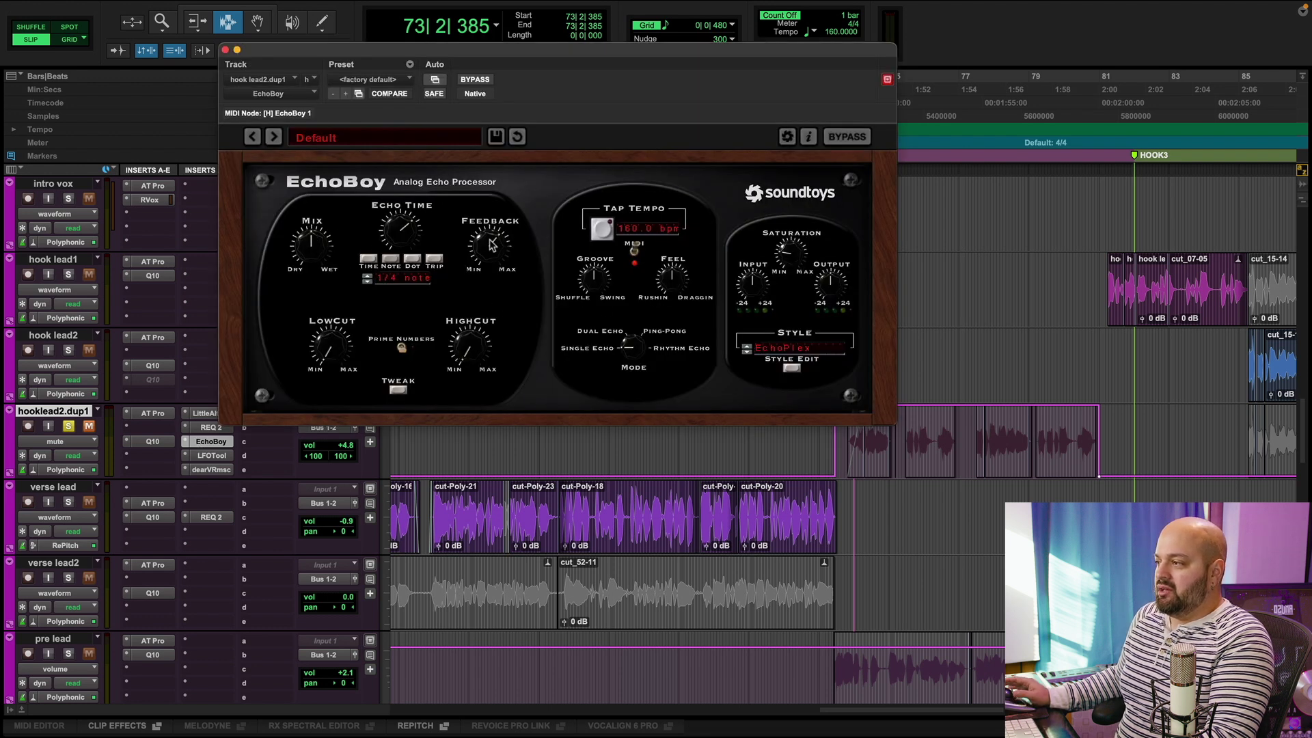
click(225, 50)
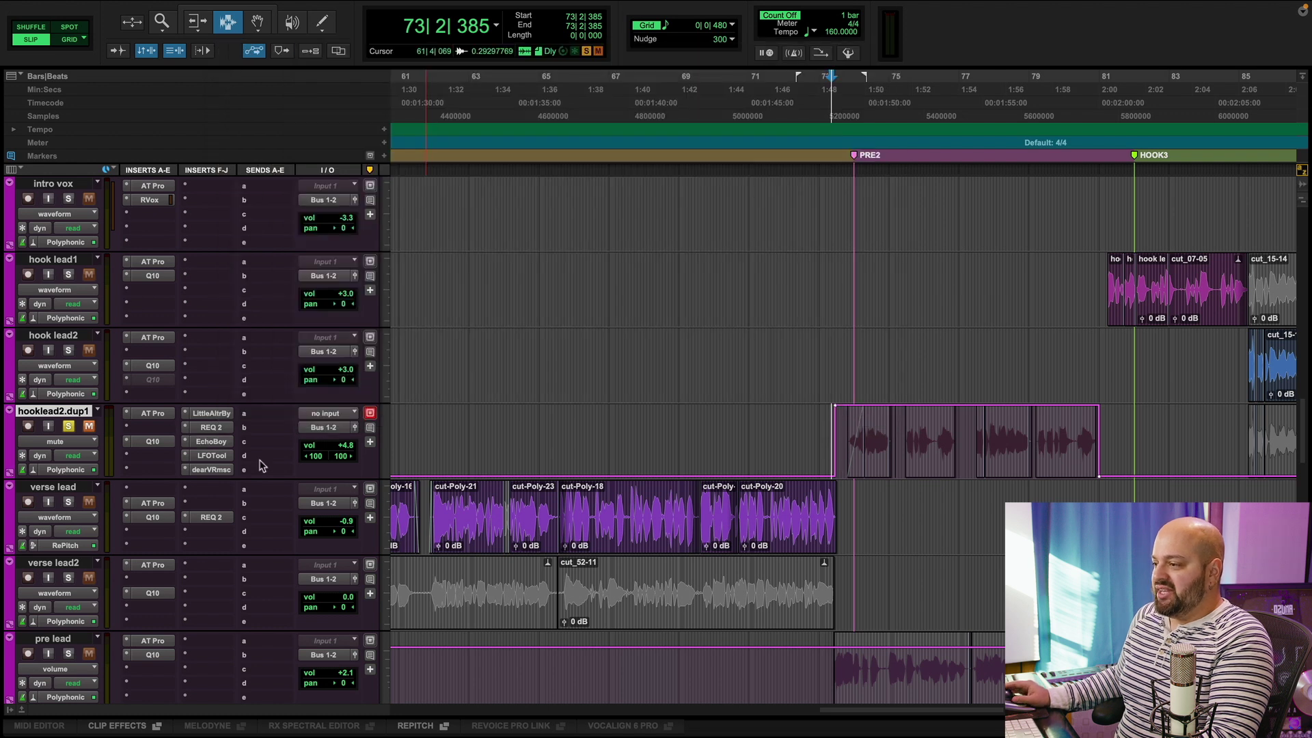
Examine the LFOTool volume curve and the dearVR music positioning on hooklead2.dup1, closing each plug-in window.
click(205, 455)
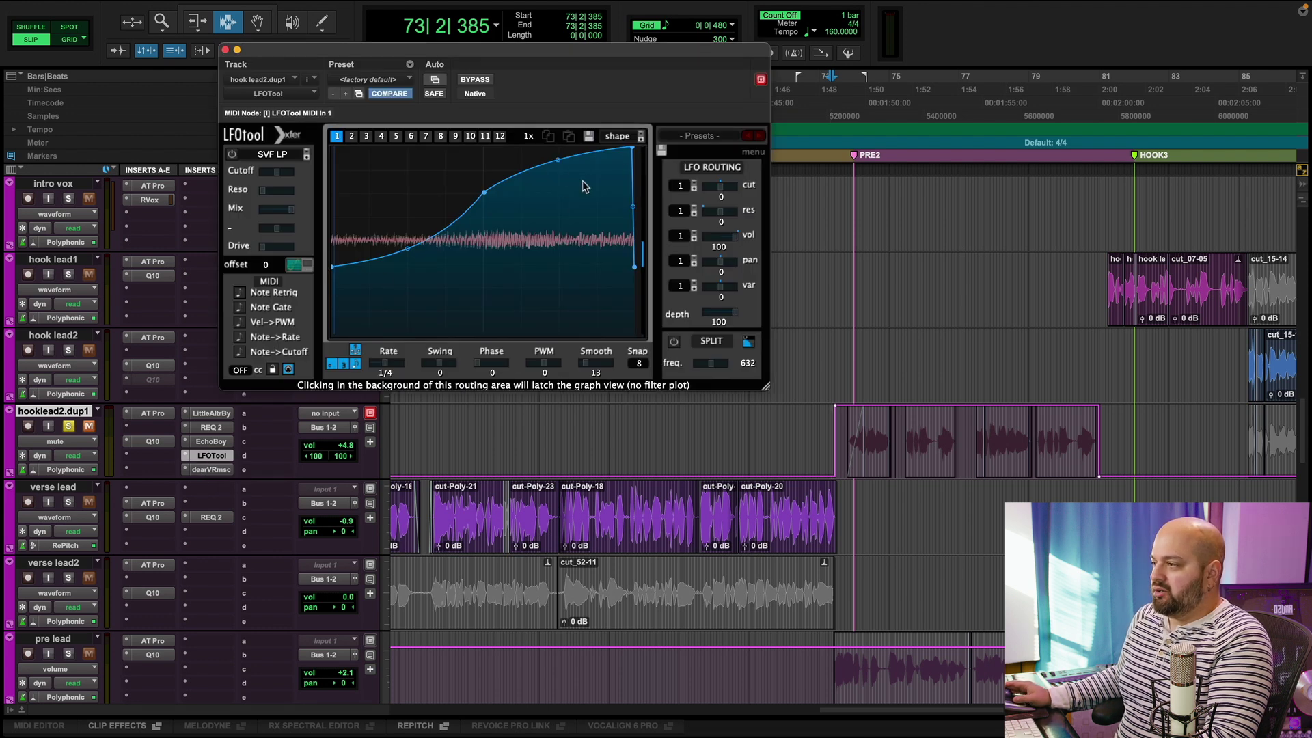
drag(227, 50, 228, 48)
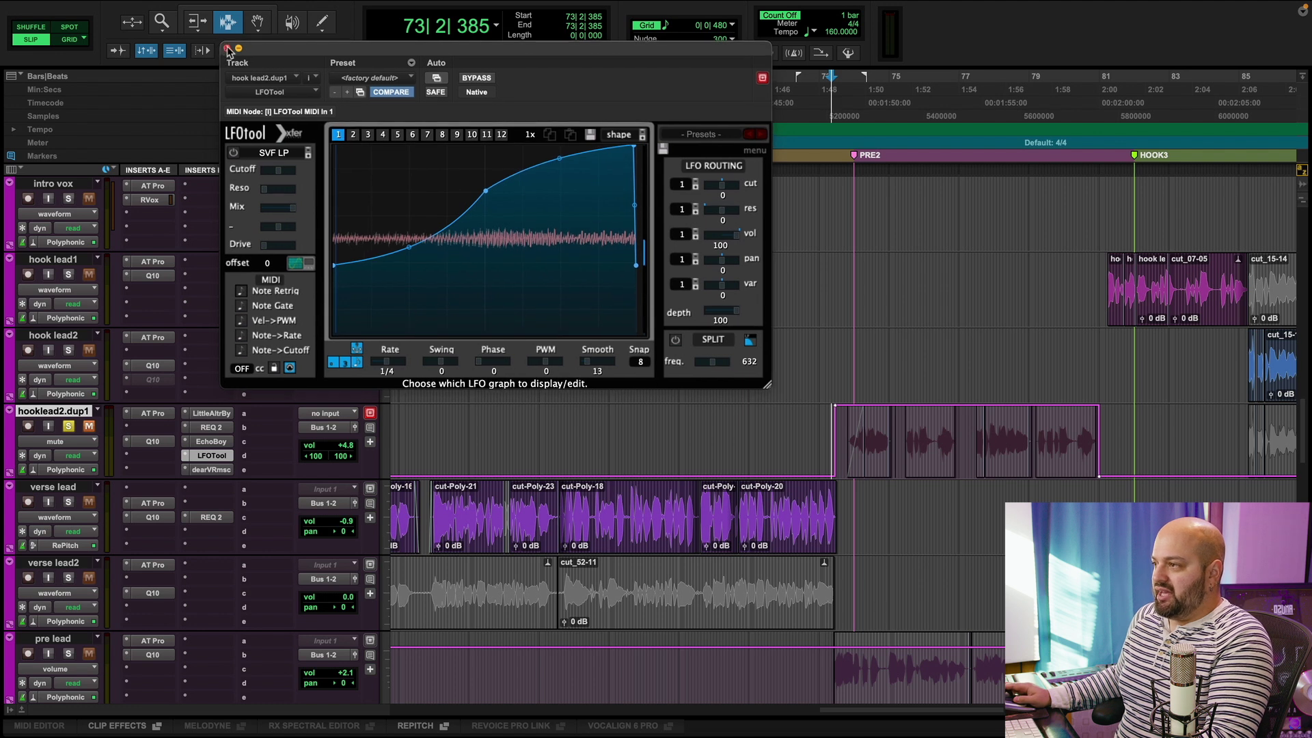
click(227, 49)
click(212, 470)
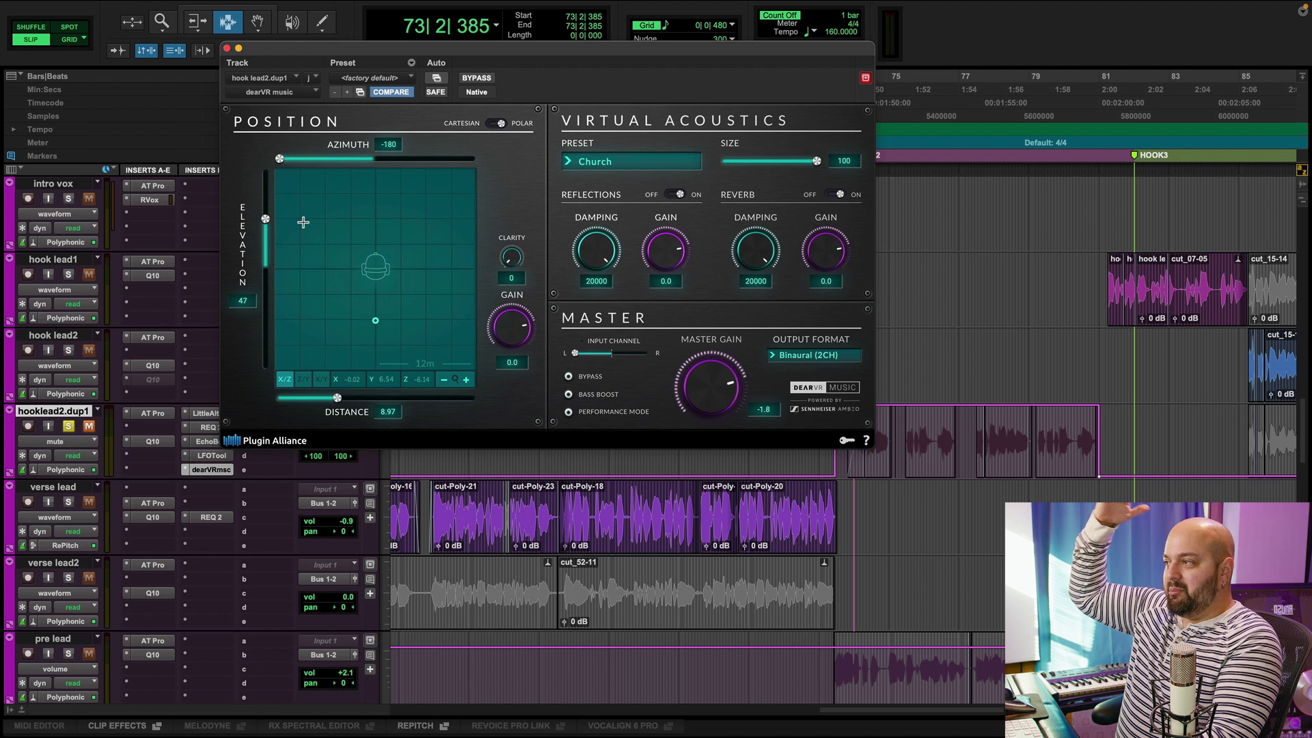
click(225, 49)
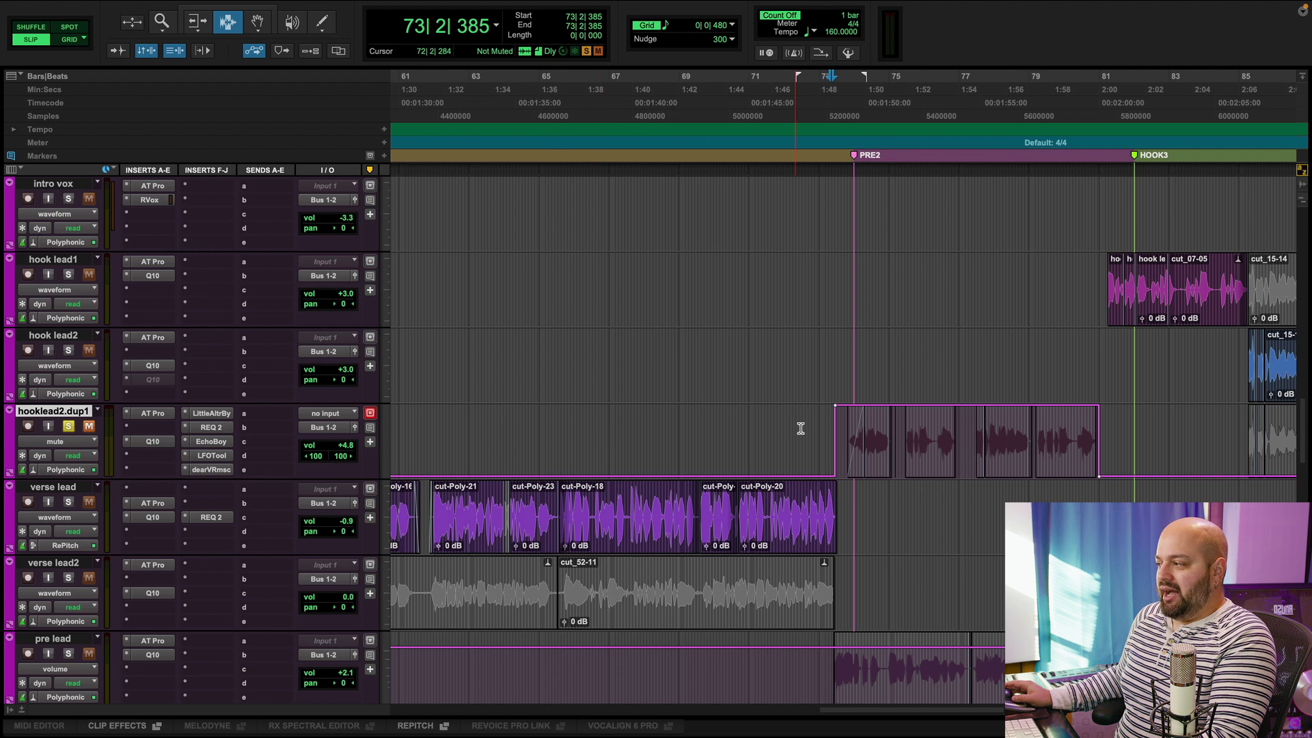
Take hooklead2.dup1 out of solo and play the full mix from about bar 73 through PRE2.
click(89, 426)
click(68, 427)
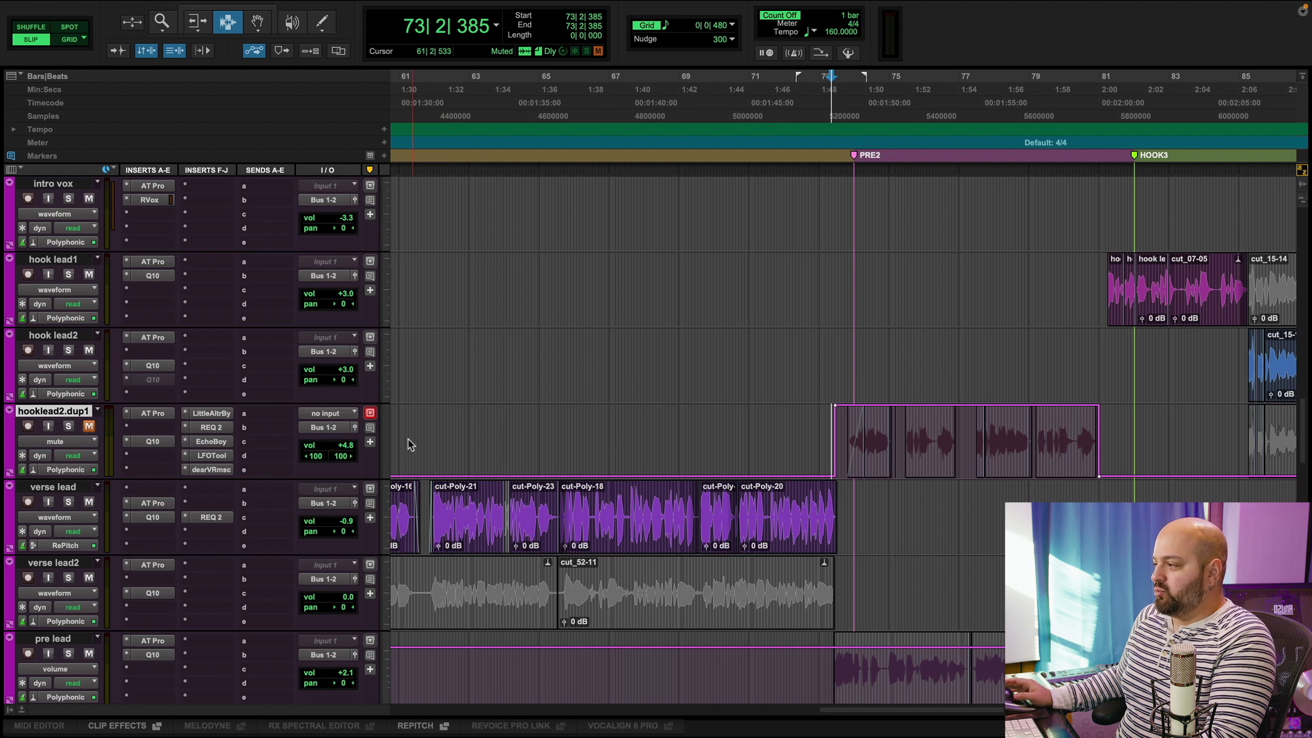
key(space)
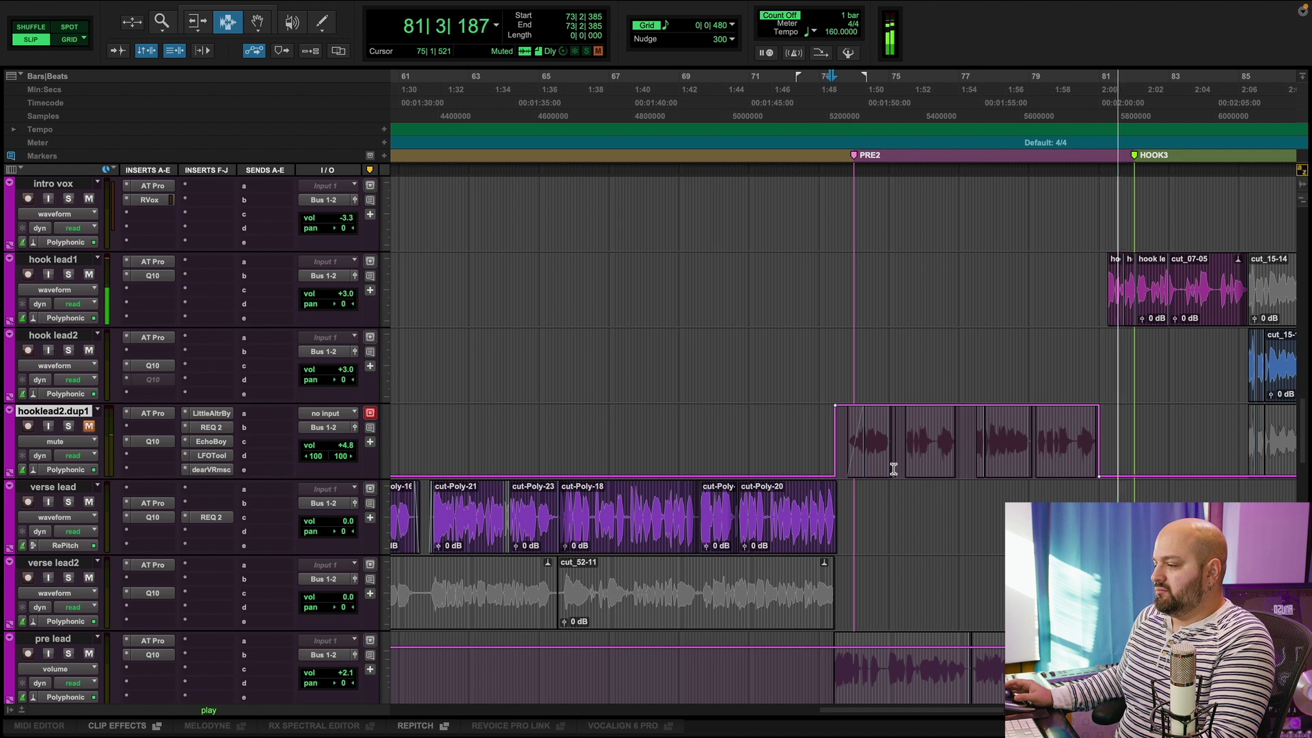
key(space)
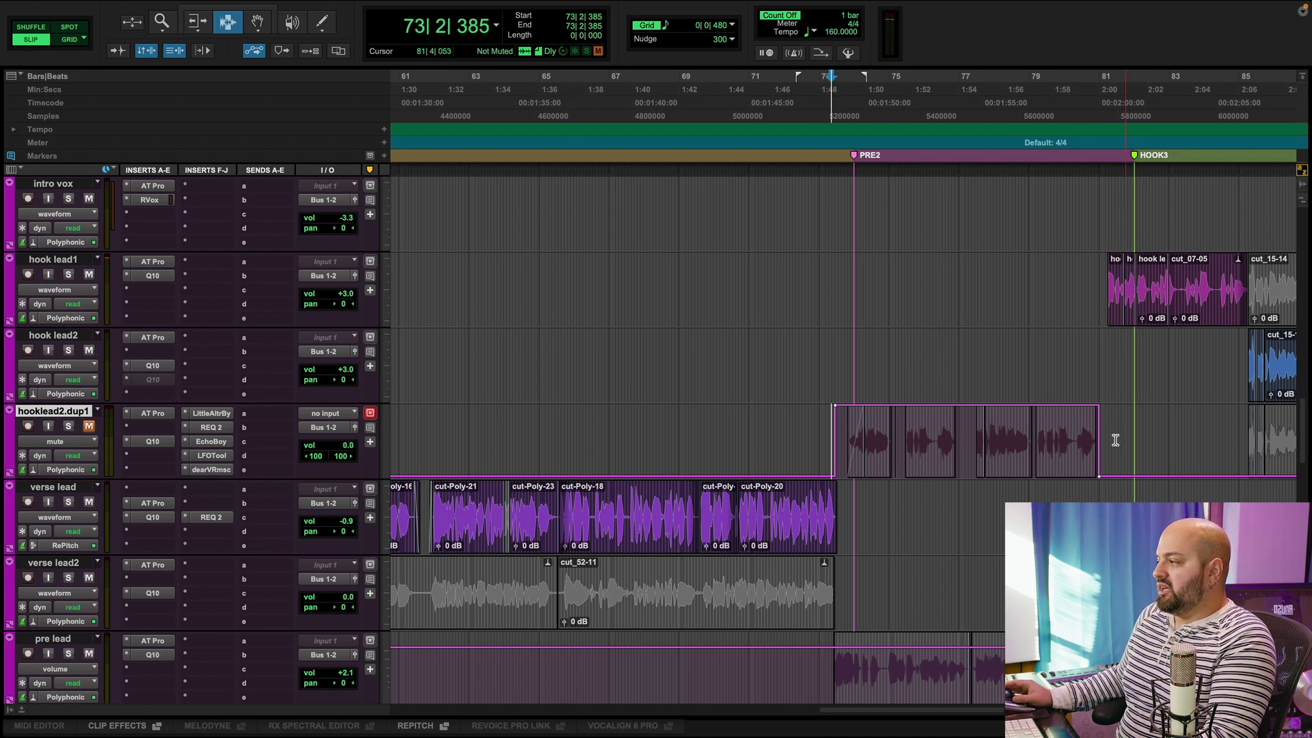
Find the TAYKIDSCHOIR track, place the edit cursor at bar 81 and play into HOOK3 to hear the choir in the mix.
mouse_move(1096, 432)
mouse_down()
mouse_move(1136, 434)
mouse_move(1098, 432)
mouse_up()
click(1136, 441)
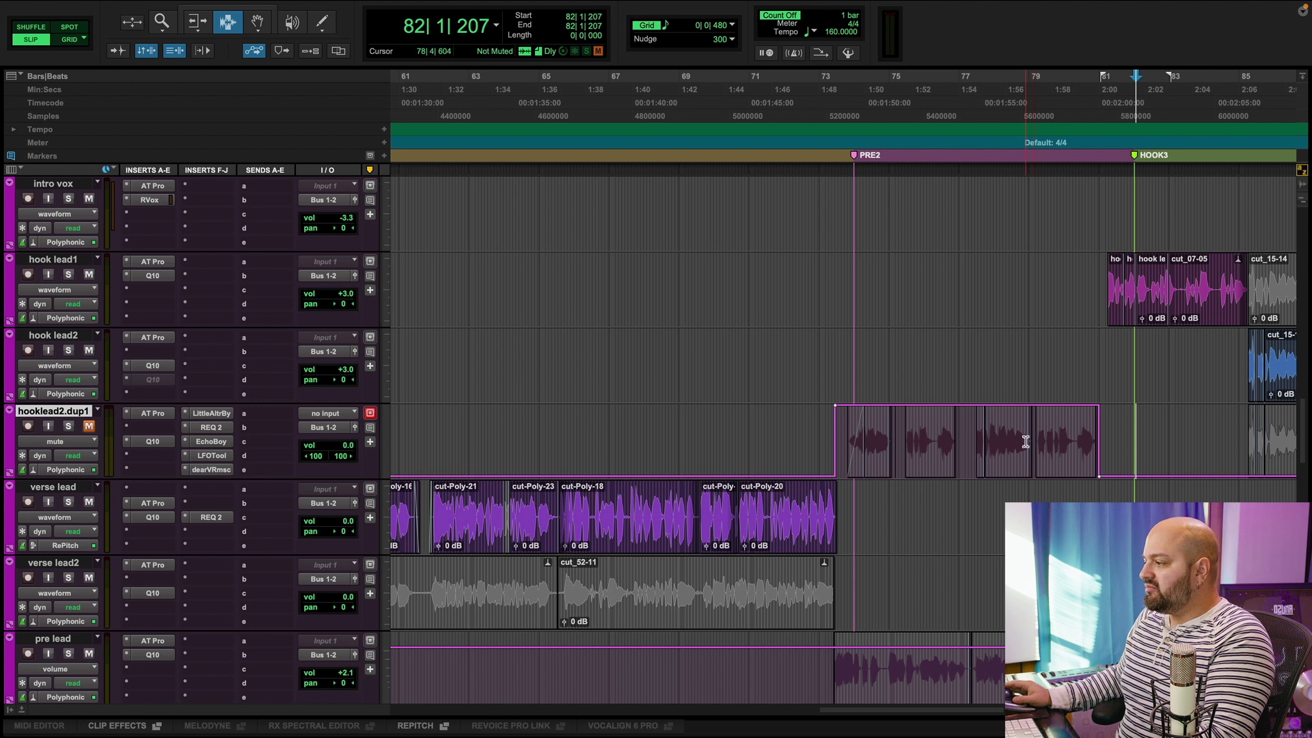
scroll(1101, 444, down, 15)
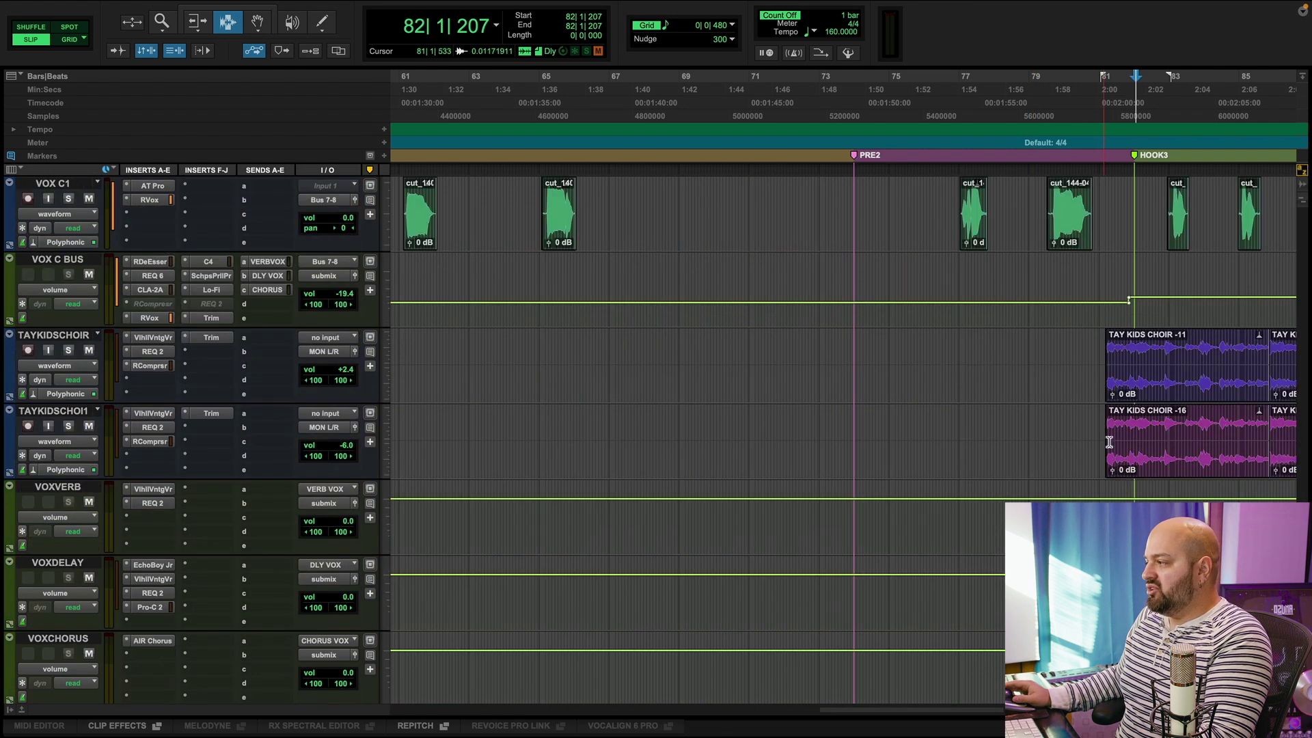
click(1101, 383)
drag(833, 713, 965, 713)
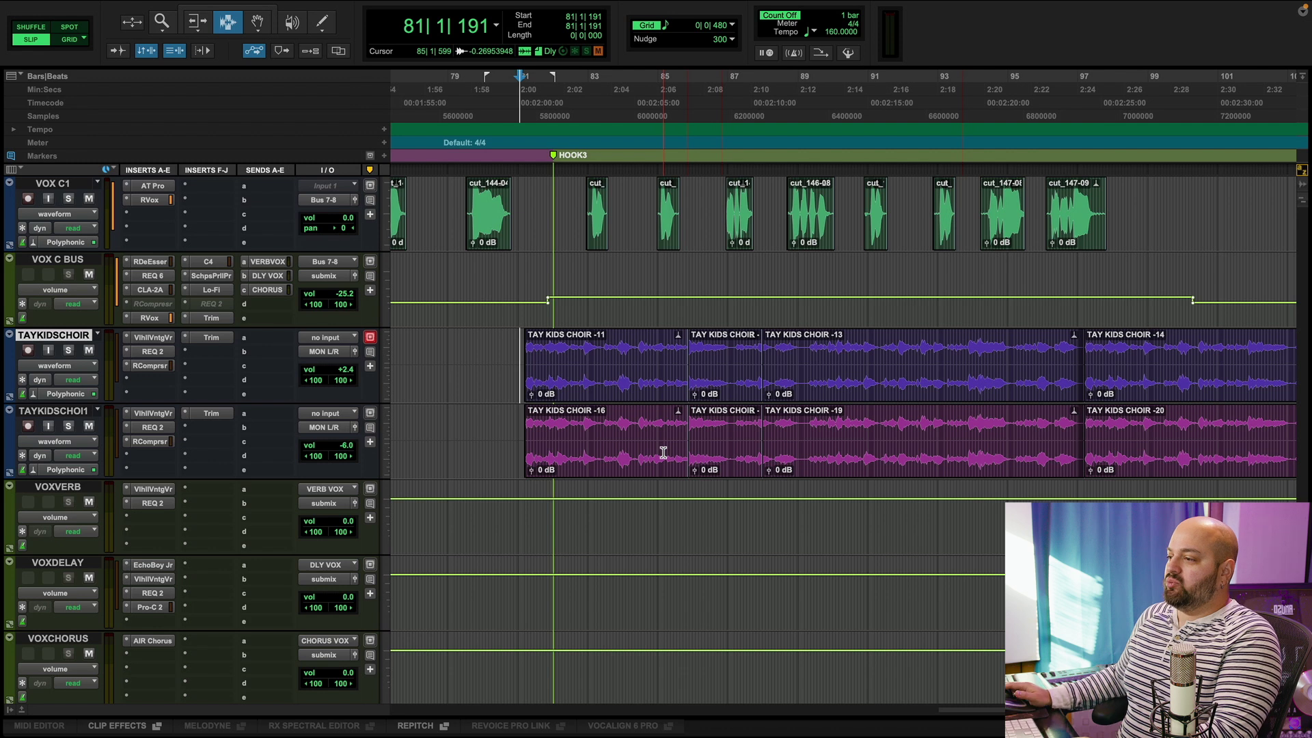
key(space)
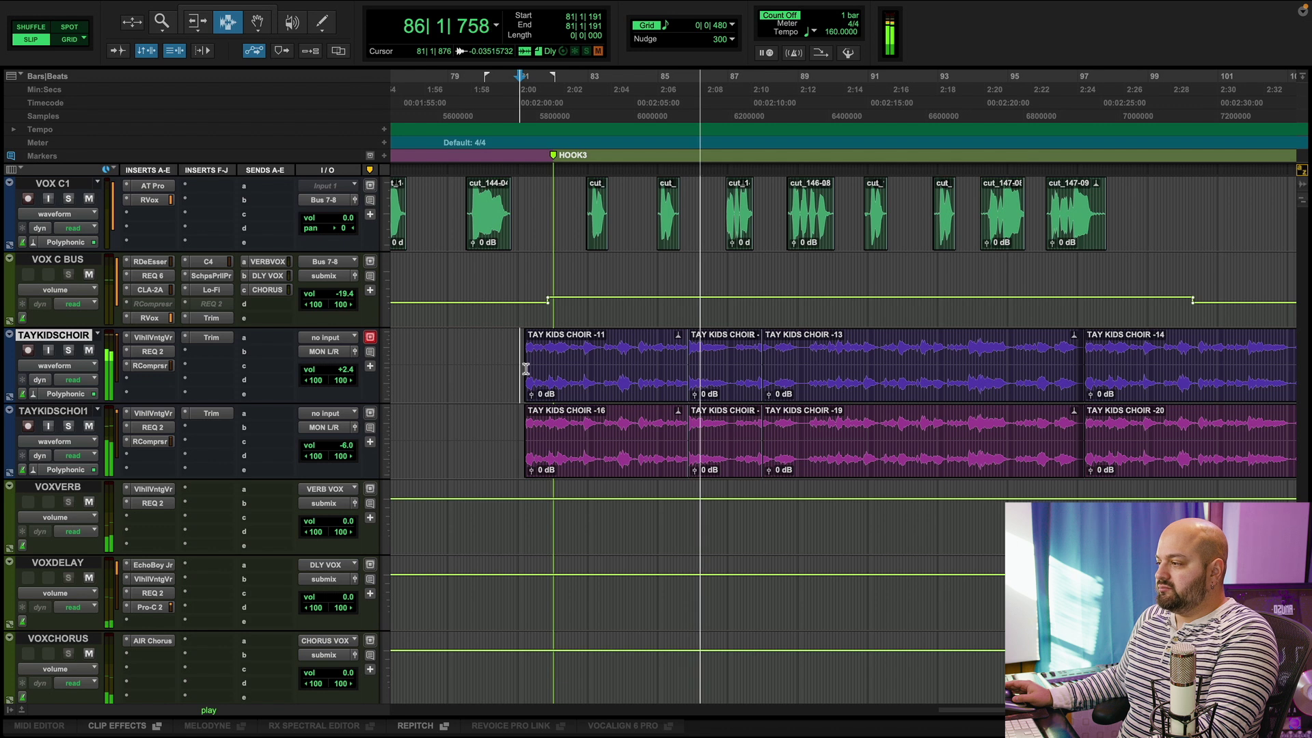
key(space)
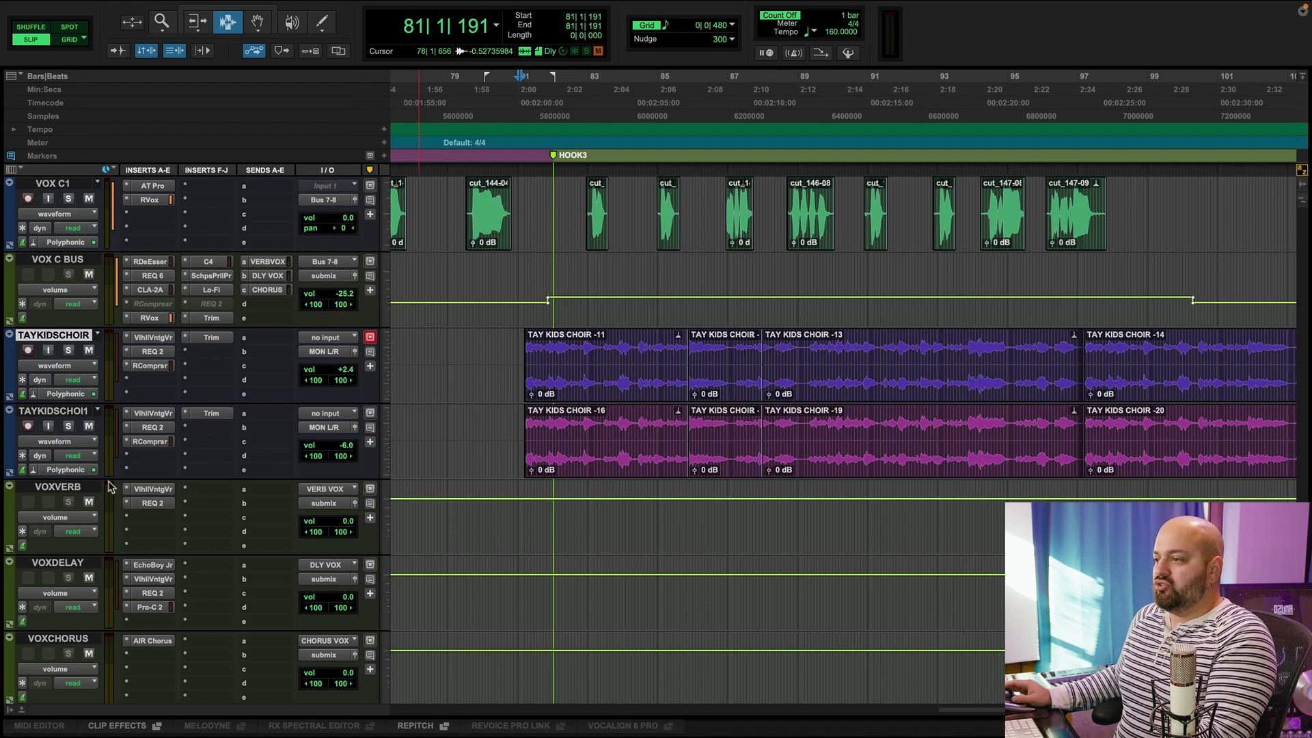
Solo TAYKIDSCHOIR, play it from bar 81 into HOOK3 and examine the EQ curve in its REQ 2.
click(68, 350)
key(space)
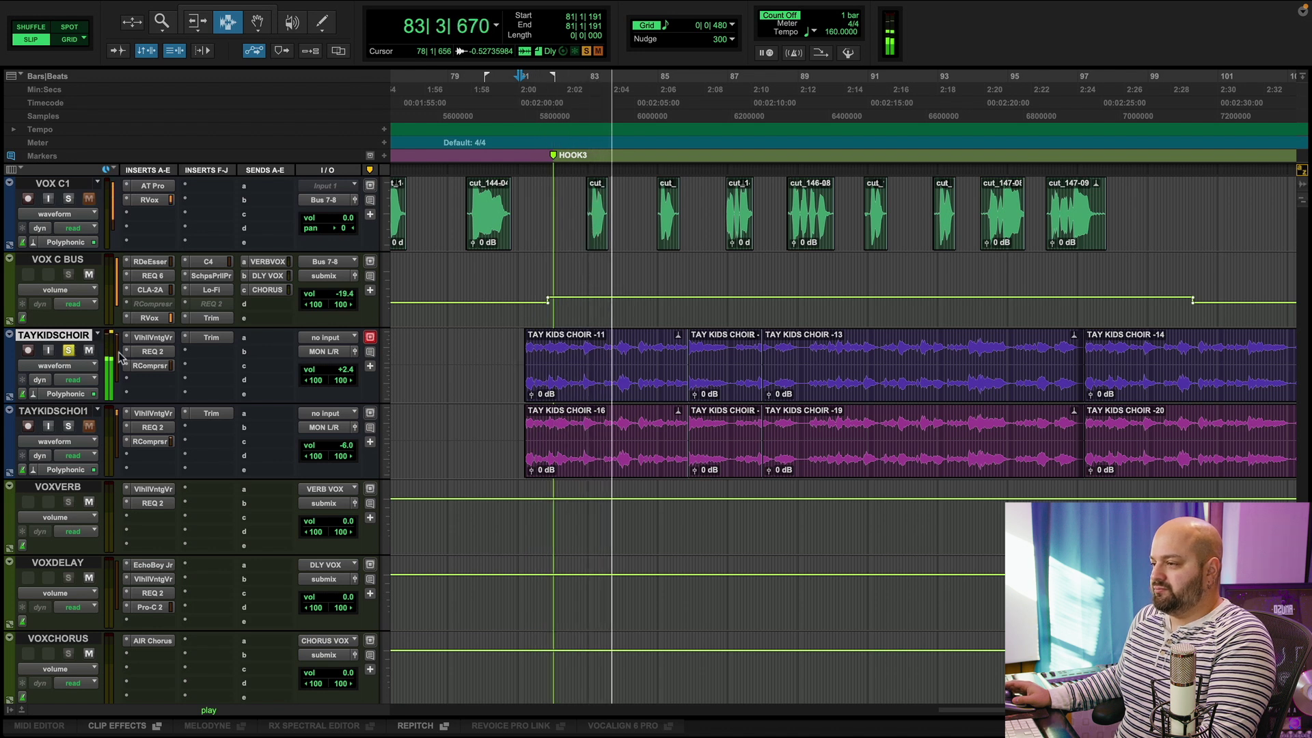
click(153, 352)
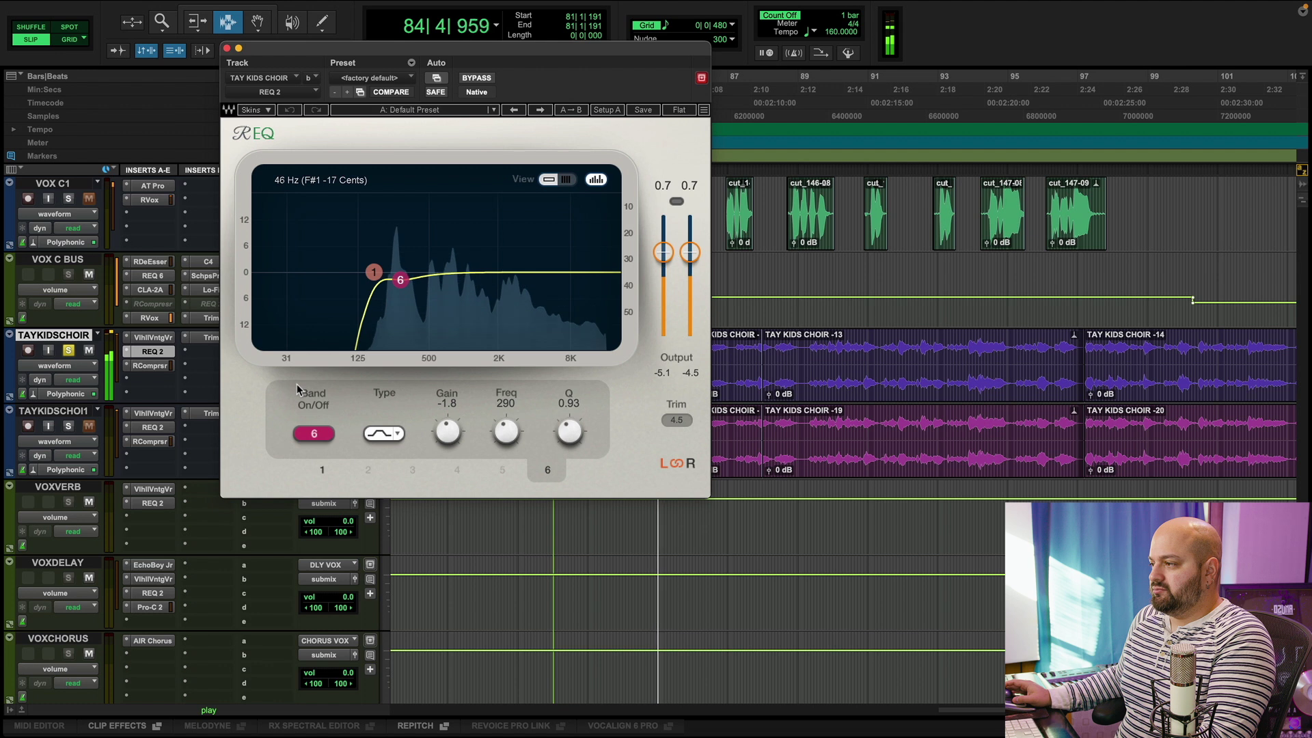
click(227, 49)
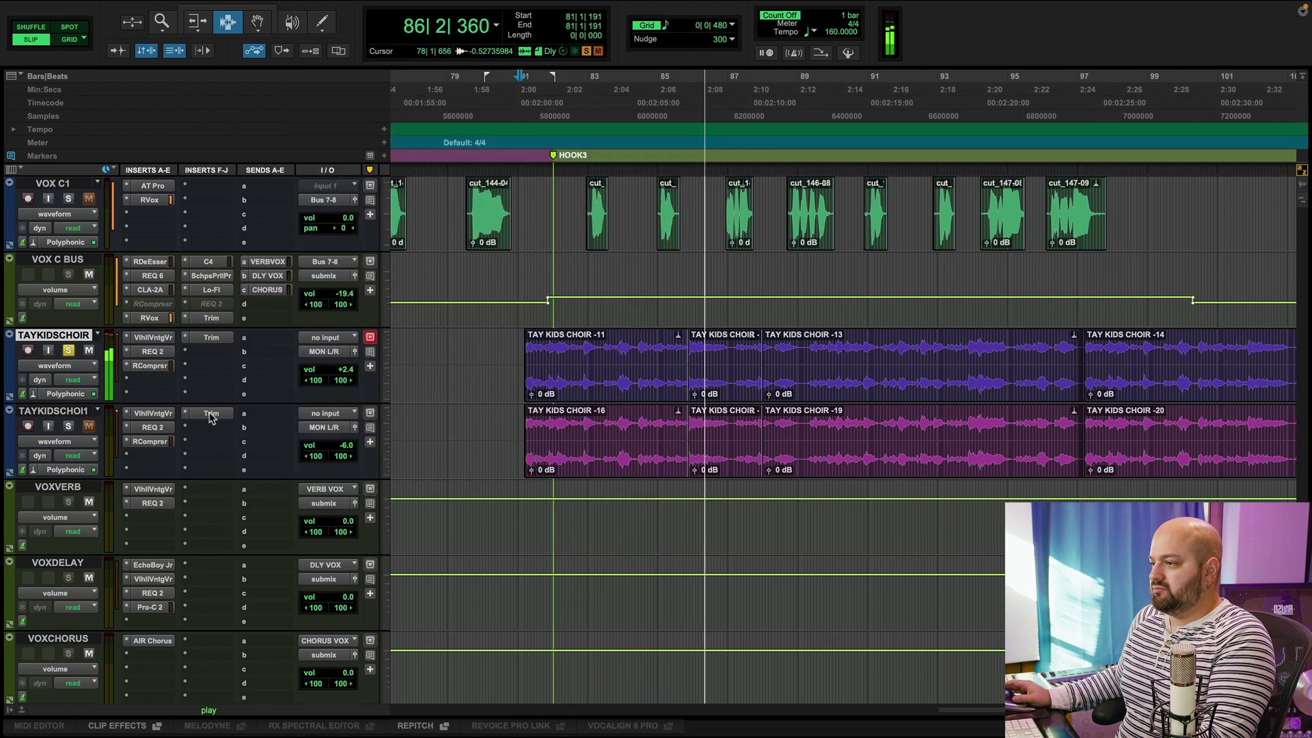
key(space)
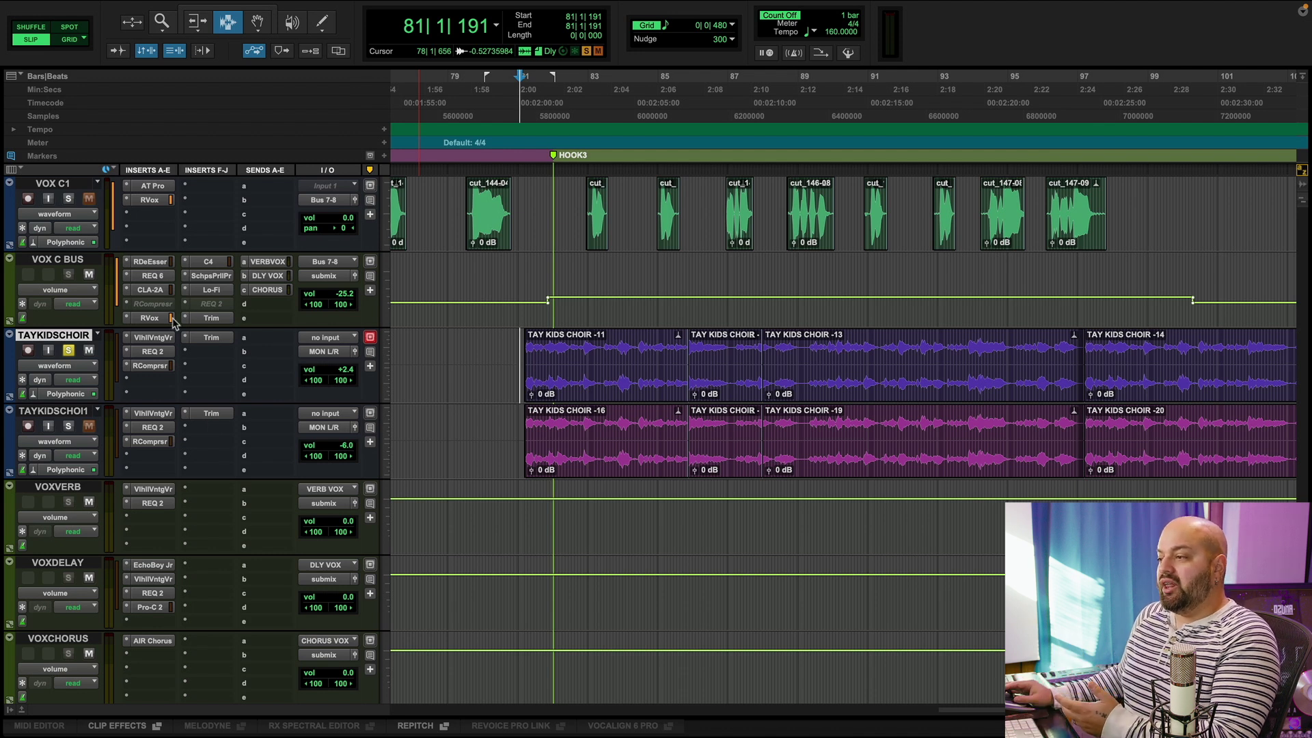
click(152, 351)
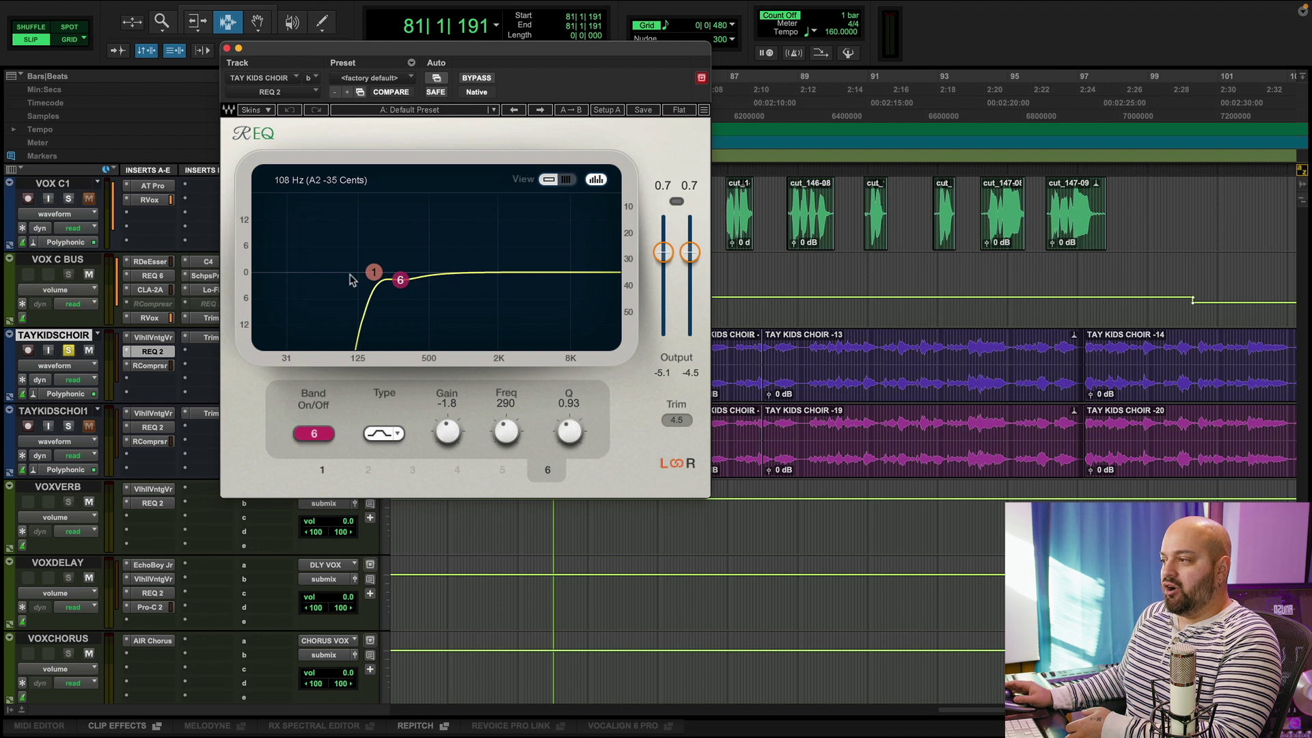
click(227, 49)
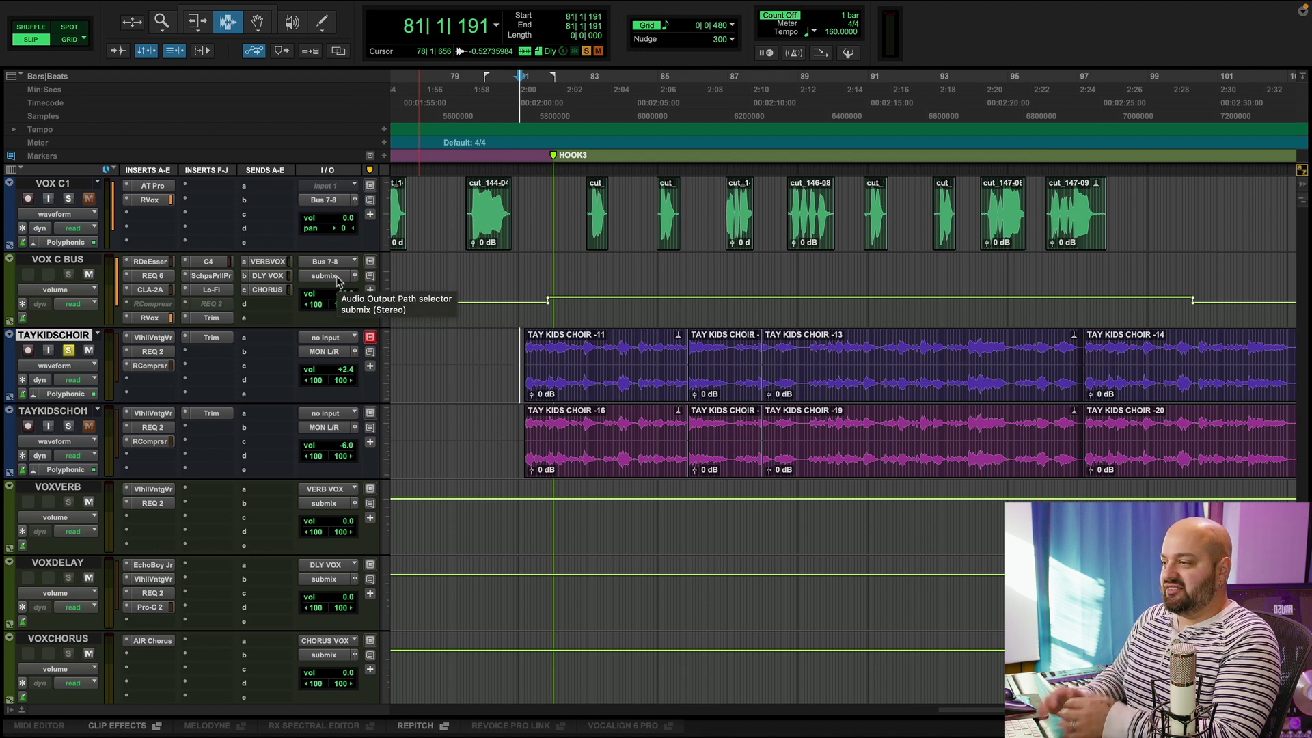
Add TAYKIDSCHOI1 to the solo, play both choir tracks from bar 81, and mute TAYKIDSCHOI1.
click(69, 425)
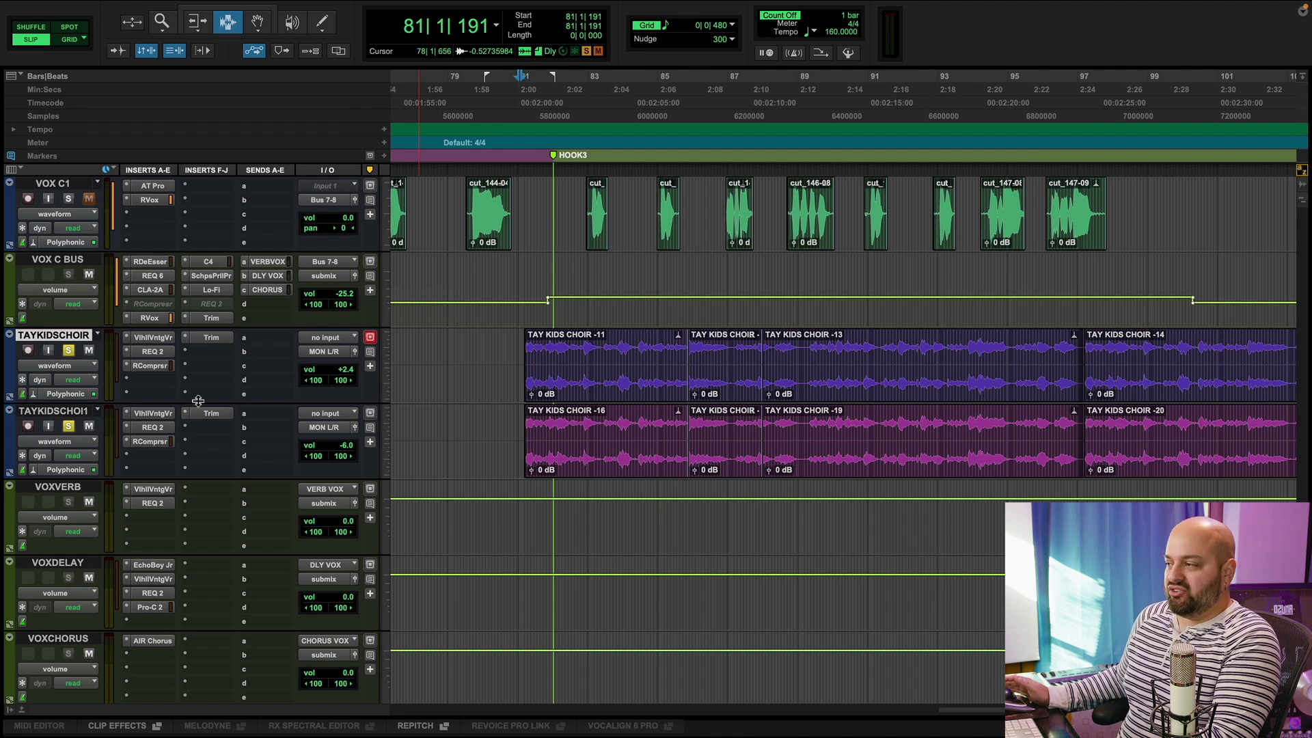
key(space)
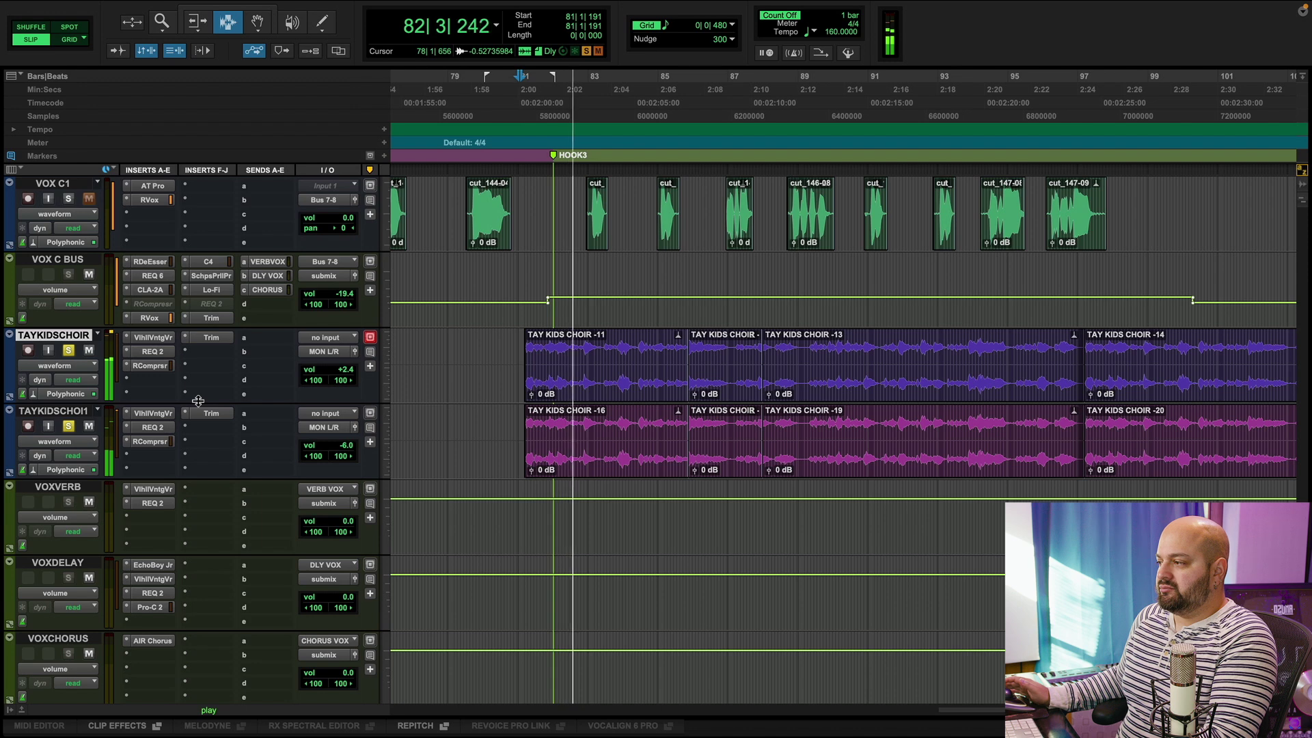
key(space)
click(89, 425)
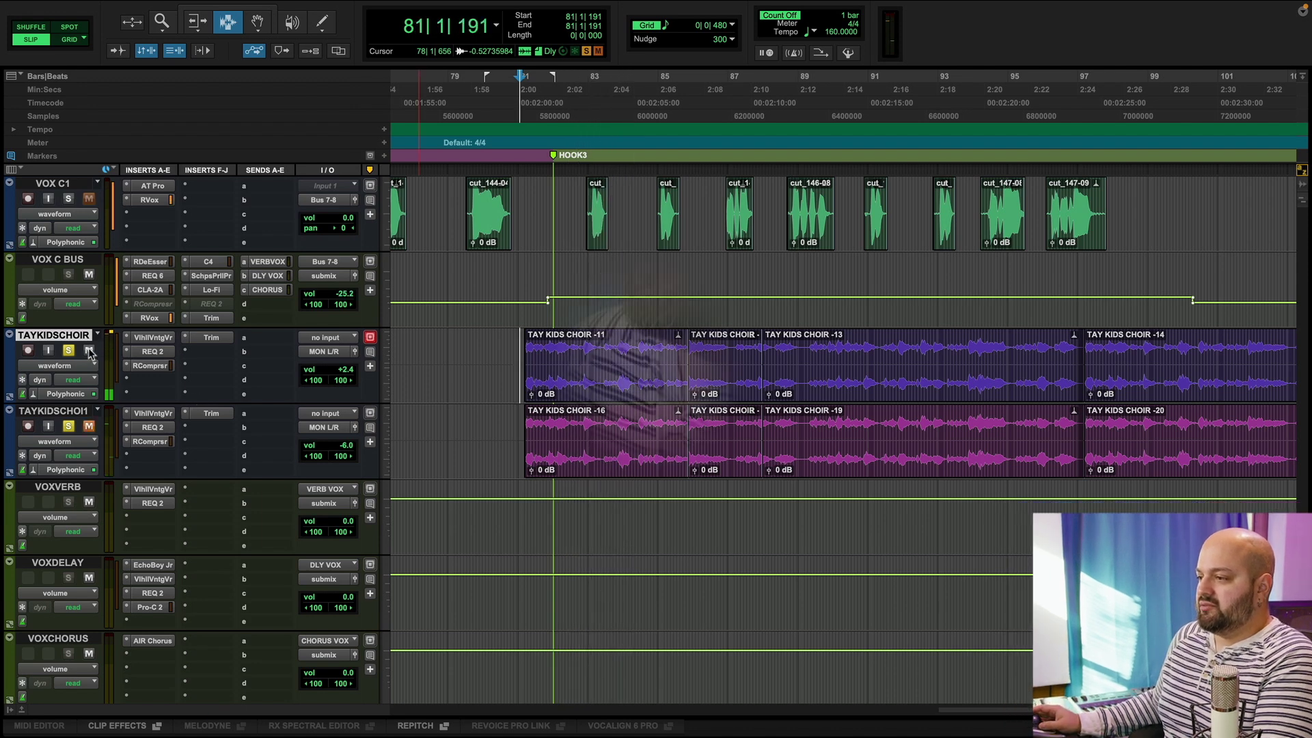